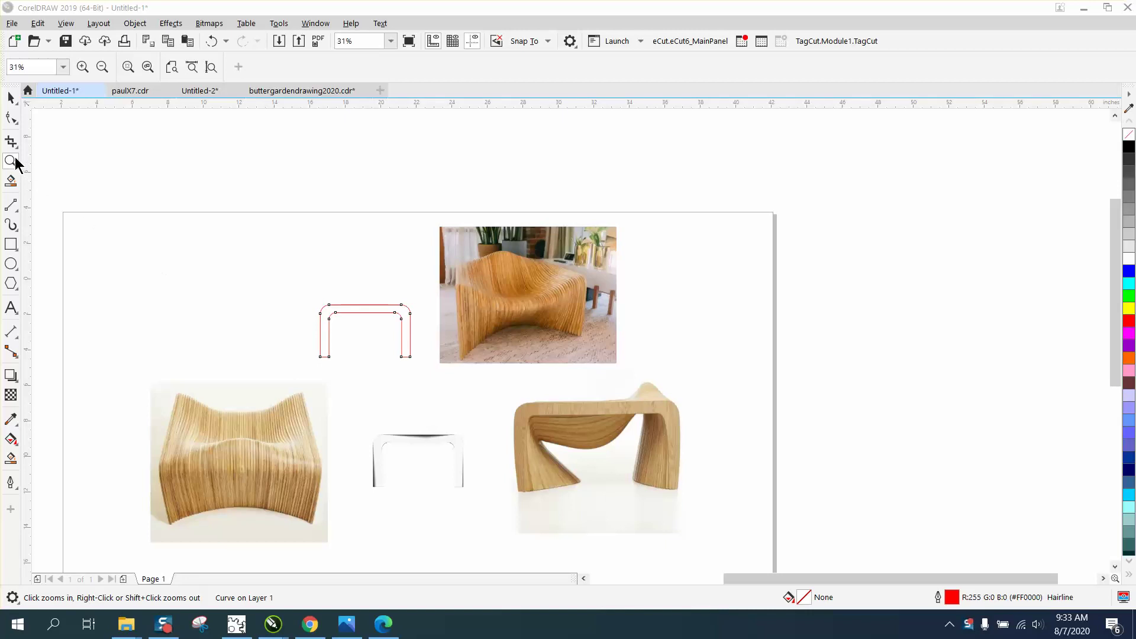
- Zoom in to inspect the white bench outline's edges and the wooden bench photos
click(12, 161)
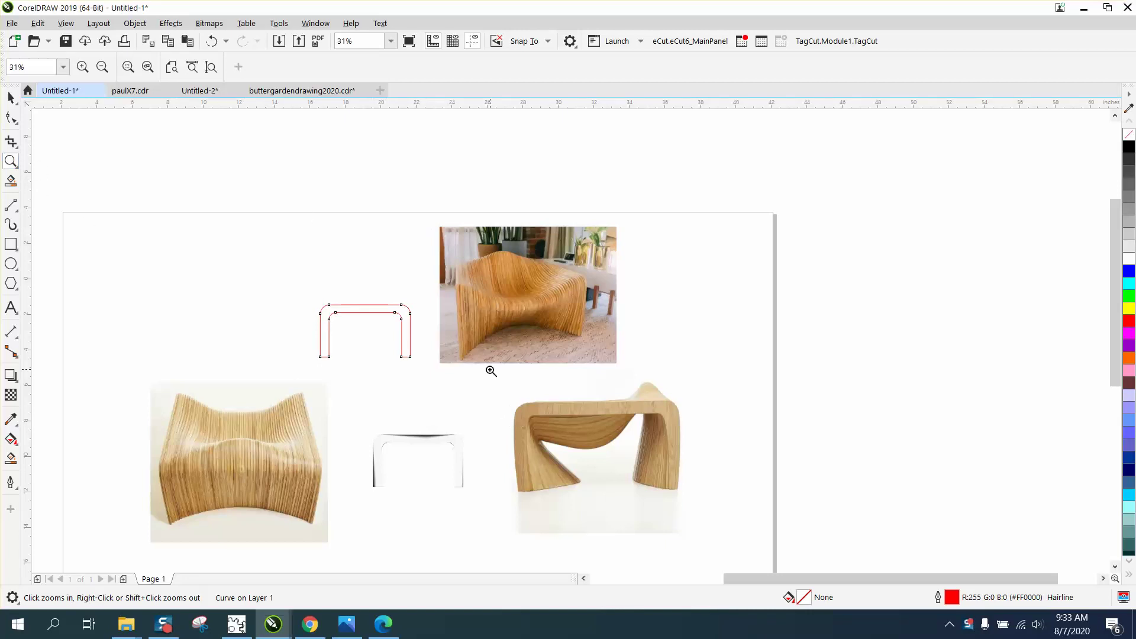
drag(491, 371, 761, 541)
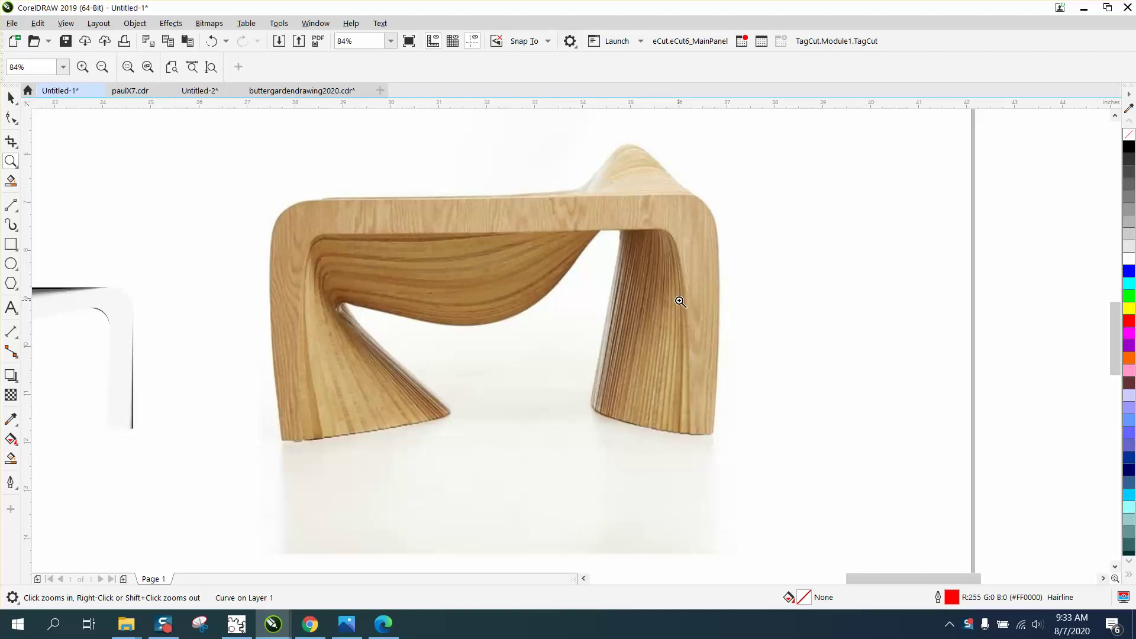
scroll(681, 305, down, 3)
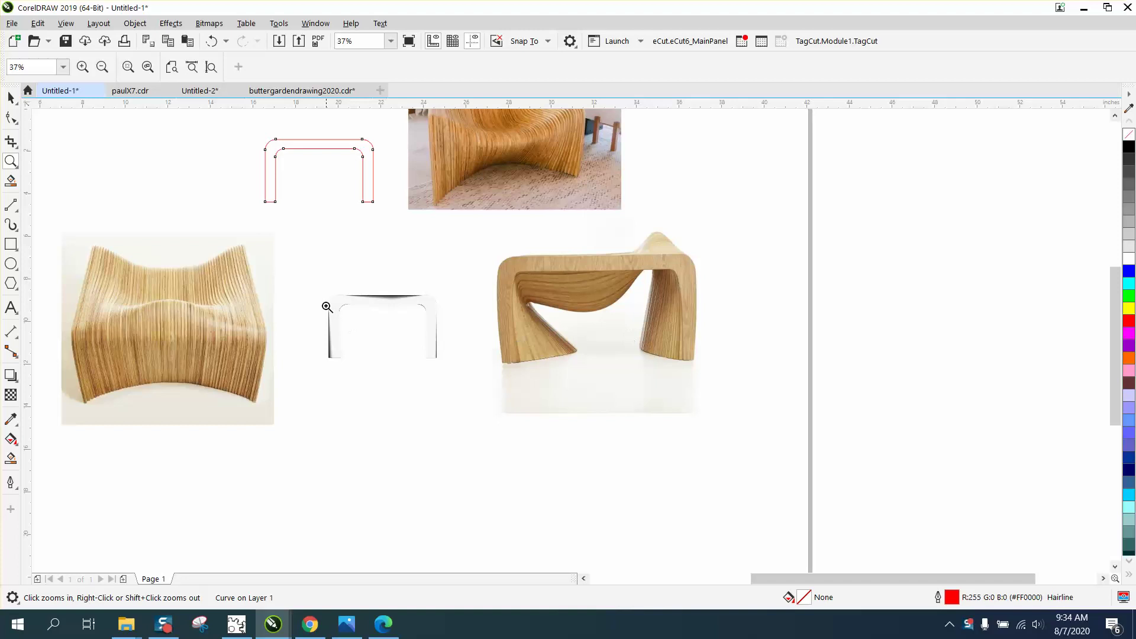
drag(317, 290, 489, 372)
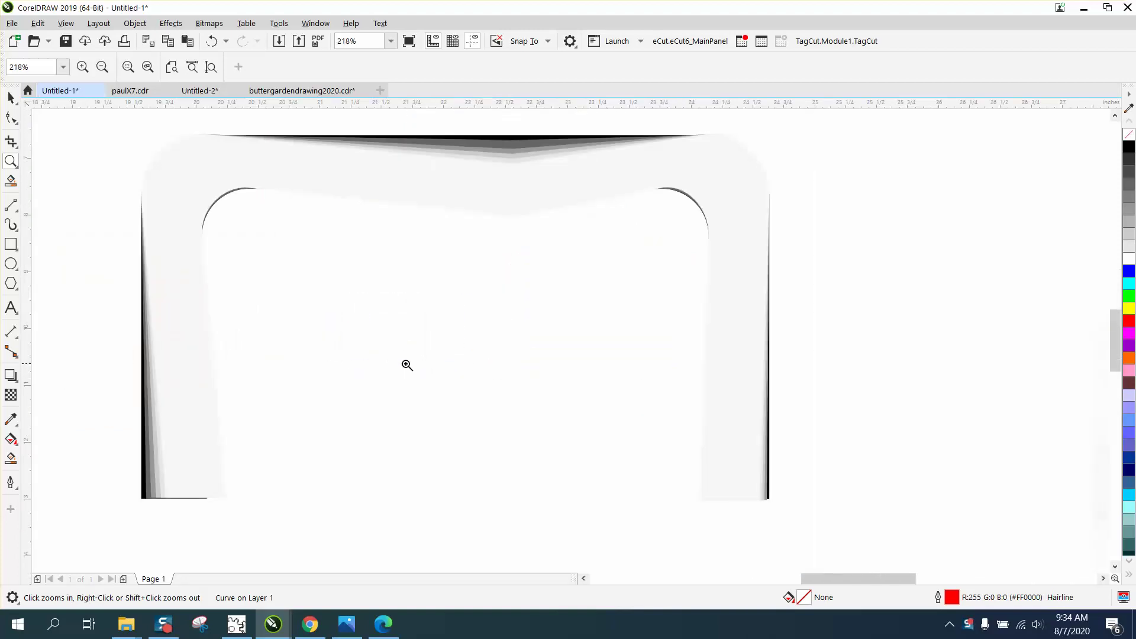
scroll(406, 363, down, 3)
drag(333, 207, 556, 341)
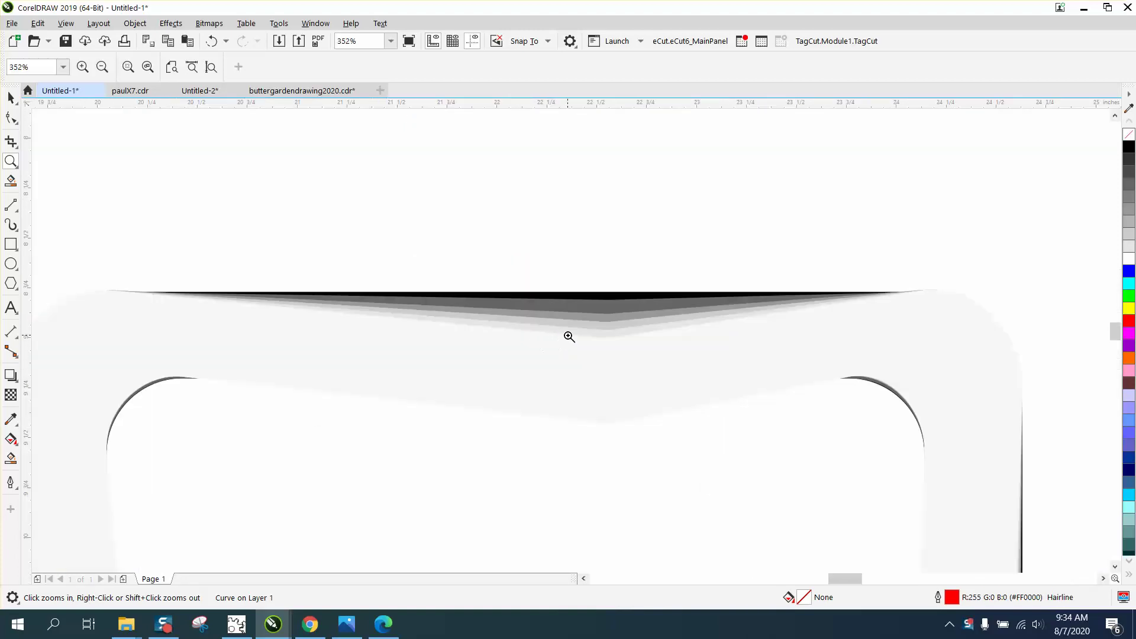
scroll(558, 348, down, 4)
scroll(559, 348, down, 5)
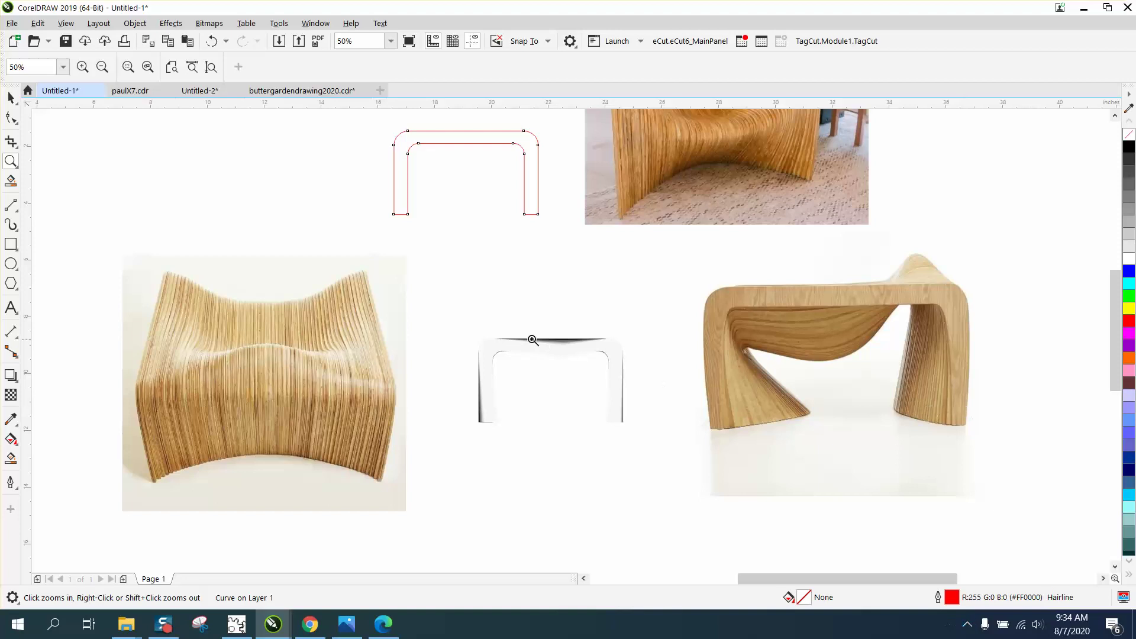
drag(459, 316, 684, 457)
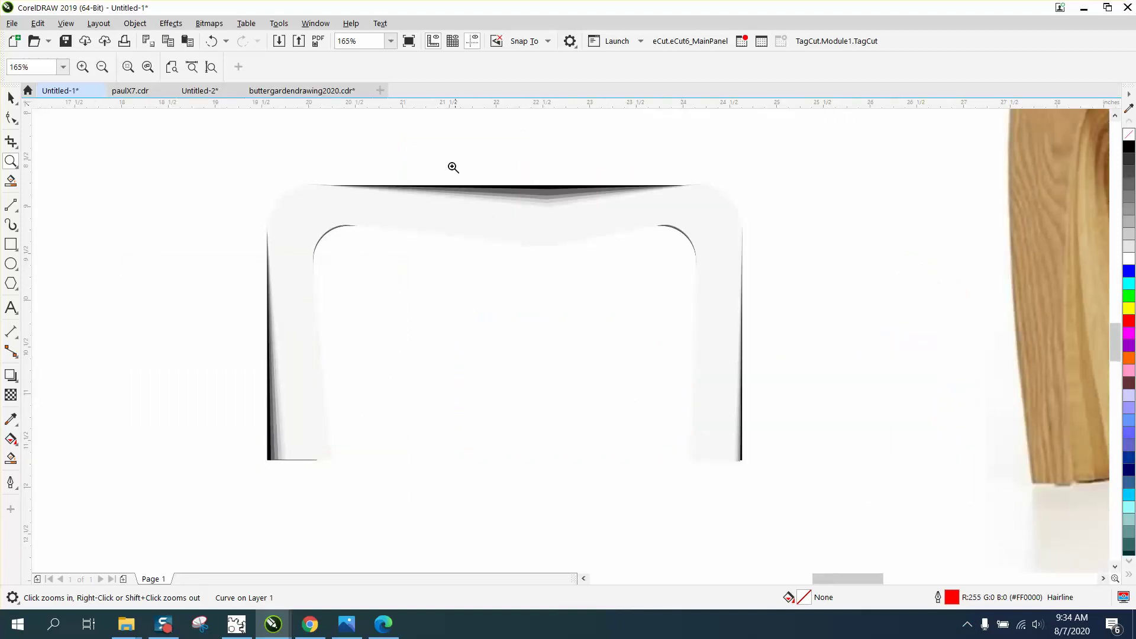
drag(452, 166, 753, 256)
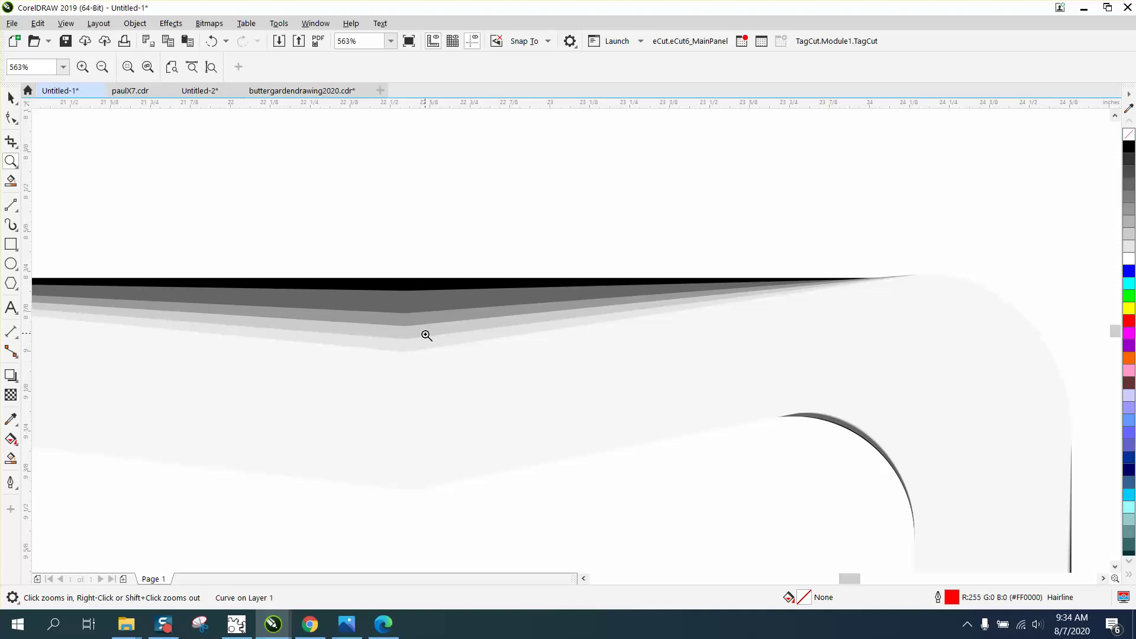
scroll(426, 355, down, 4)
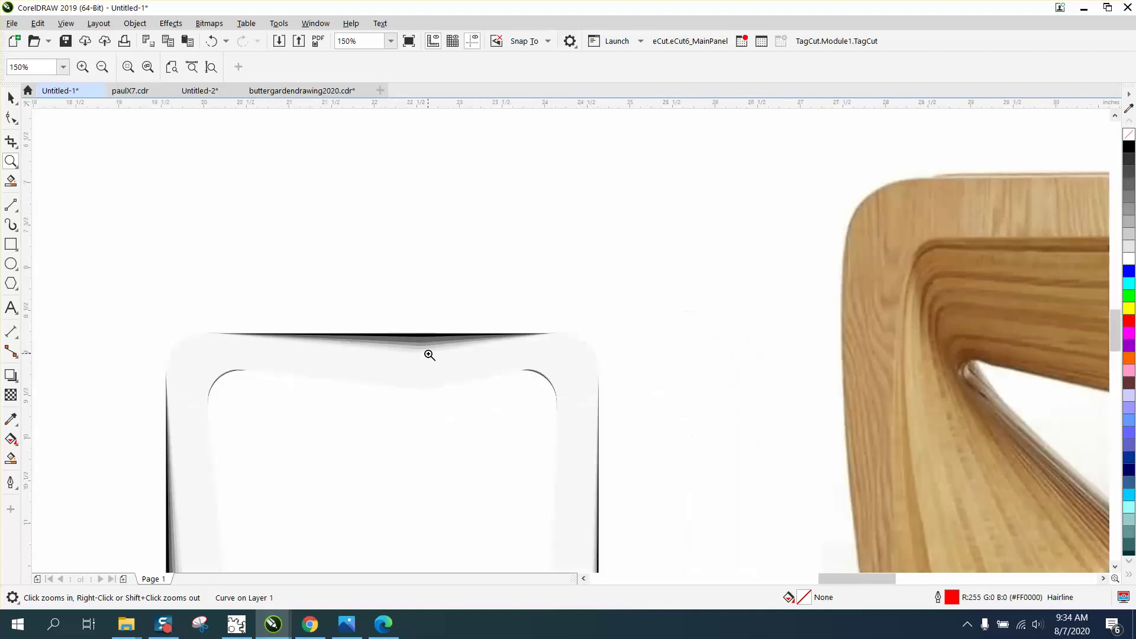
scroll(567, 386, down, 2)
drag(345, 466, 454, 536)
scroll(744, 308, down, 6)
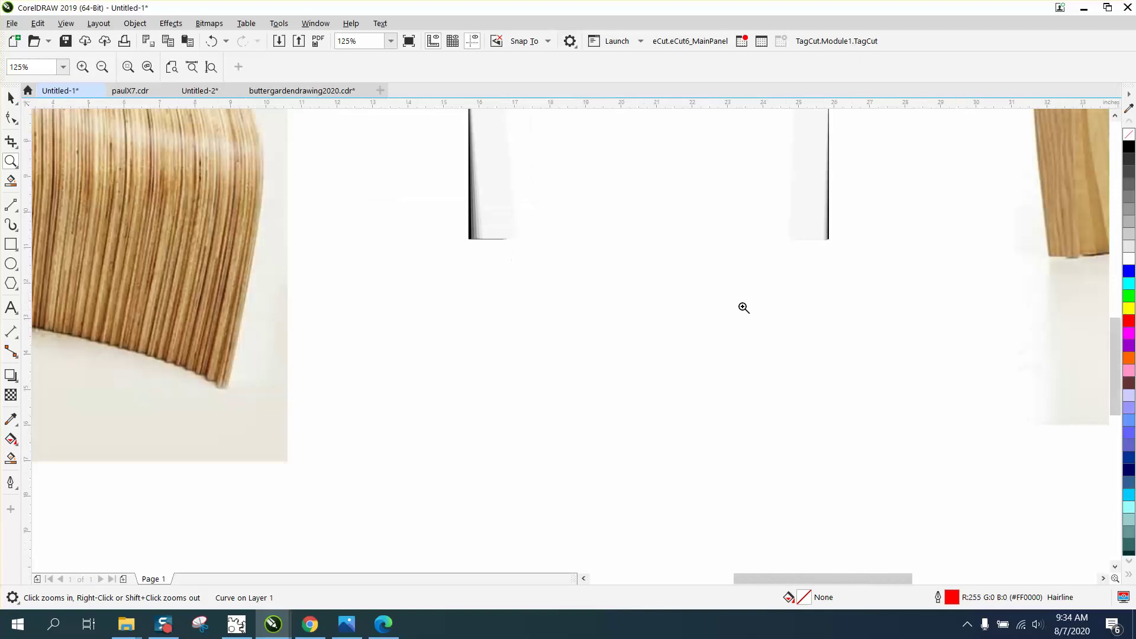
drag(812, 255, 728, 288)
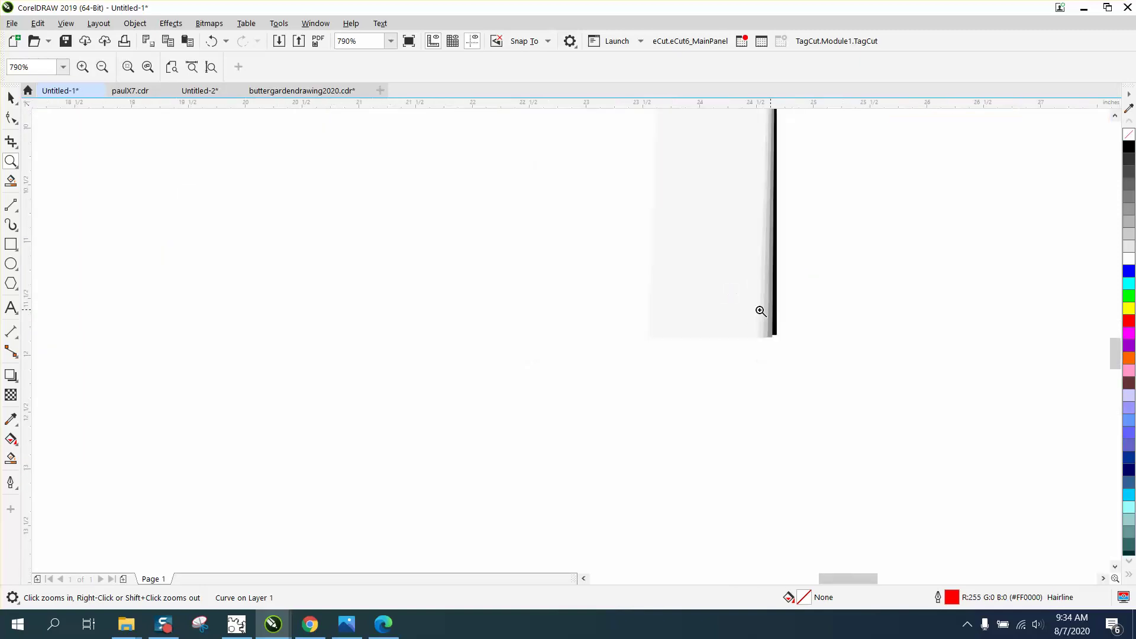
scroll(705, 314, down, 10)
drag(749, 225, 946, 359)
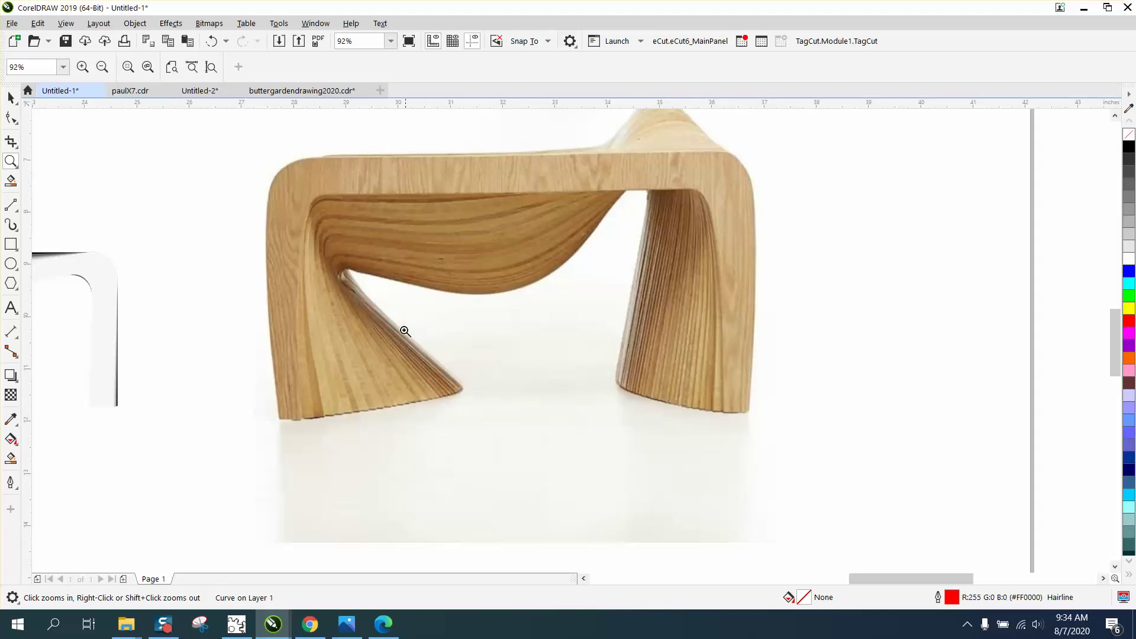
scroll(716, 438, down, 2)
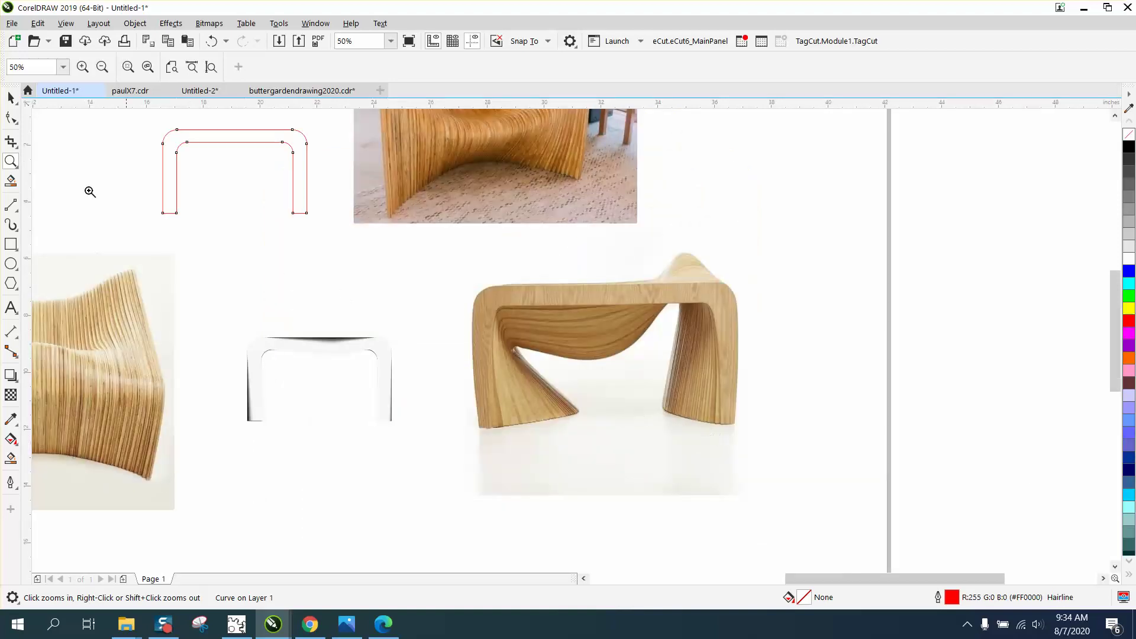
- Move the white bench outline up and right, then drag the red U outline into its place
click(11, 98)
drag(214, 308, 247, 379)
drag(462, 463, 462, 462)
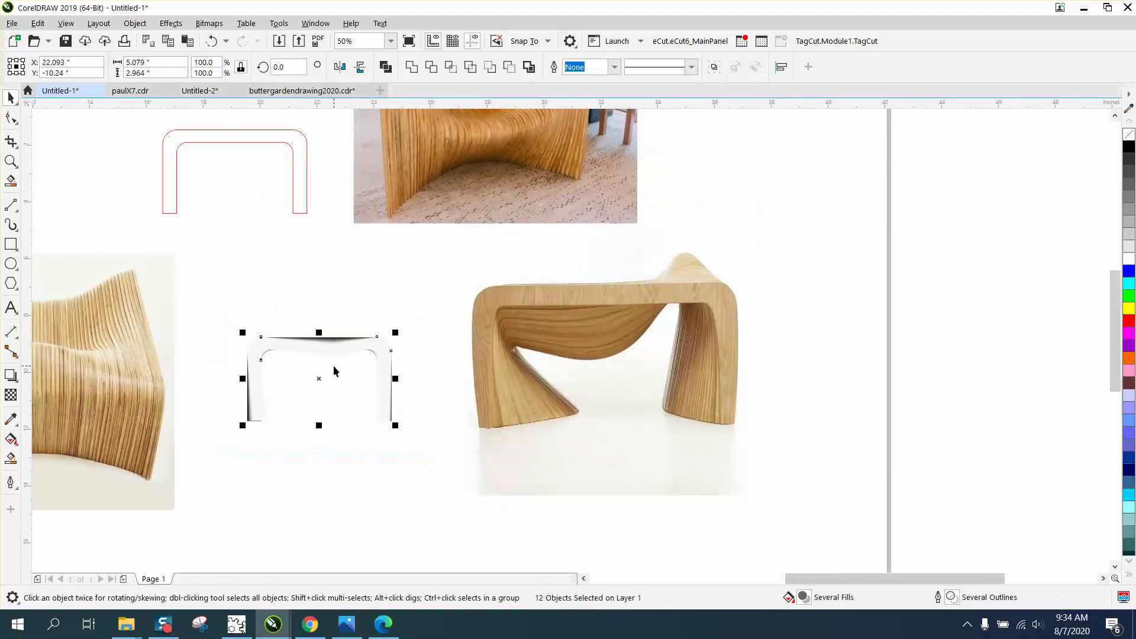
drag(321, 379, 773, 210)
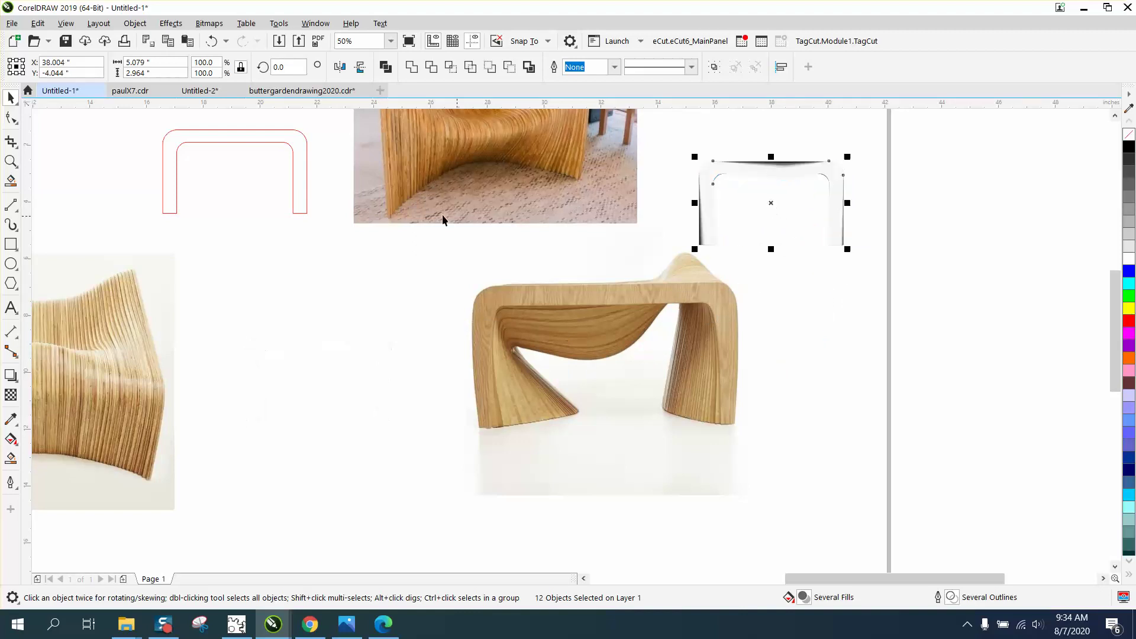
click(300, 199)
drag(299, 198, 384, 405)
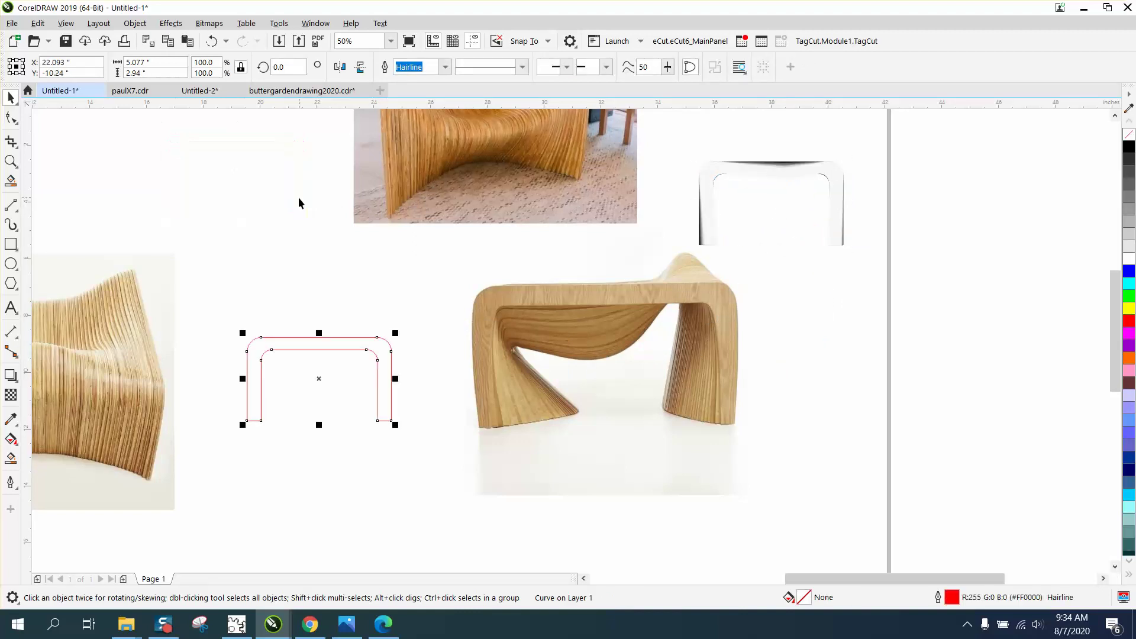
- Zoom in on the red U outline and the bench photo's leg bottom
click(11, 161)
drag(224, 289, 540, 472)
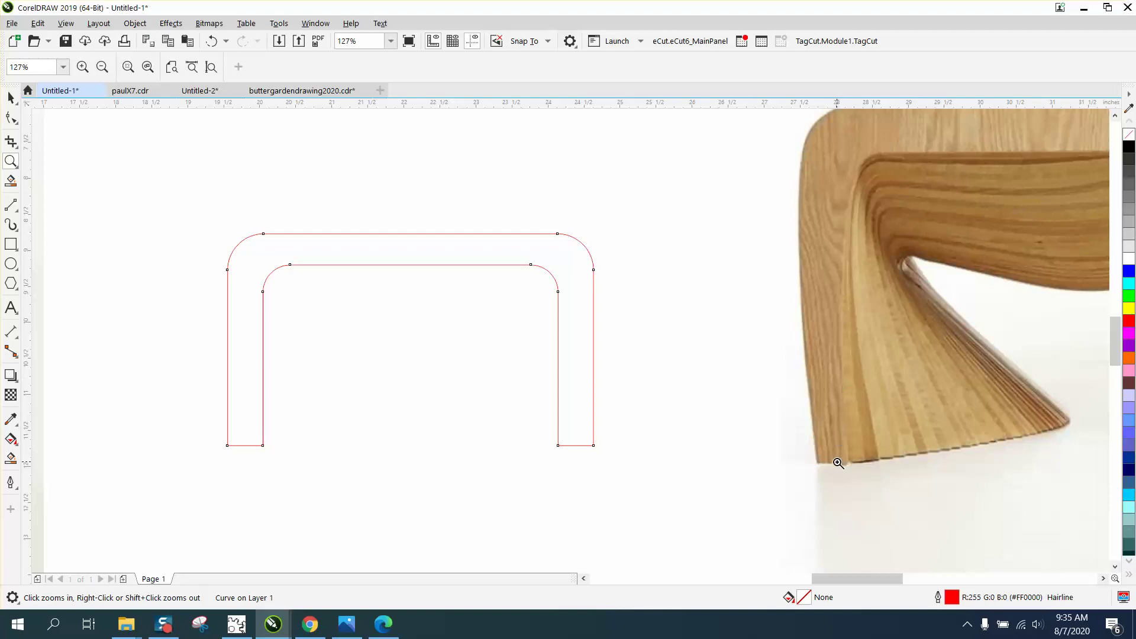
scroll(825, 451, down, 2)
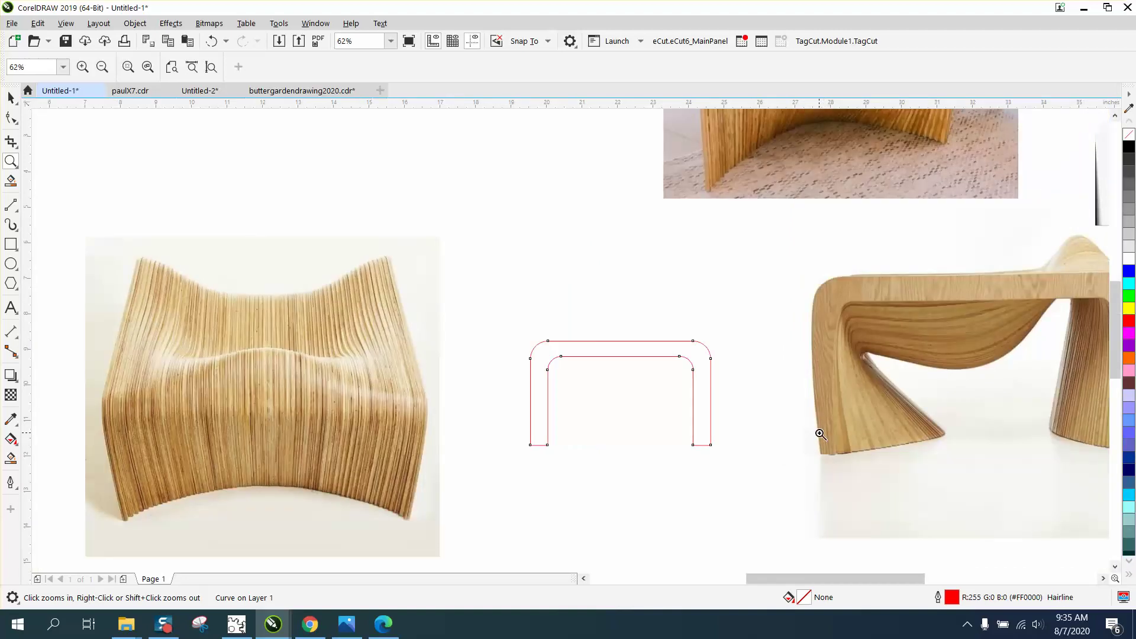
scroll(819, 272, down, 2)
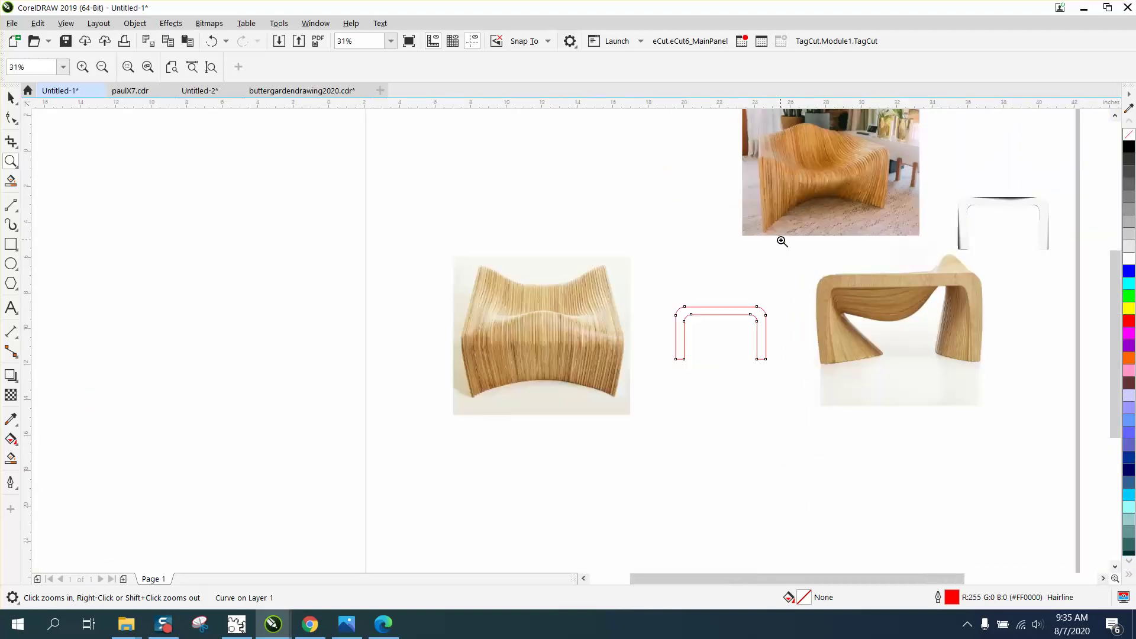
drag(947, 338, 1009, 374)
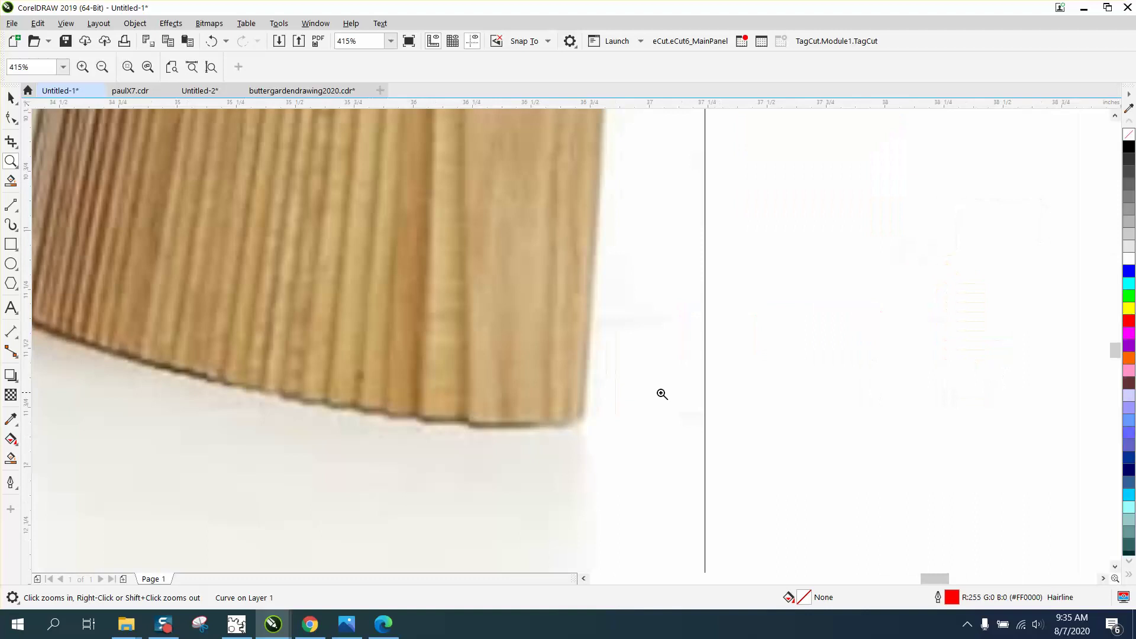
scroll(548, 386, down, 6)
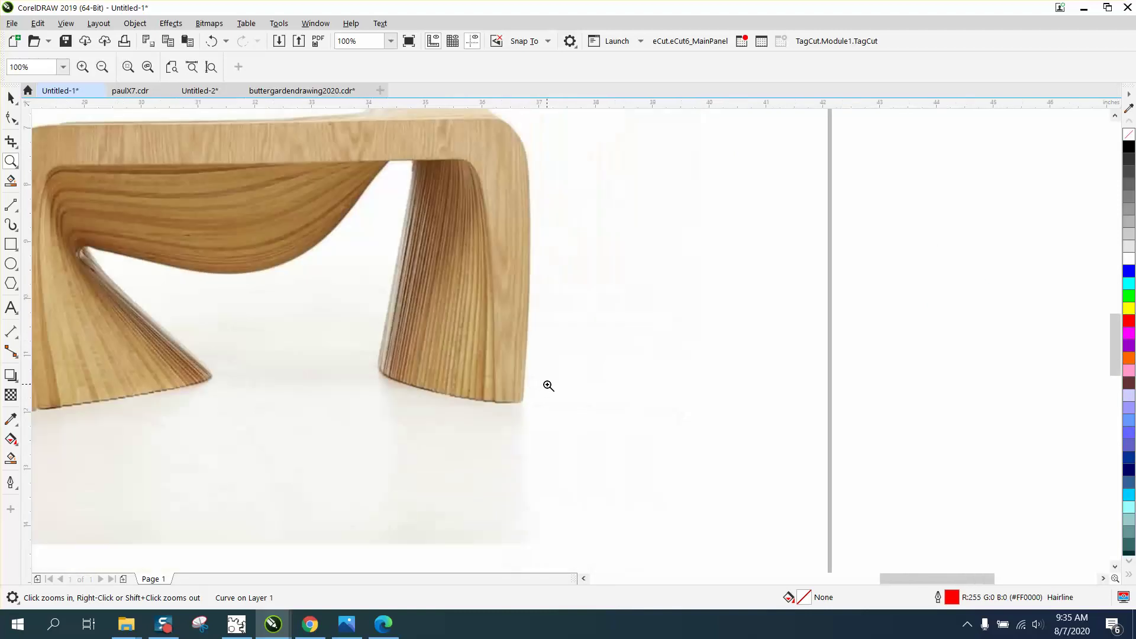
scroll(296, 395, down, 2)
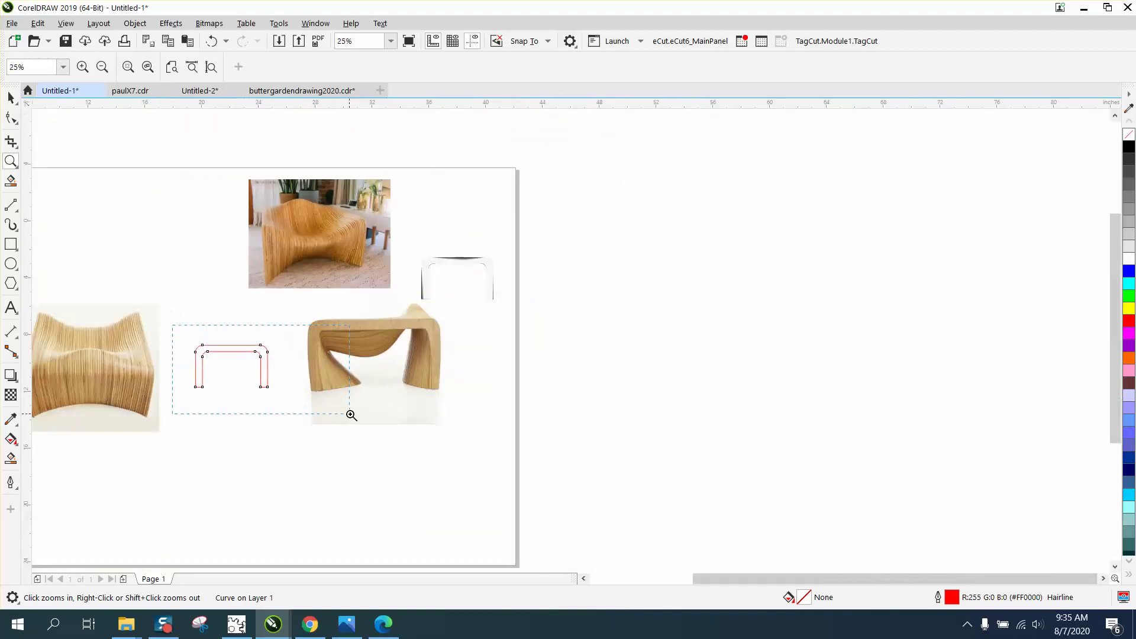
drag(351, 415, 352, 415)
- With the Shape tool (F10), add a node mid-way along the red U's outer top edge
click(11, 97)
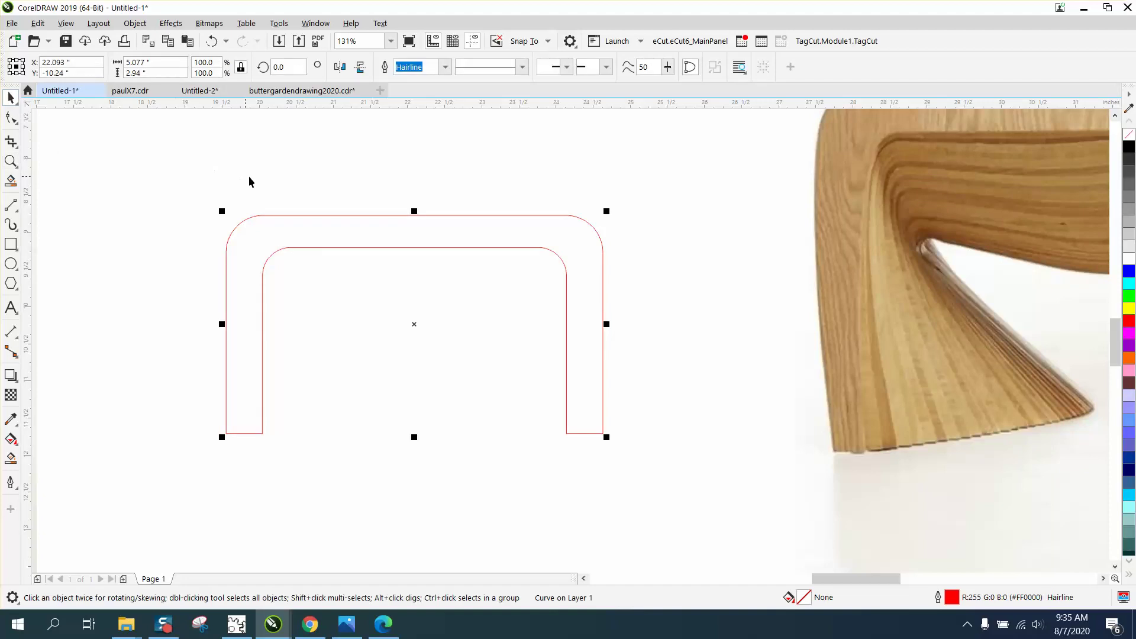
click(357, 177)
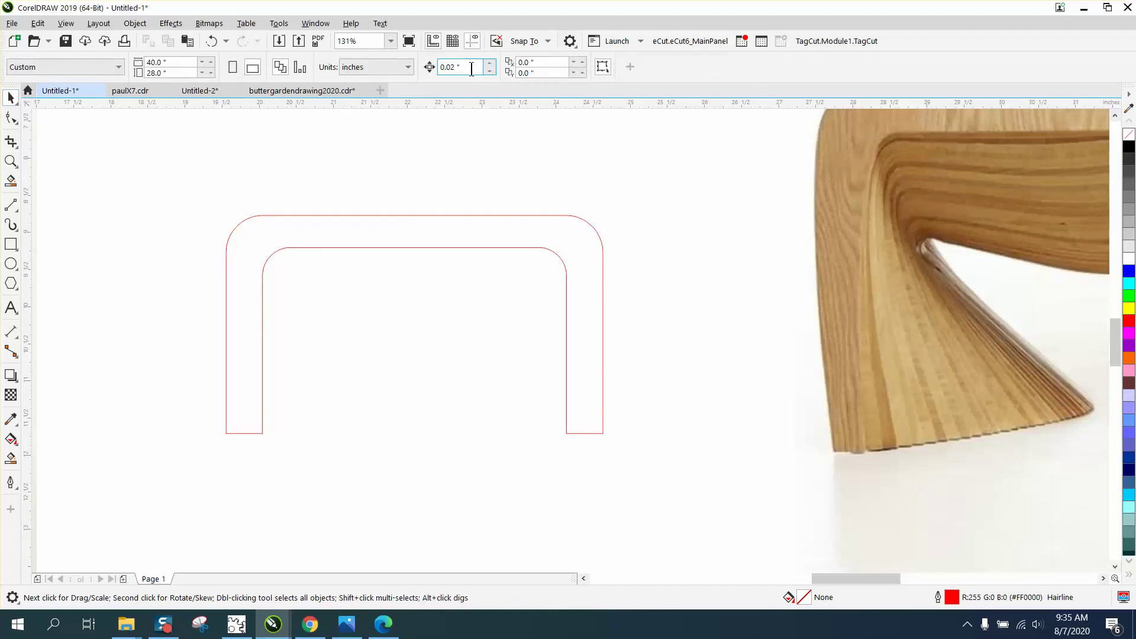
key(F10)
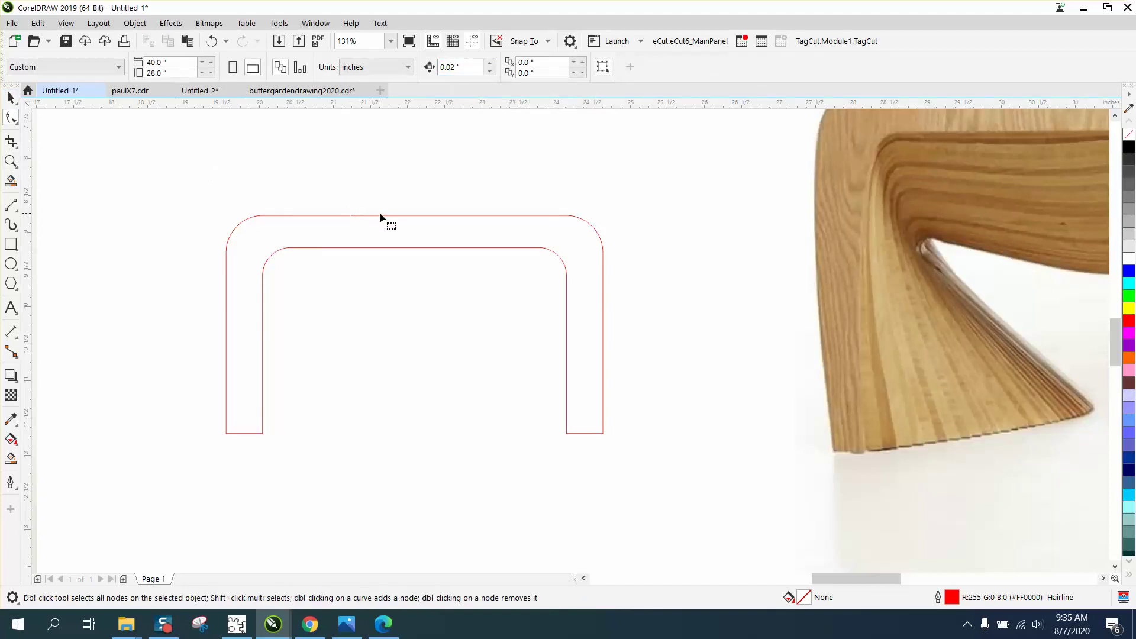
click(451, 247)
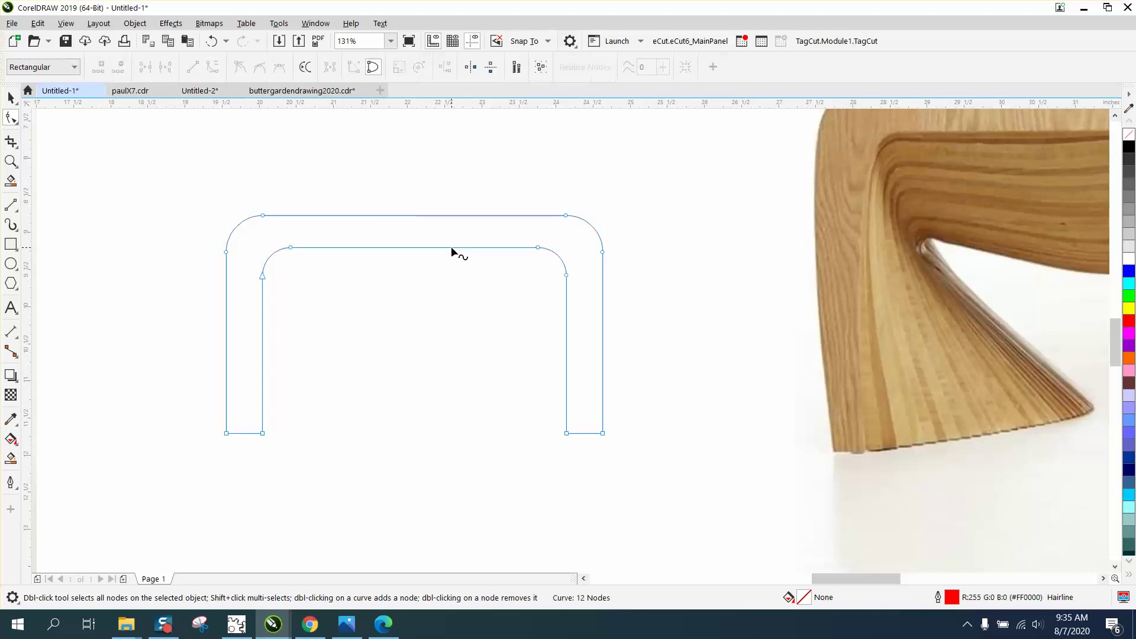
double_click(449, 215)
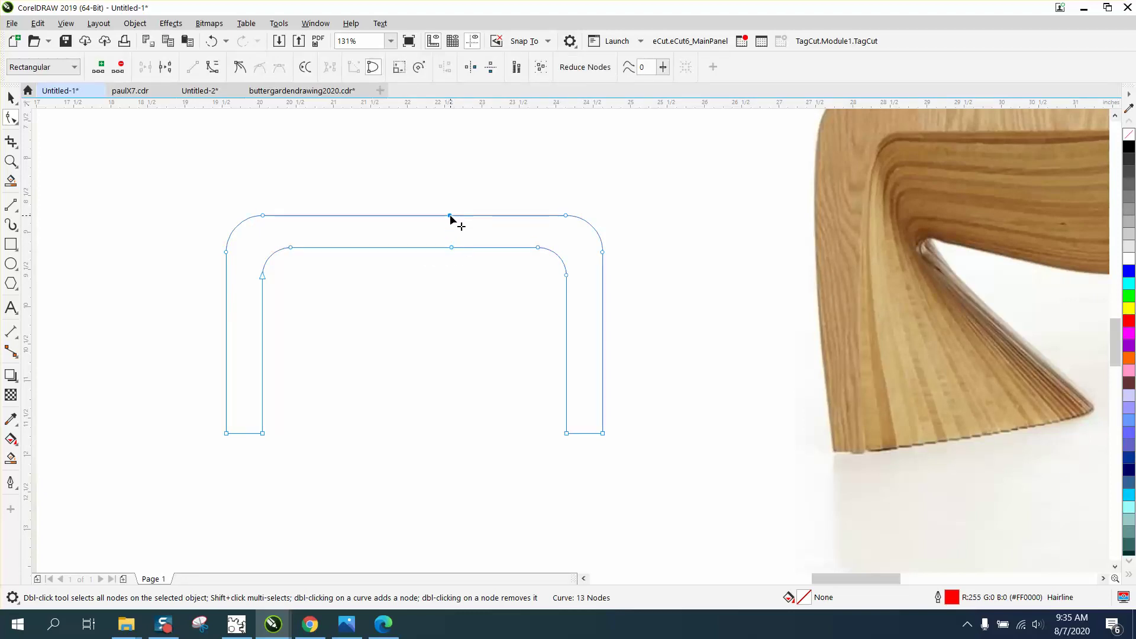
- Convert the segment at a node on the inner top edge to a curve
drag(364, 251, 571, 256)
right_click(536, 247)
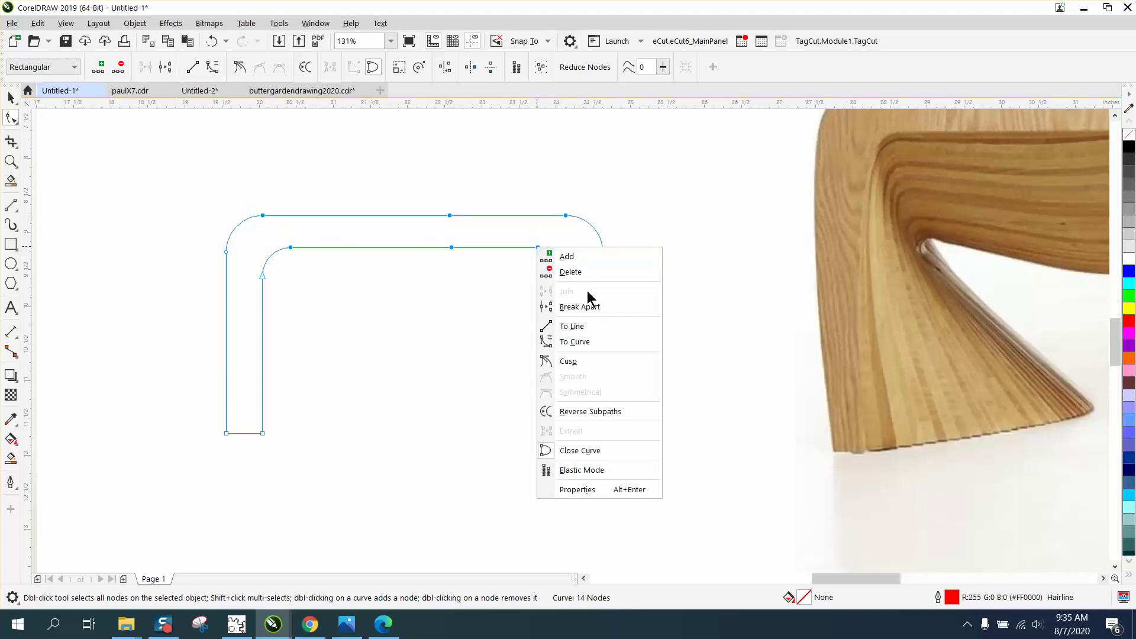
click(580, 342)
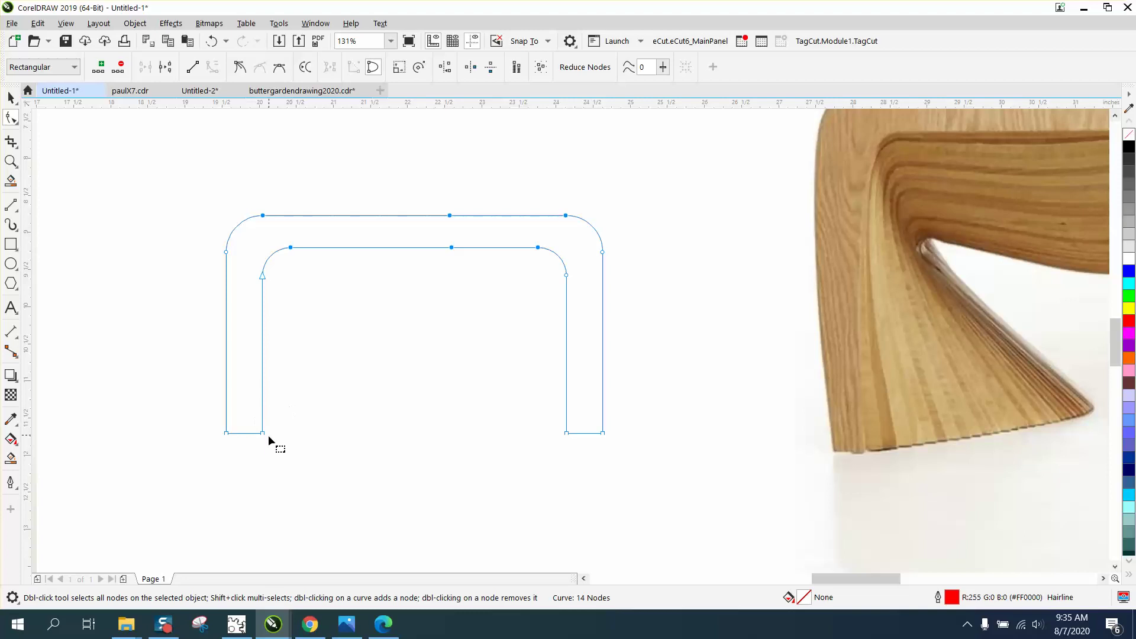
- Nudge both leg bases of the red profile inward and lower its top middle nodes slightly
click(10, 97)
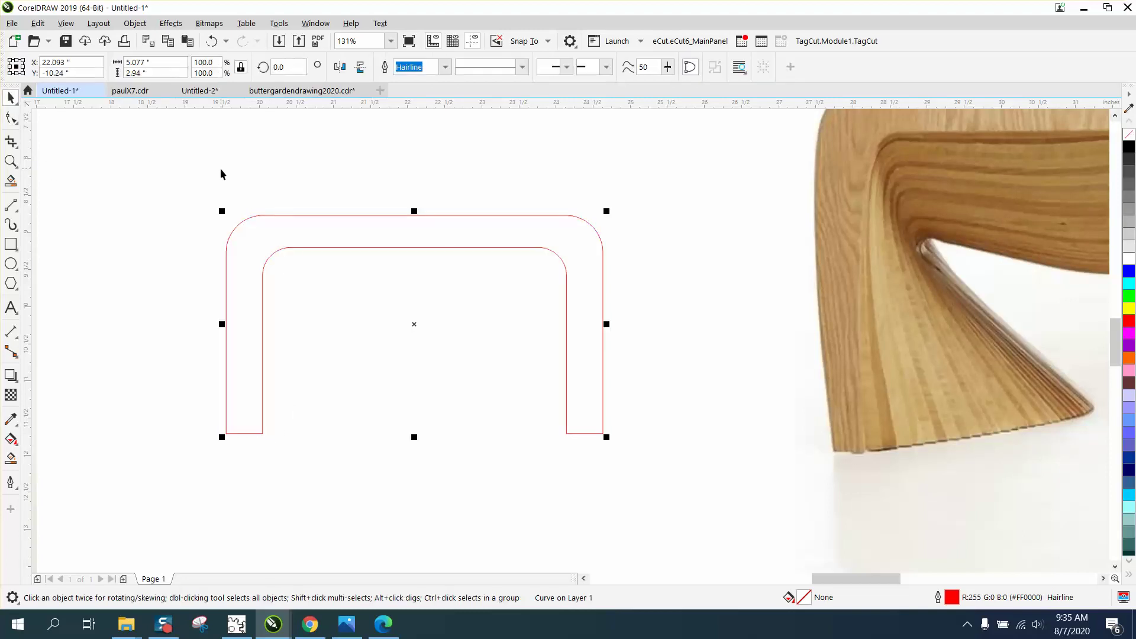
click(11, 117)
drag(208, 417, 335, 474)
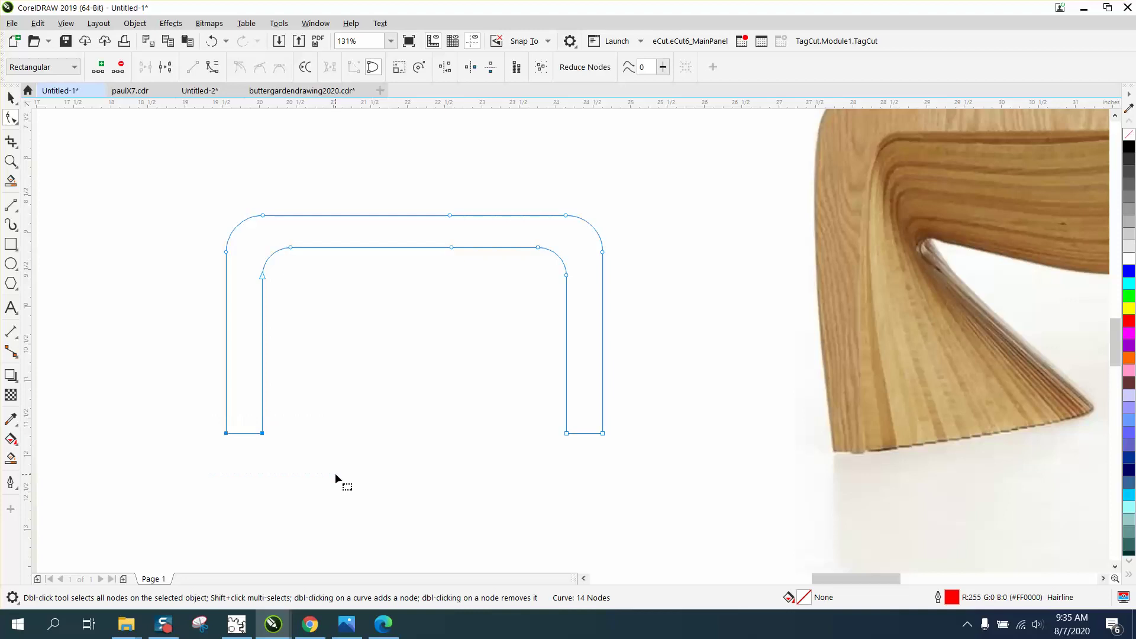
key(Right)
key(Right)
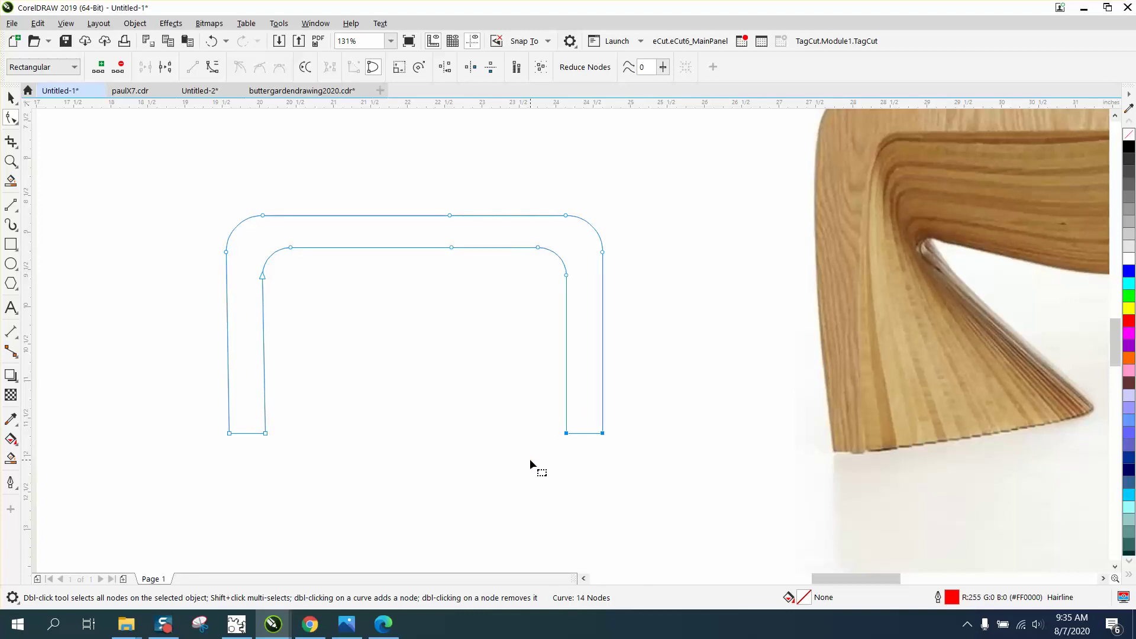
key(Left)
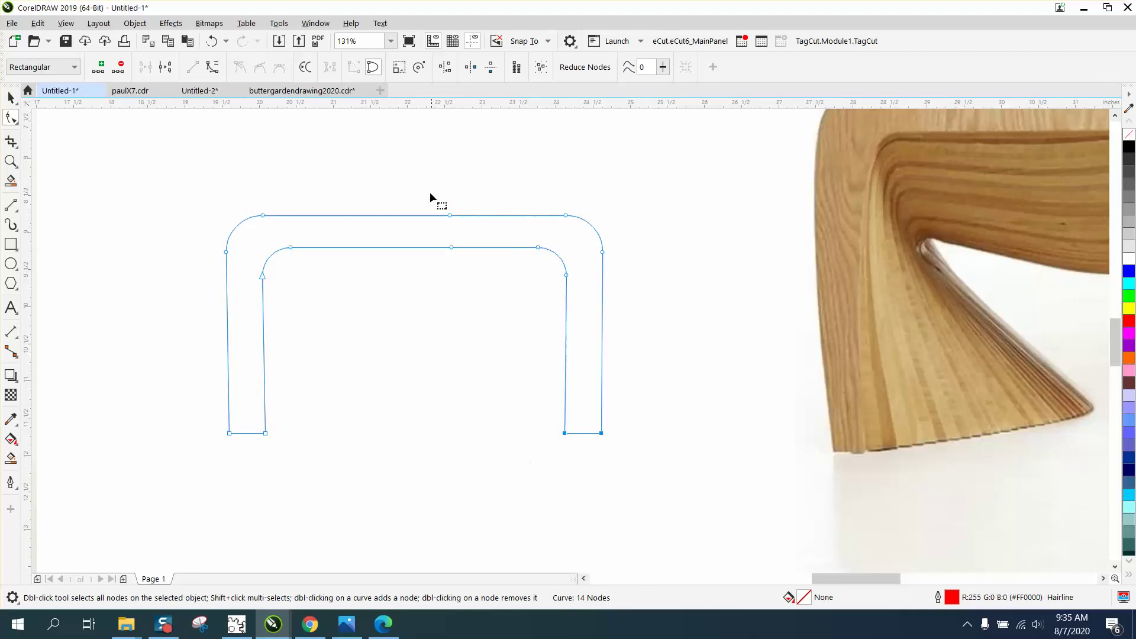
drag(479, 271, 480, 271)
key(Down)
key(Down)
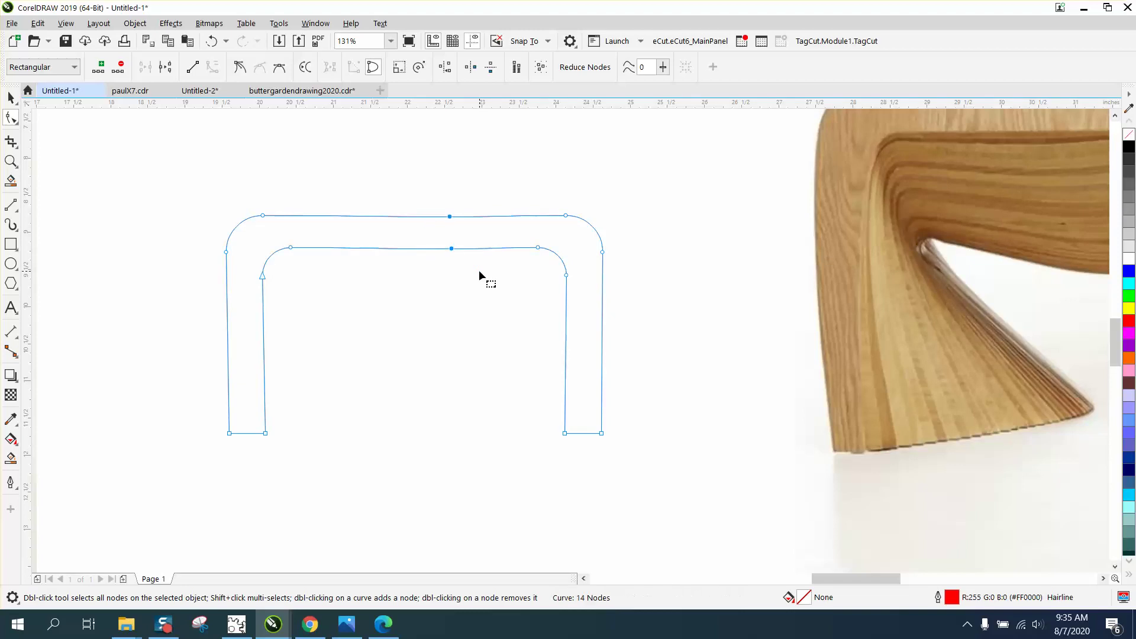
click(11, 97)
scroll(297, 161, down, 2)
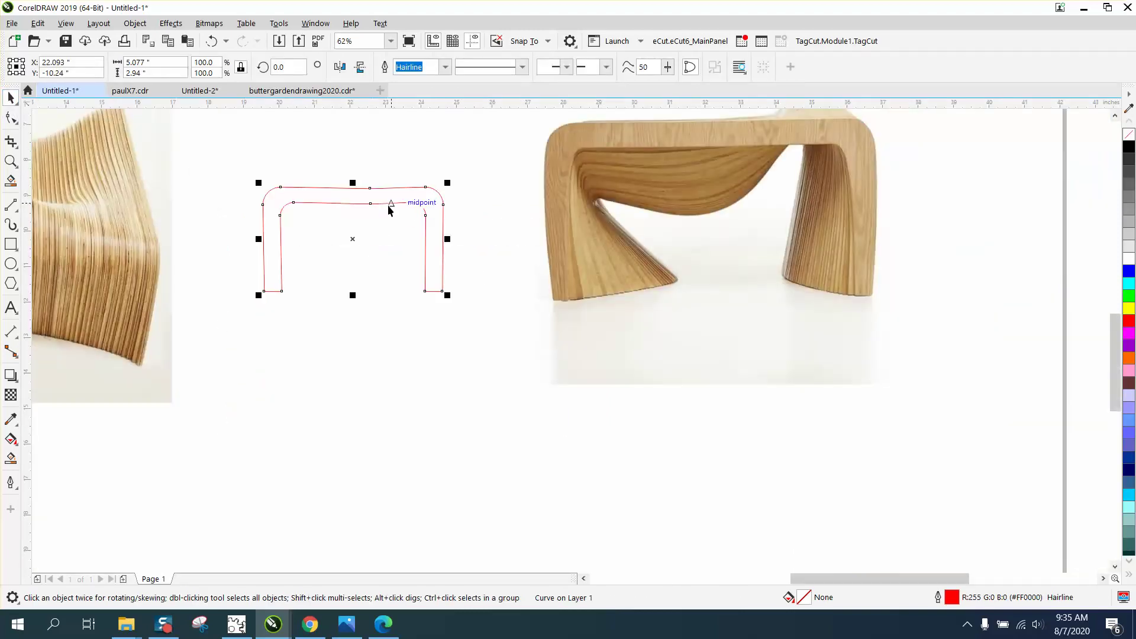
- Drag a copy of the profile down below the original and zoom in on it
drag(353, 237, 355, 356)
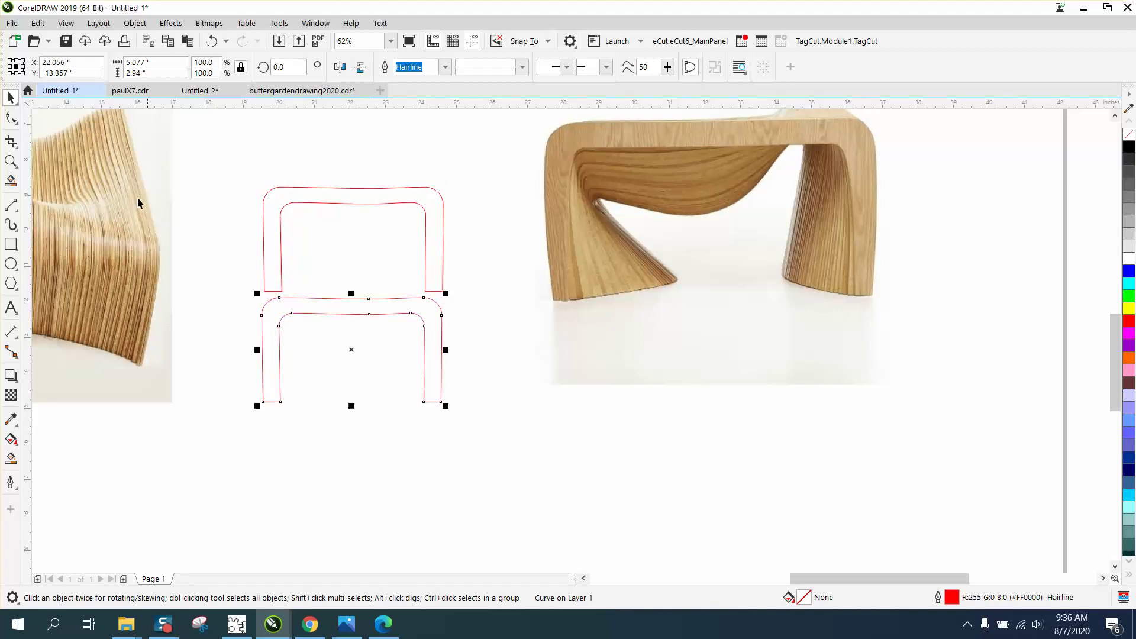
click(10, 118)
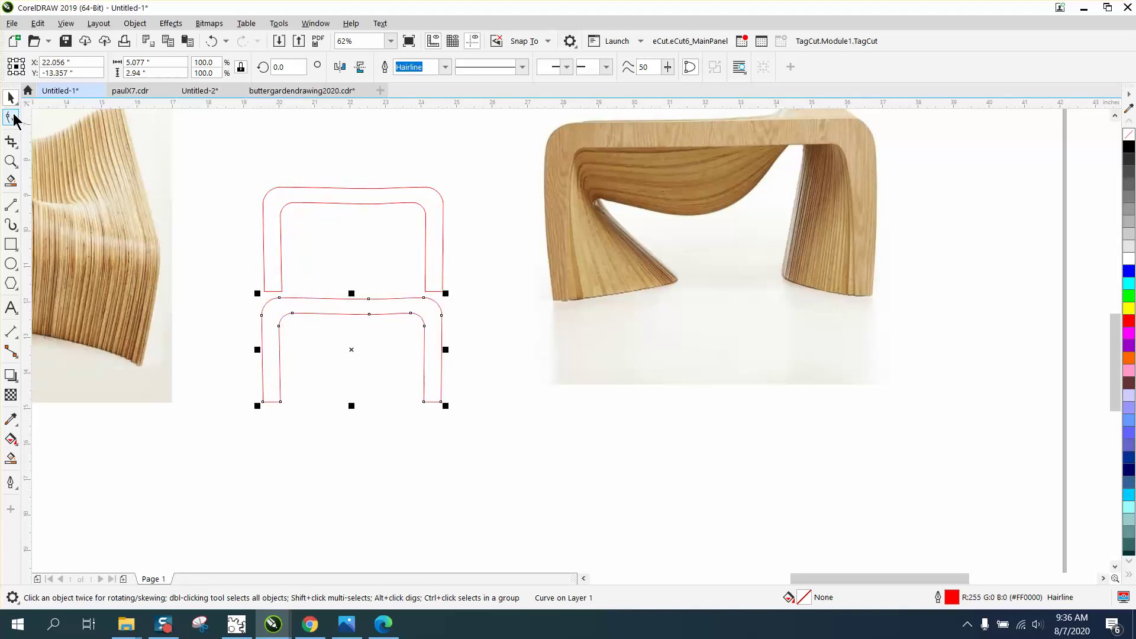
click(11, 161)
drag(223, 275, 587, 459)
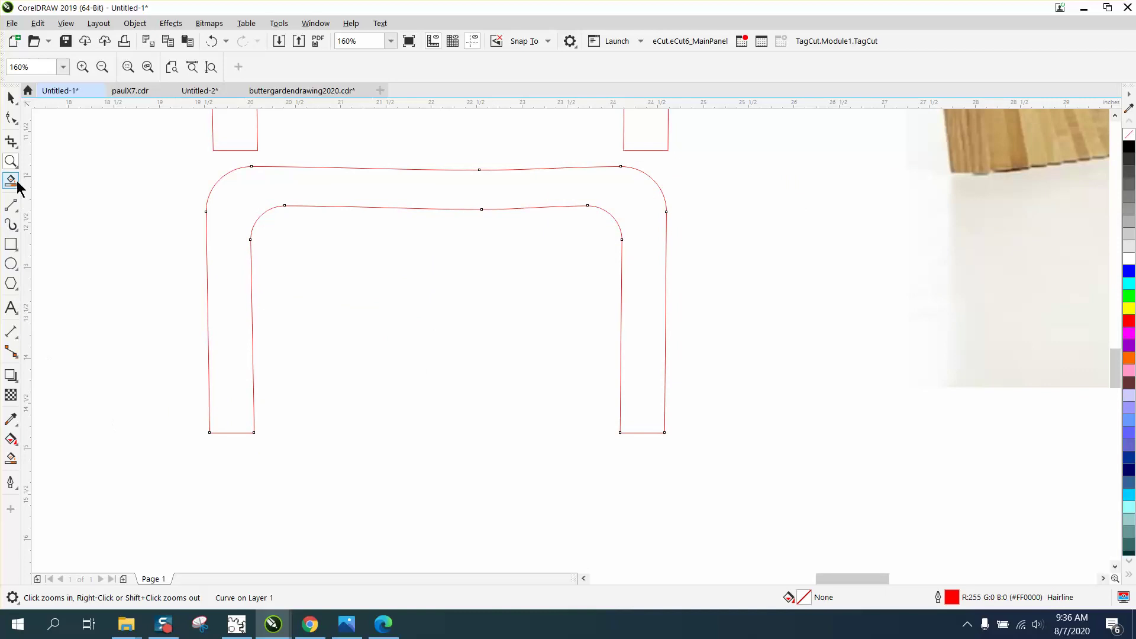
- Nudge the copy's leg bases inward and its top middle nodes down for a deeper sag
click(12, 118)
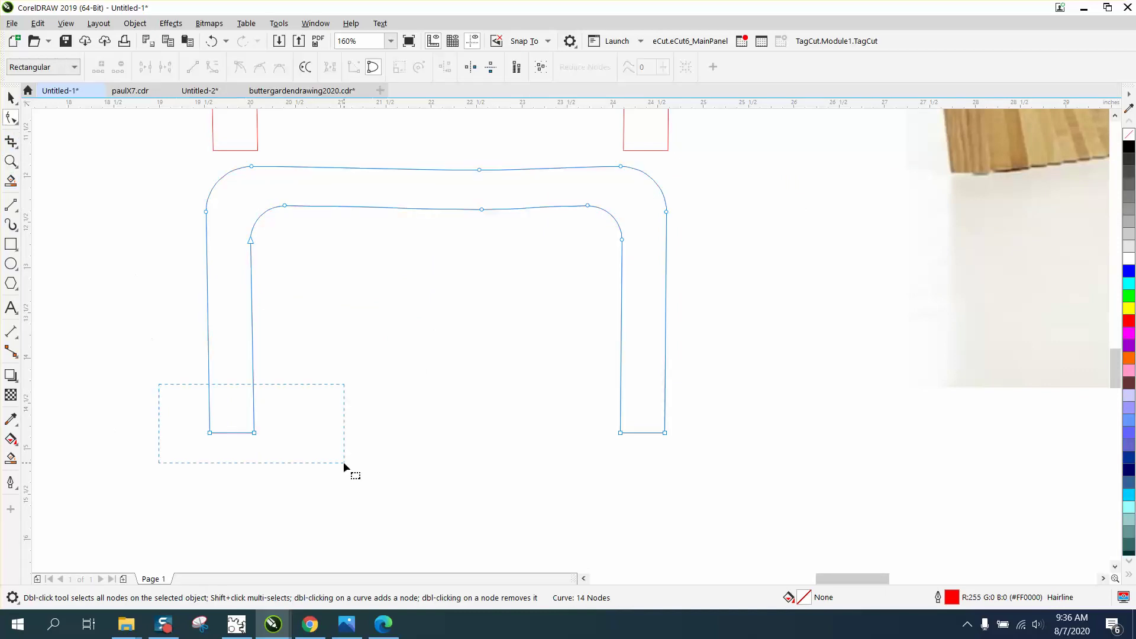
drag(344, 462, 346, 461)
key(Right)
key(Right)
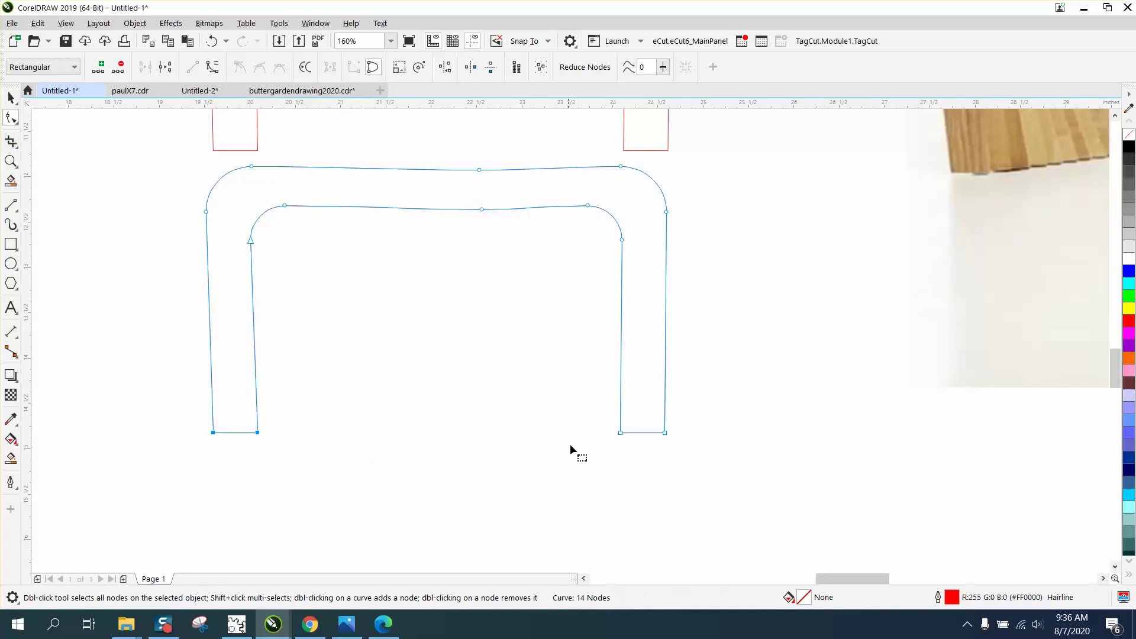
key(Left)
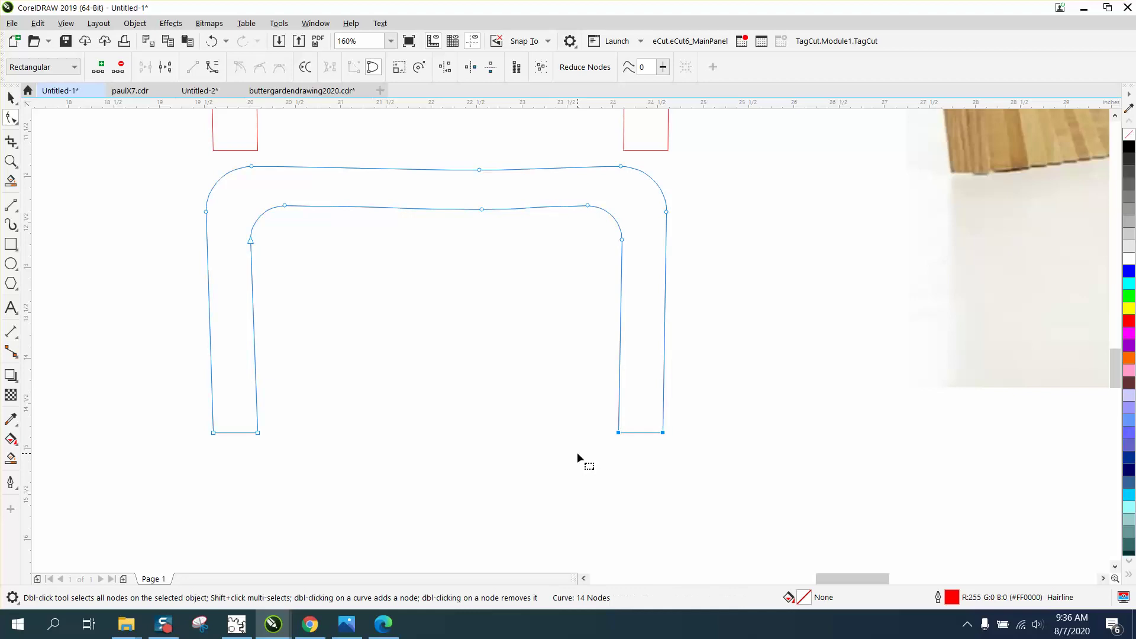
drag(517, 225, 517, 225)
key(Down)
key(Down)
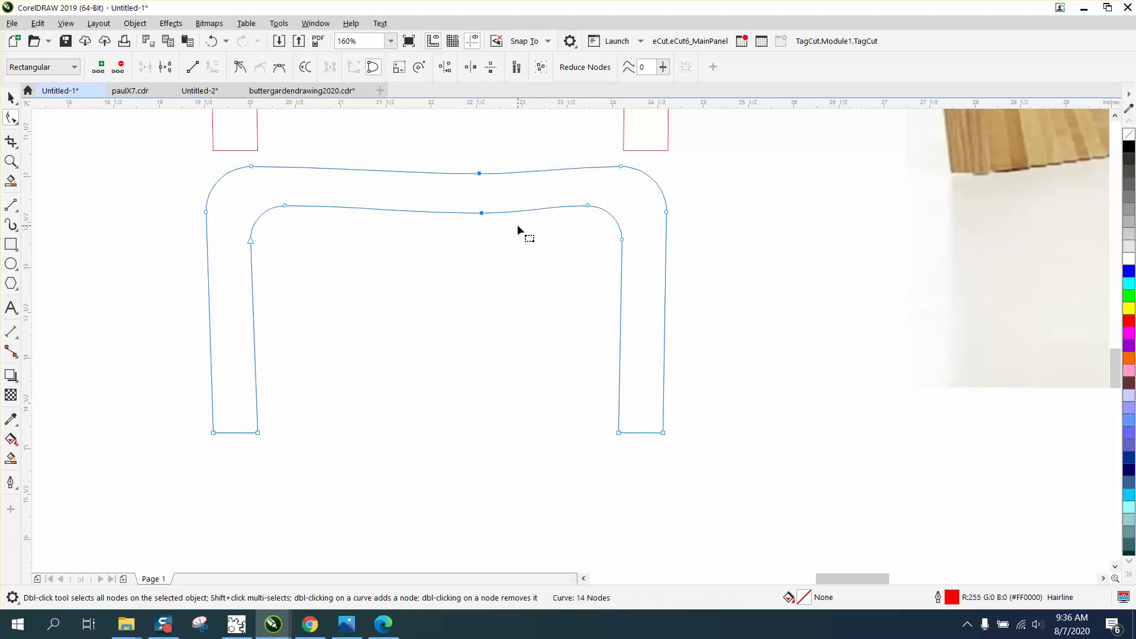
- Drag another copy of the profile down below the last one and zoom in on it
click(11, 97)
scroll(270, 170, down, 3)
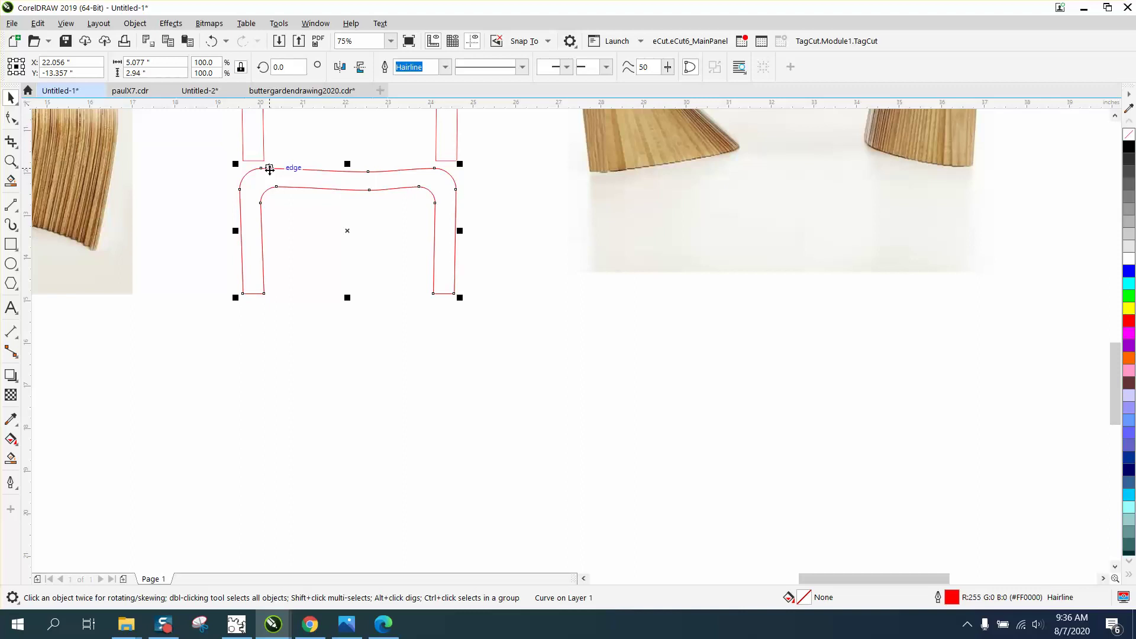
drag(356, 238, 352, 370)
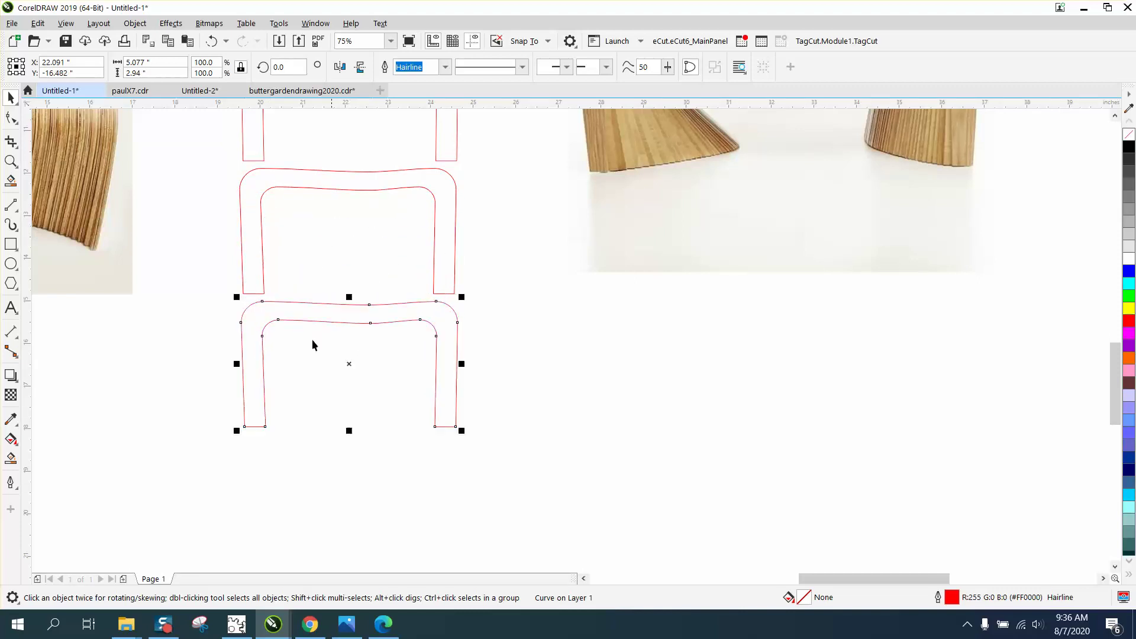
click(10, 161)
drag(168, 266, 579, 488)
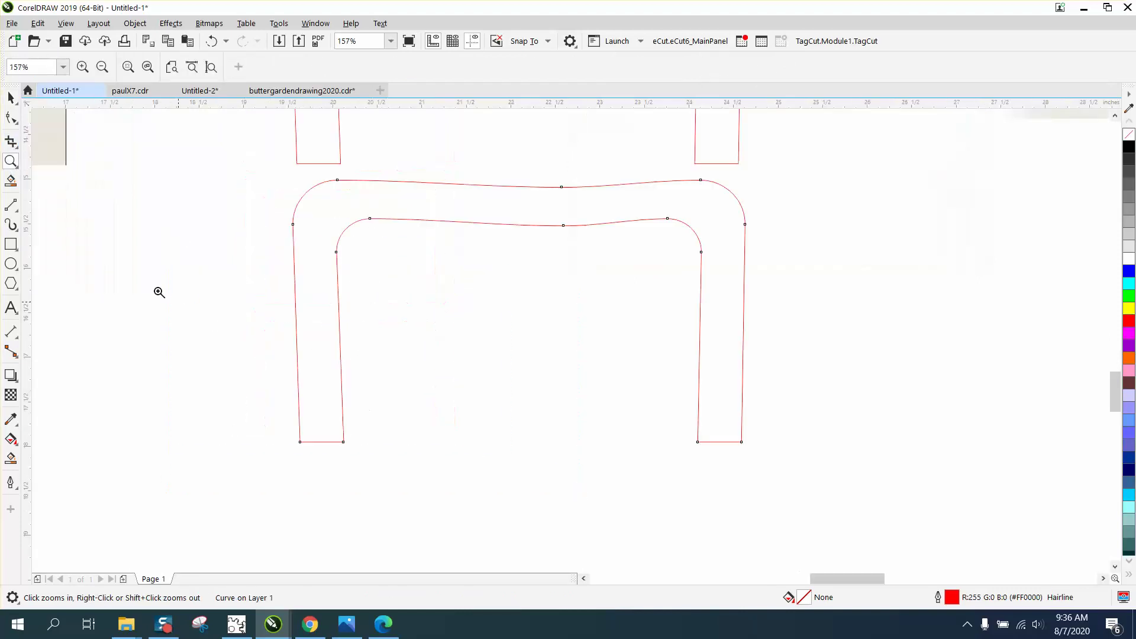
- Nudge the new copy's leg bases further inward and its top middle nodes lower
click(11, 117)
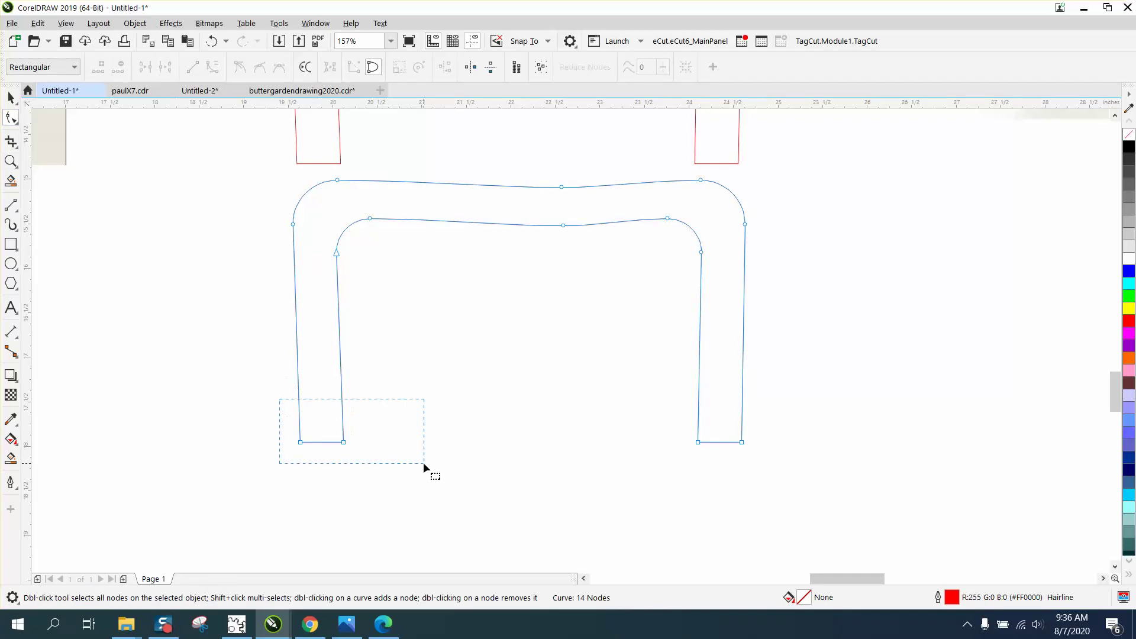
drag(424, 463, 428, 456)
key(Right)
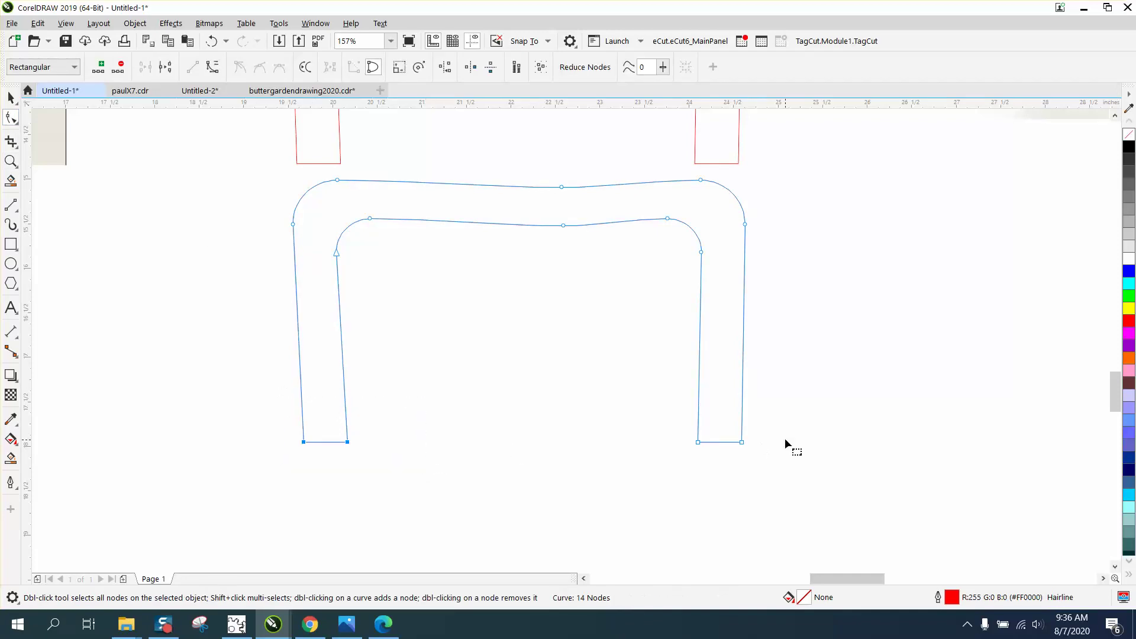
key(Left)
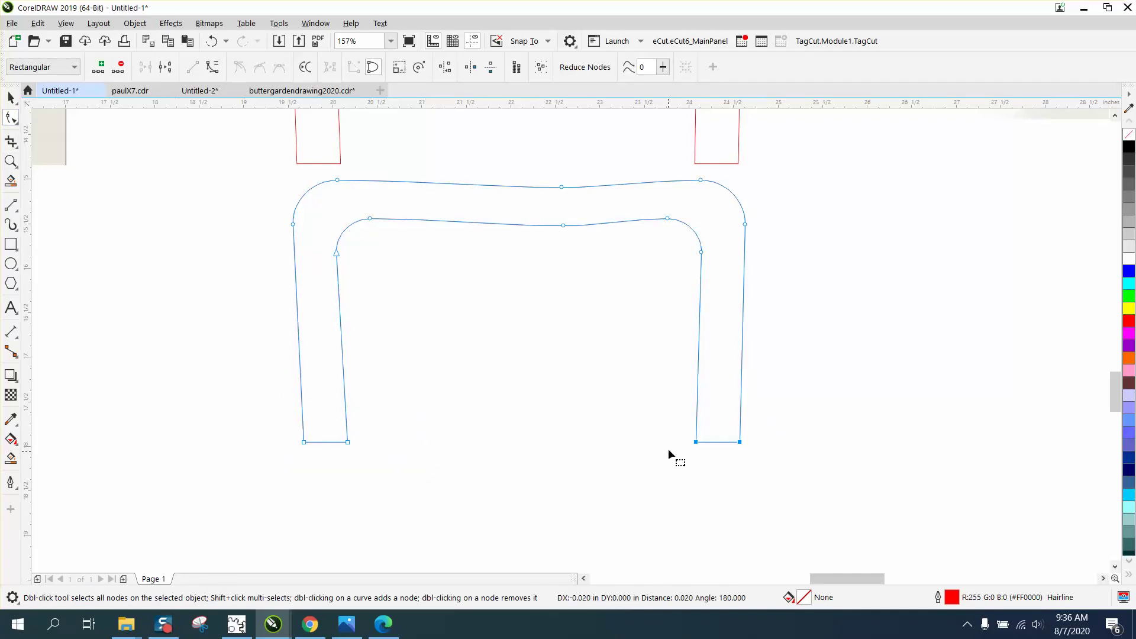
drag(574, 239, 574, 239)
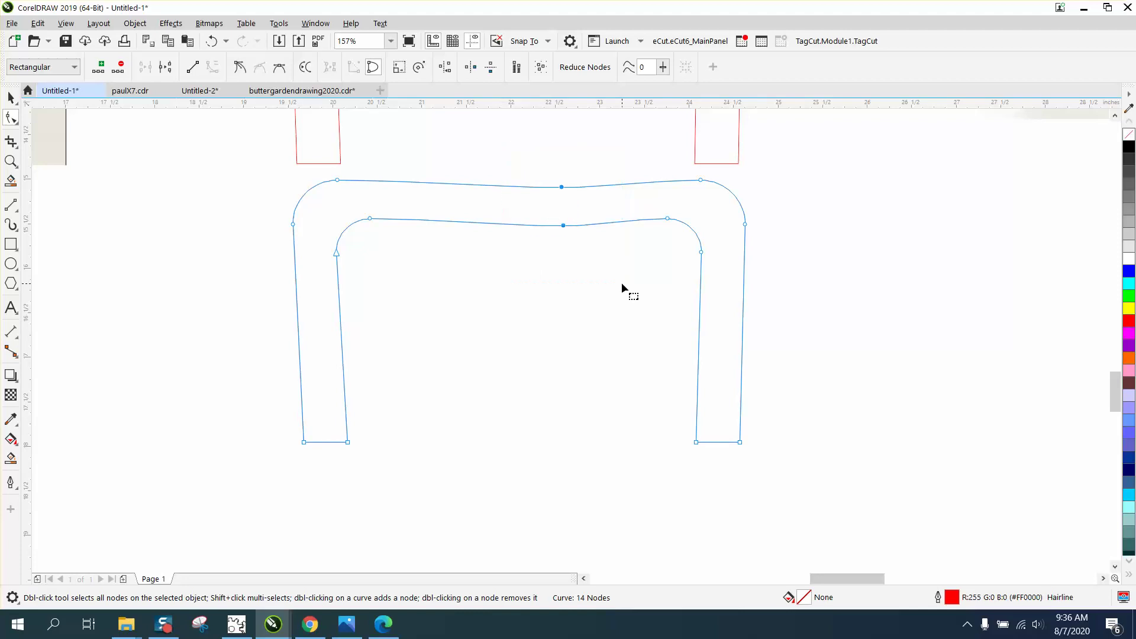
key(Down)
key(Down)
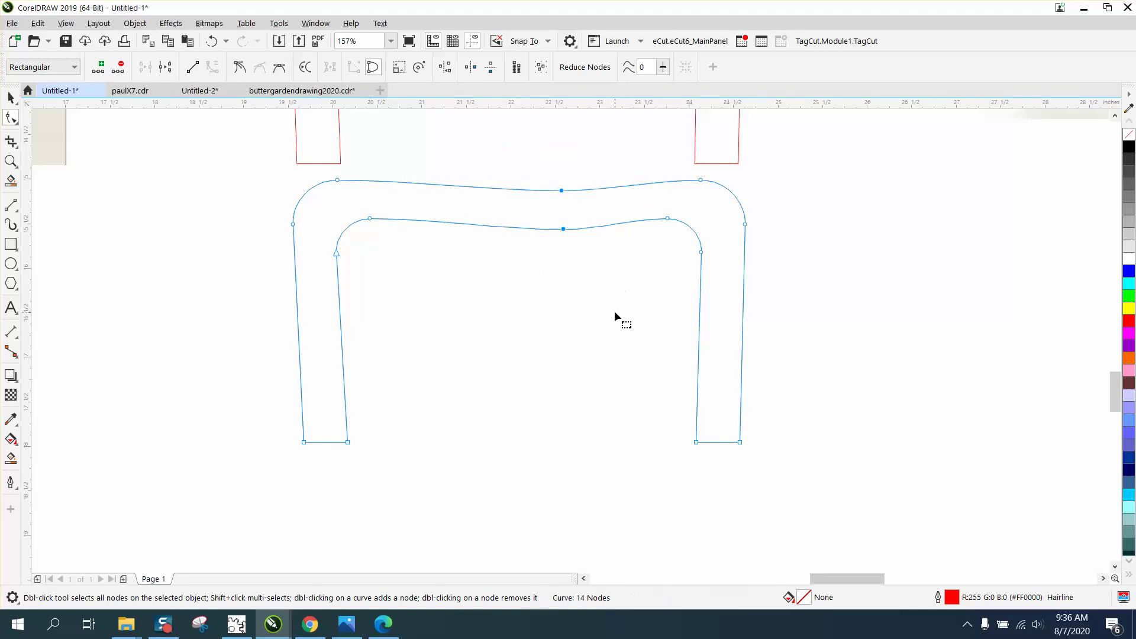
- Drag one more copy of the profile down and zoom in on it
click(10, 96)
scroll(329, 229, down, 2)
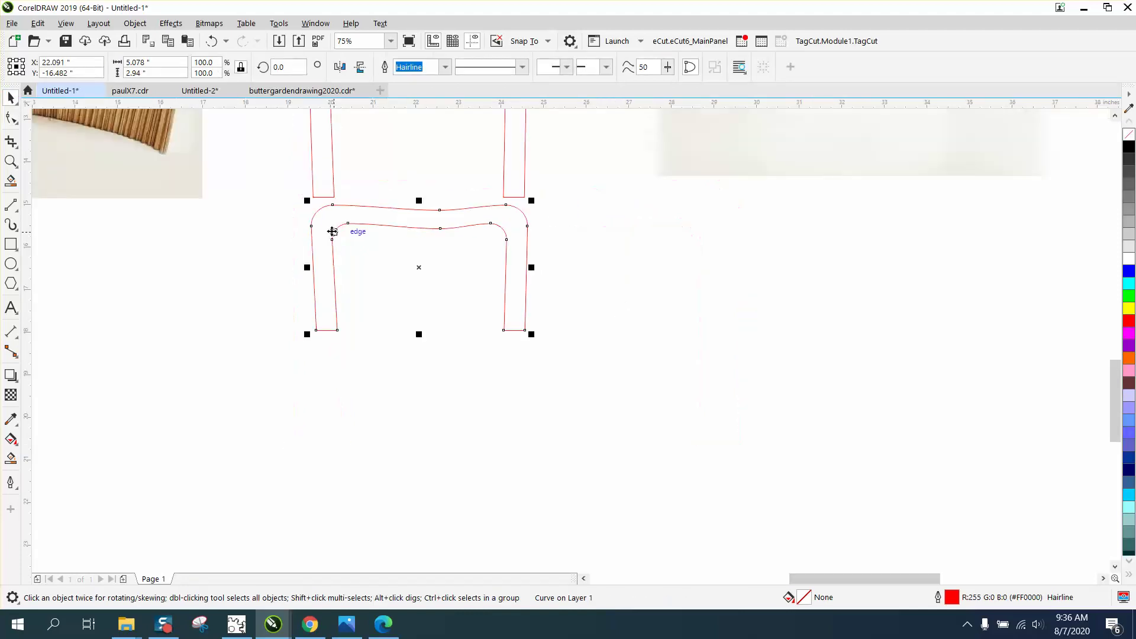
drag(418, 272, 417, 402)
click(10, 161)
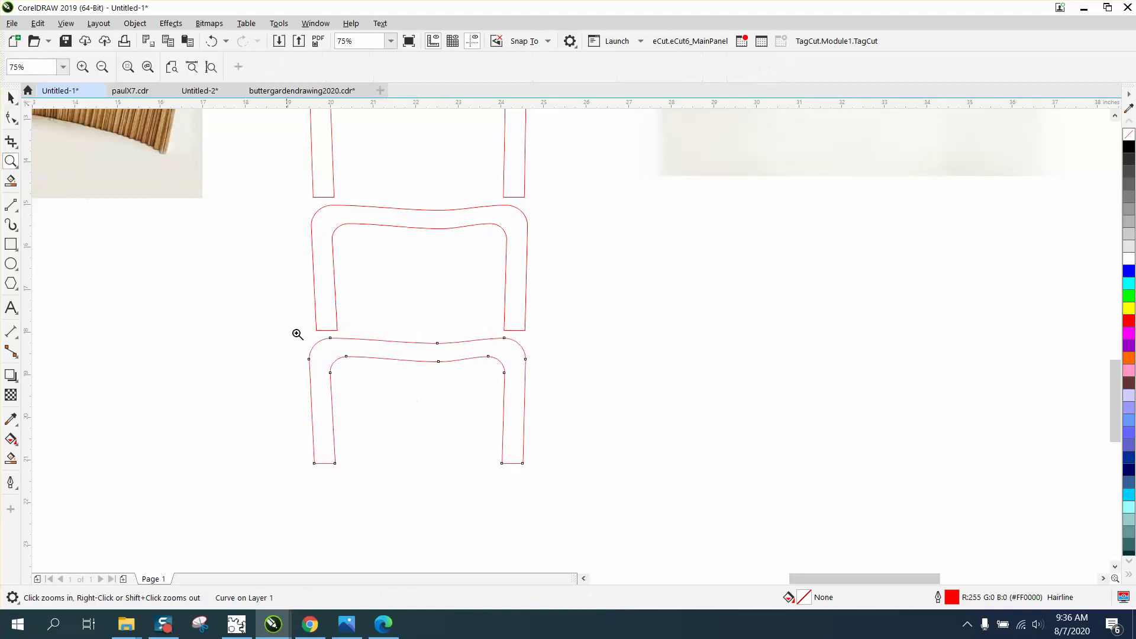
drag(284, 316, 583, 487)
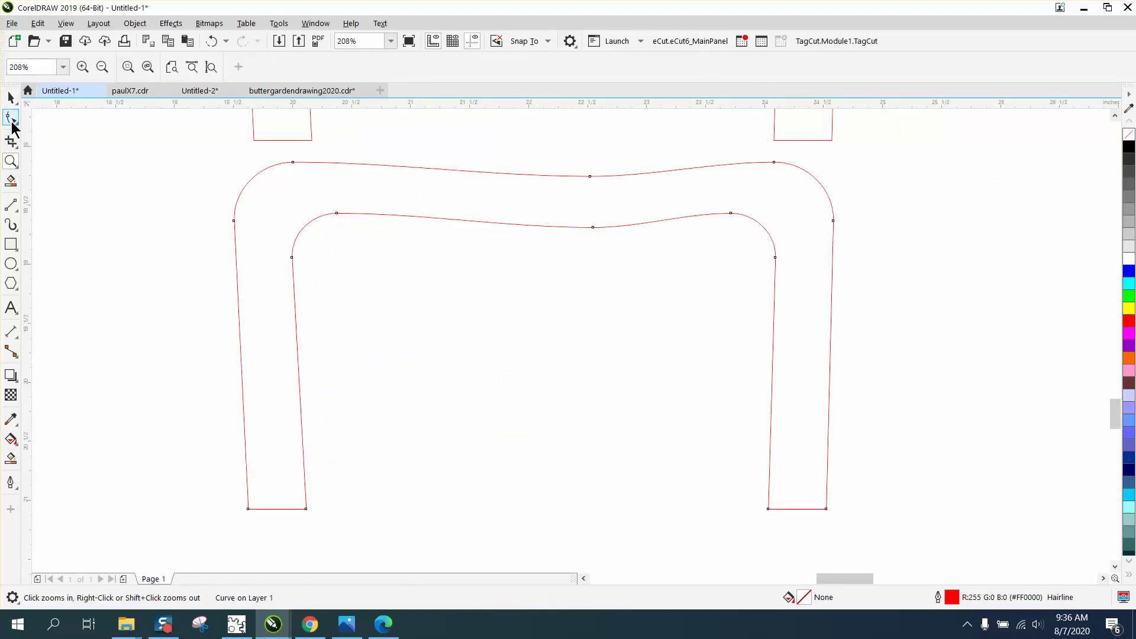
- Push this copy's leg bases further inward and drop its top middle nodes lower
click(11, 117)
drag(383, 521, 386, 521)
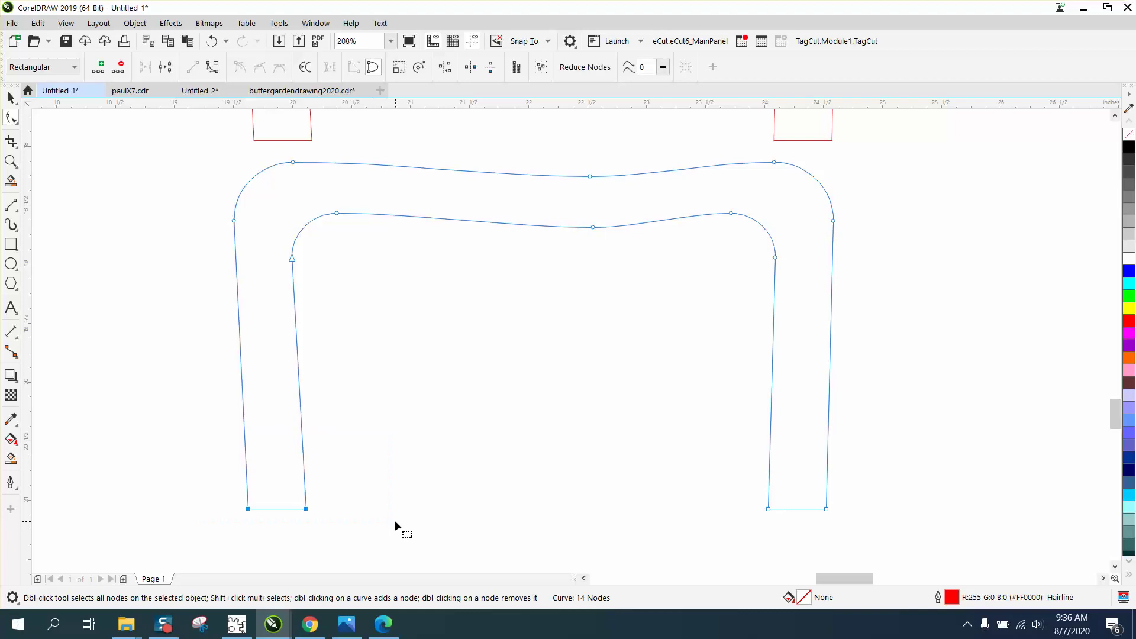
key(Right)
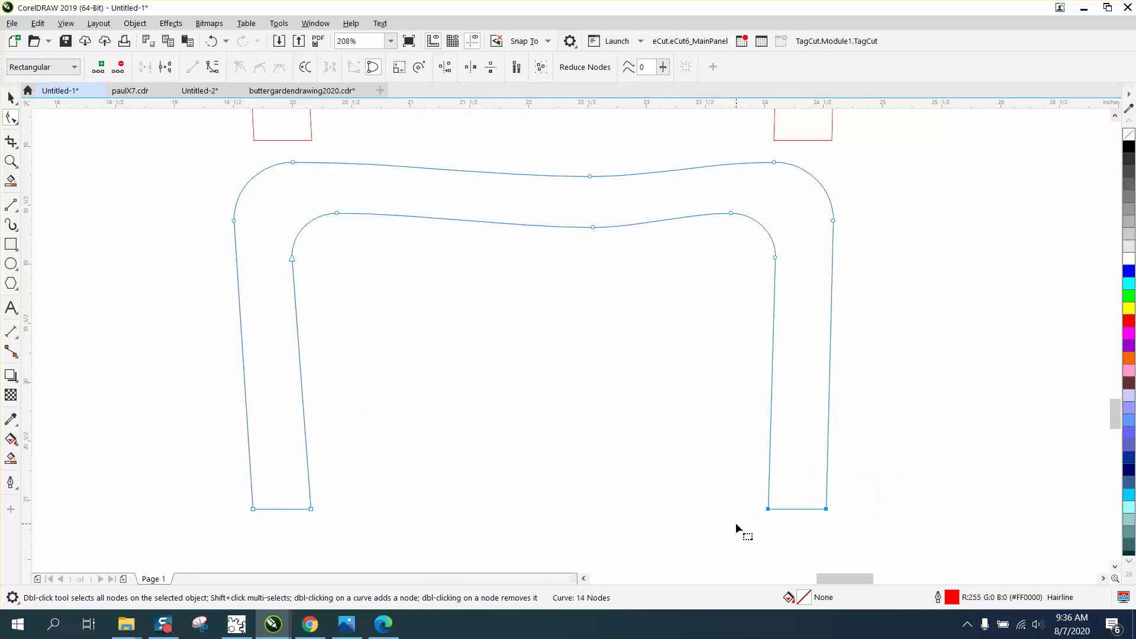
key(Left)
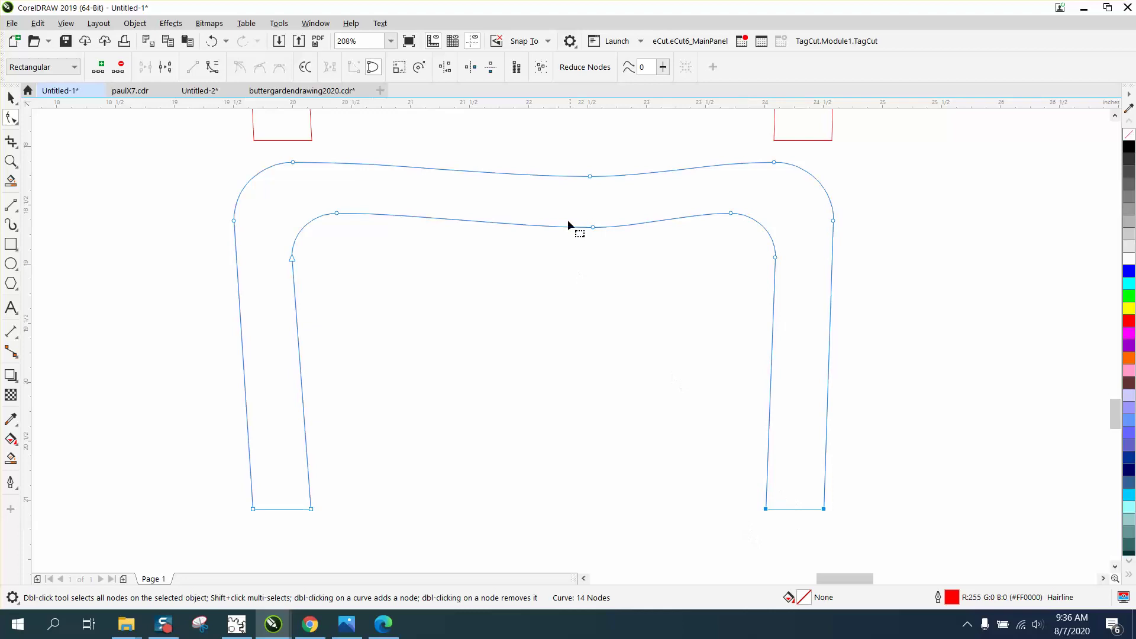
drag(596, 239, 629, 270)
key(Down)
key(Down)
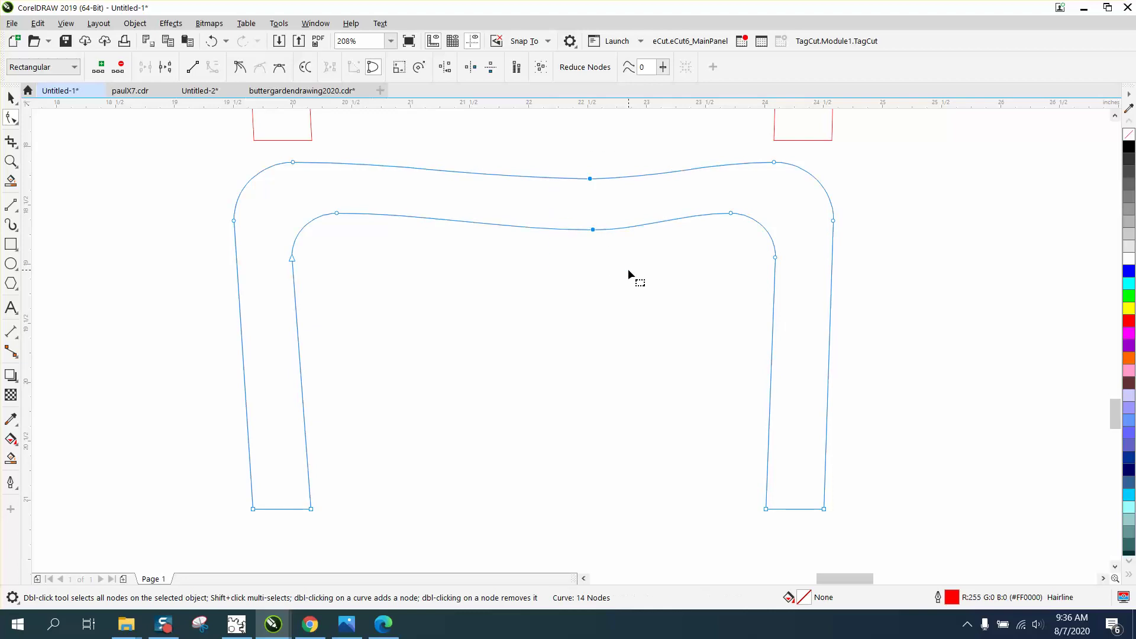
key(space)
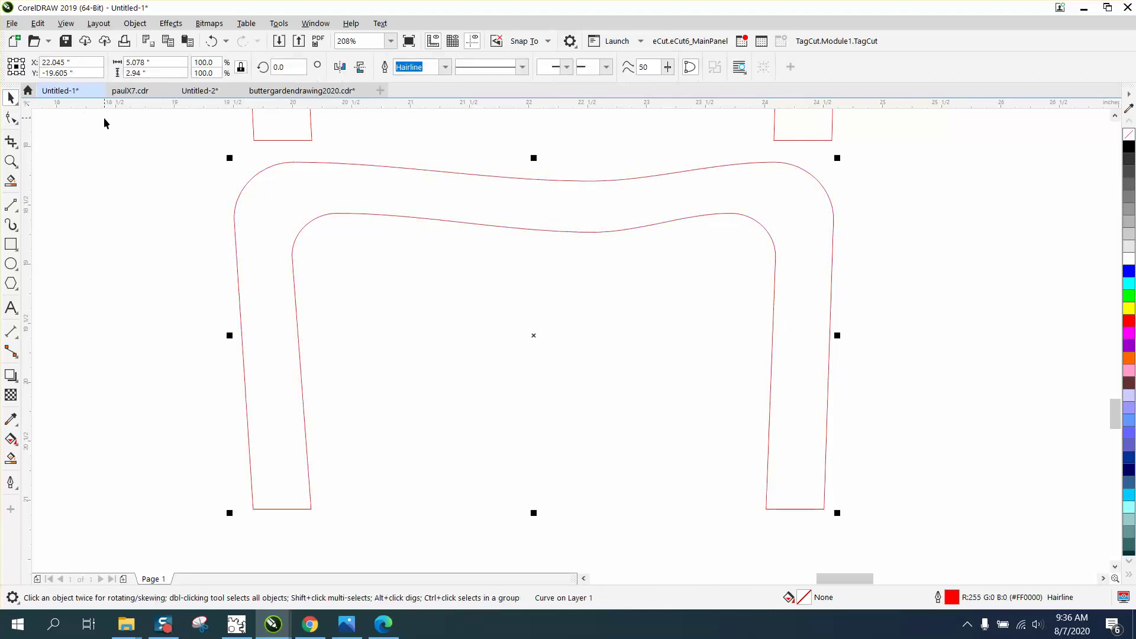
- Place a copy of the profile below the stack and nudge both its leg feet inward
scroll(208, 127, down, 3)
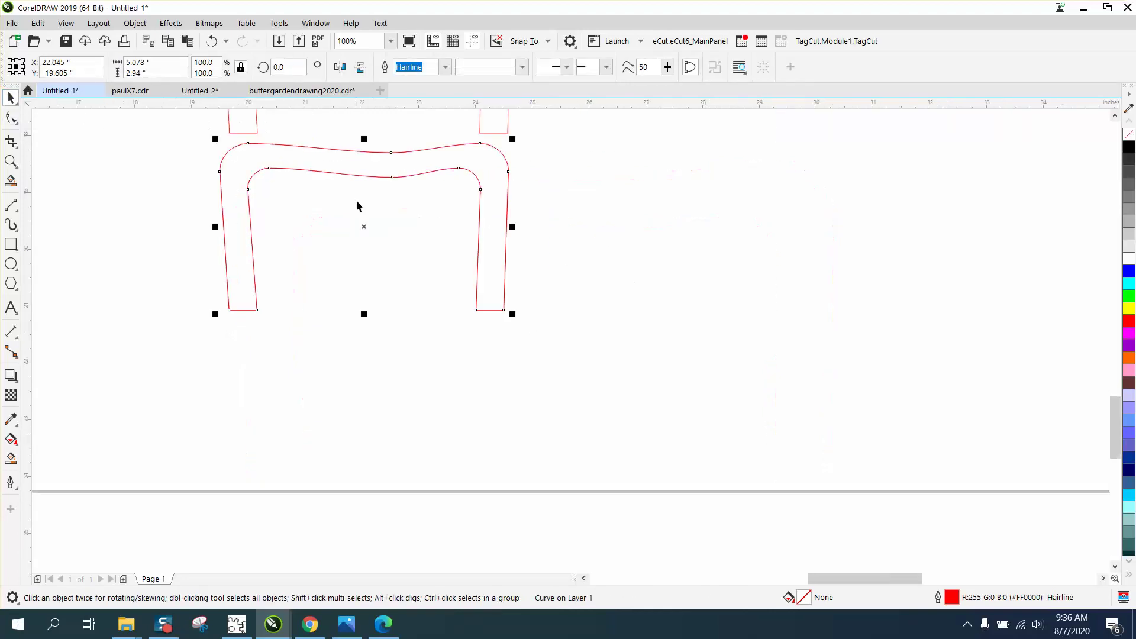
drag(364, 227, 364, 281)
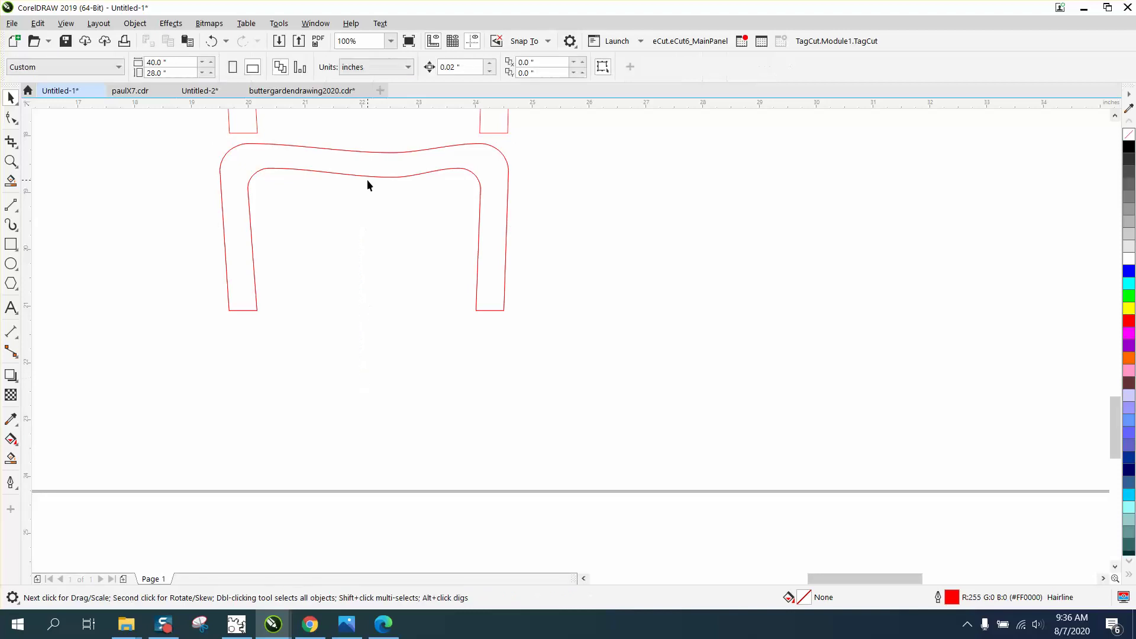
drag(367, 185, 368, 390)
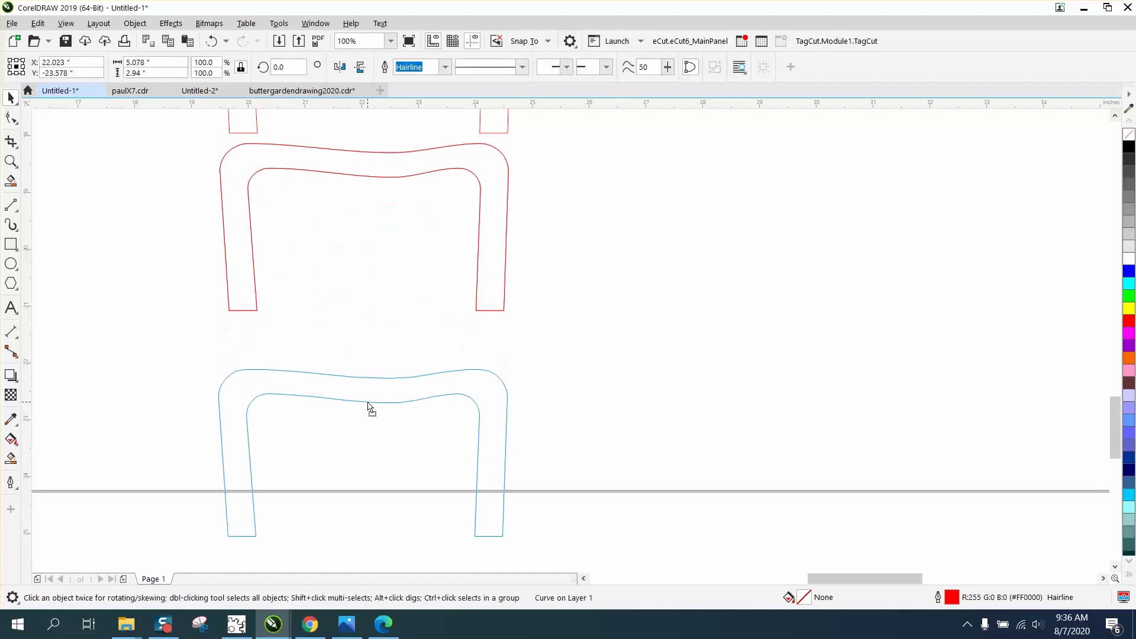
click(22, 125)
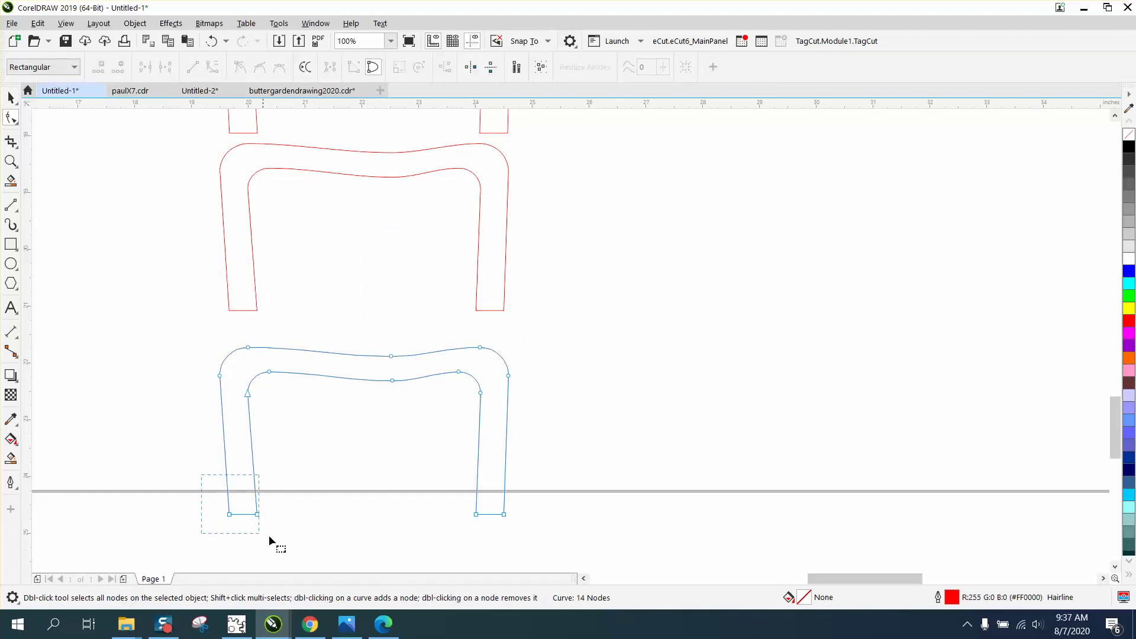
drag(268, 535, 290, 544)
key(Right)
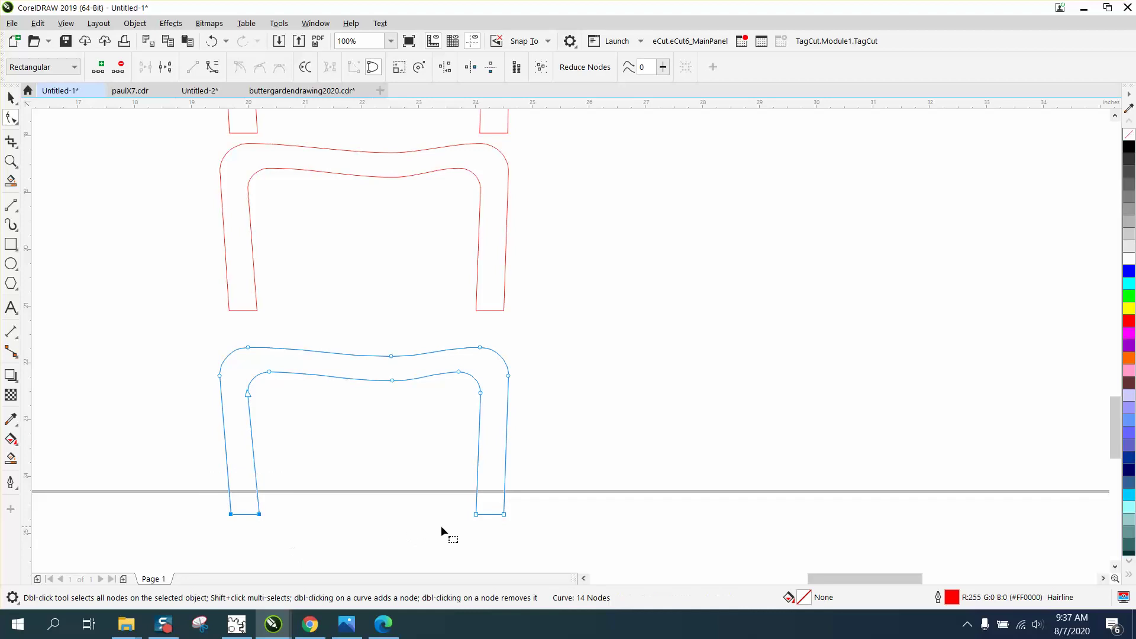
key(Left)
- Drag another copy of the bottom profile further down, past the page edge
drag(406, 392, 422, 407)
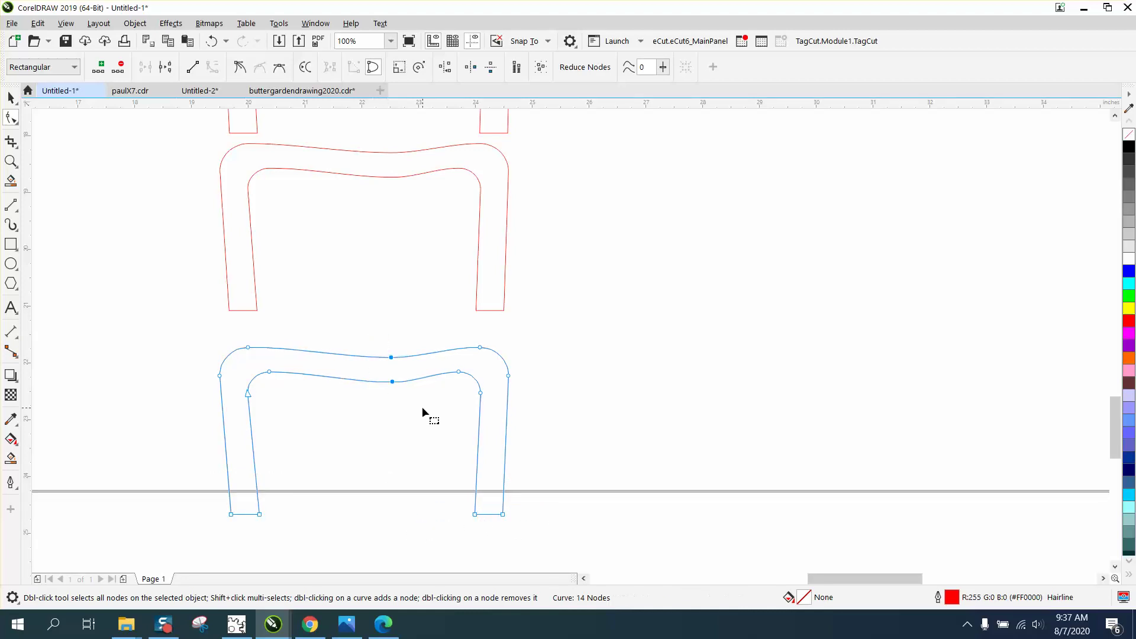
scroll(290, 321, down, 1)
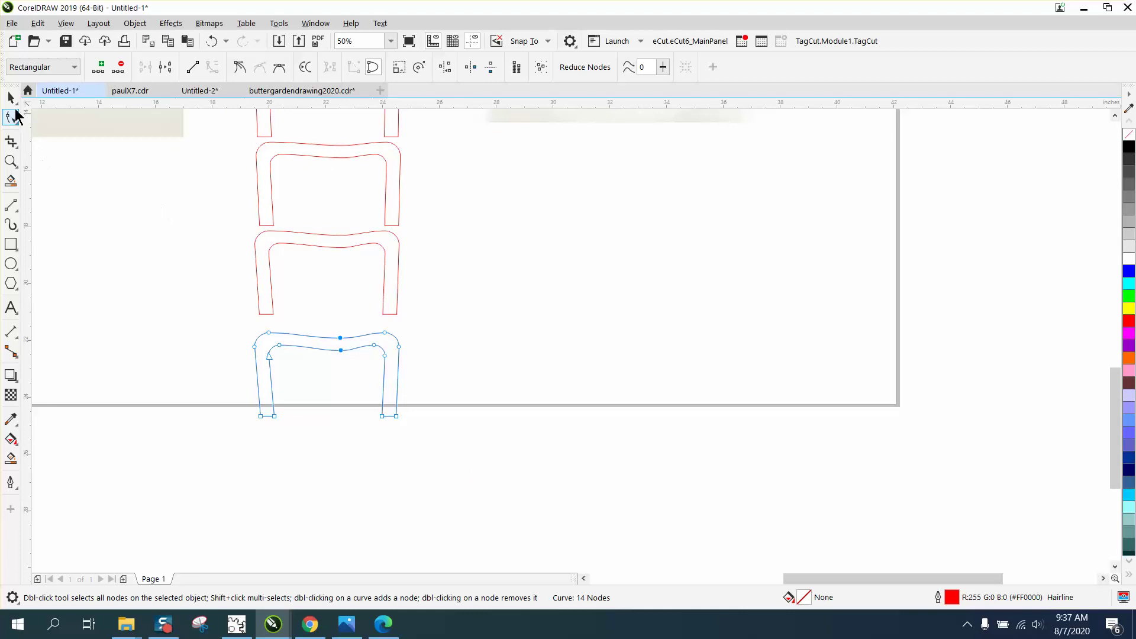
click(240, 223)
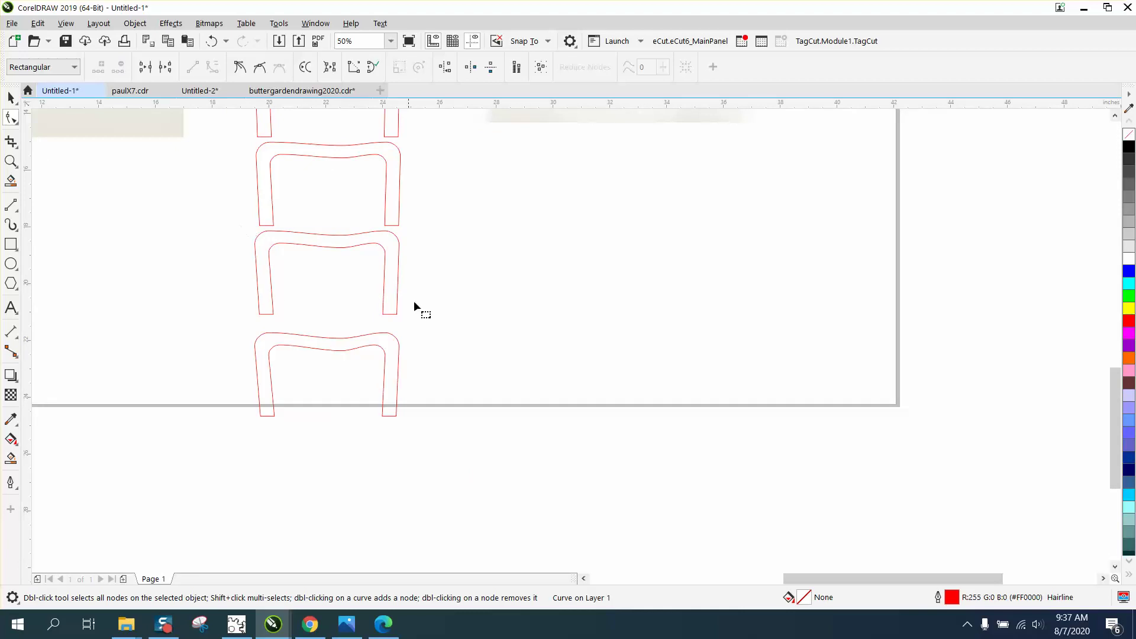
key(space)
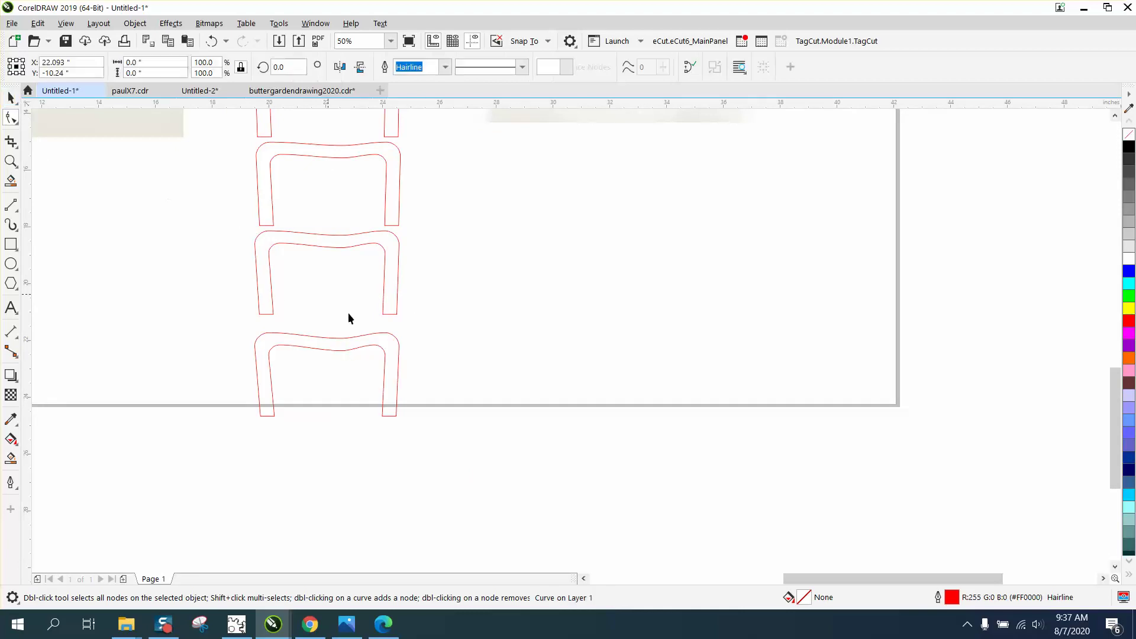
click(345, 346)
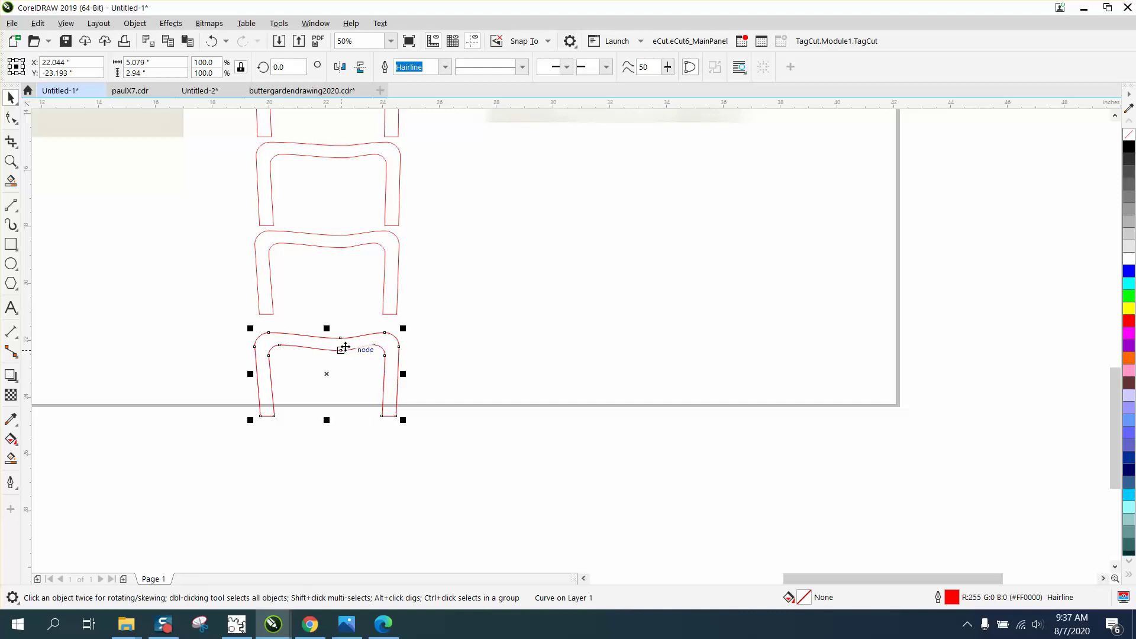
drag(325, 374, 325, 470)
click(11, 161)
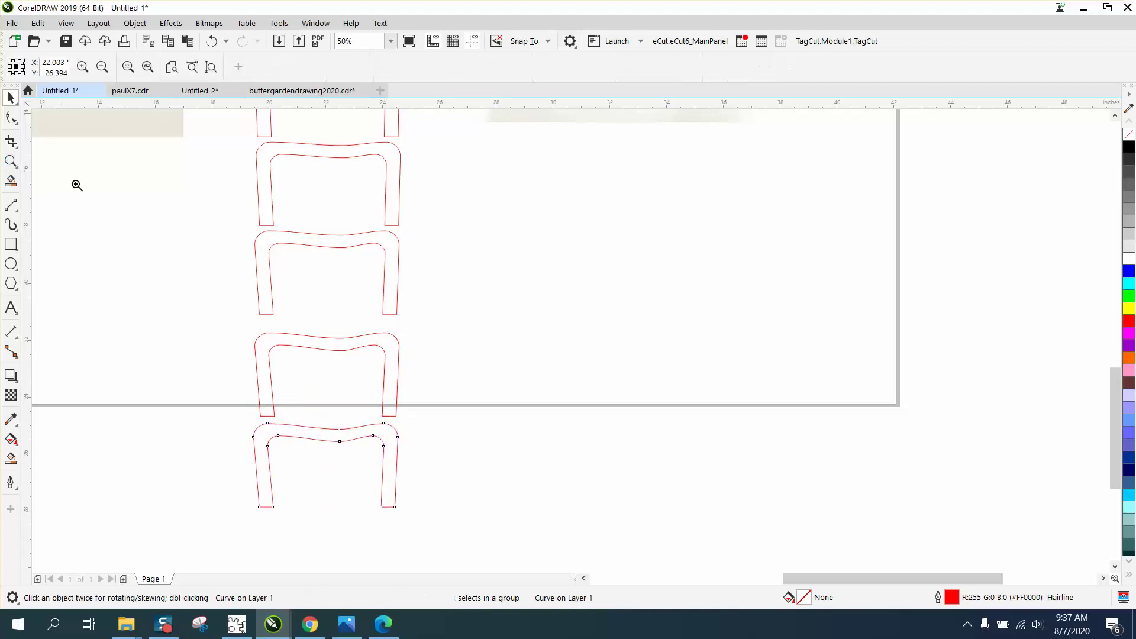
scroll(502, 383, down, 3)
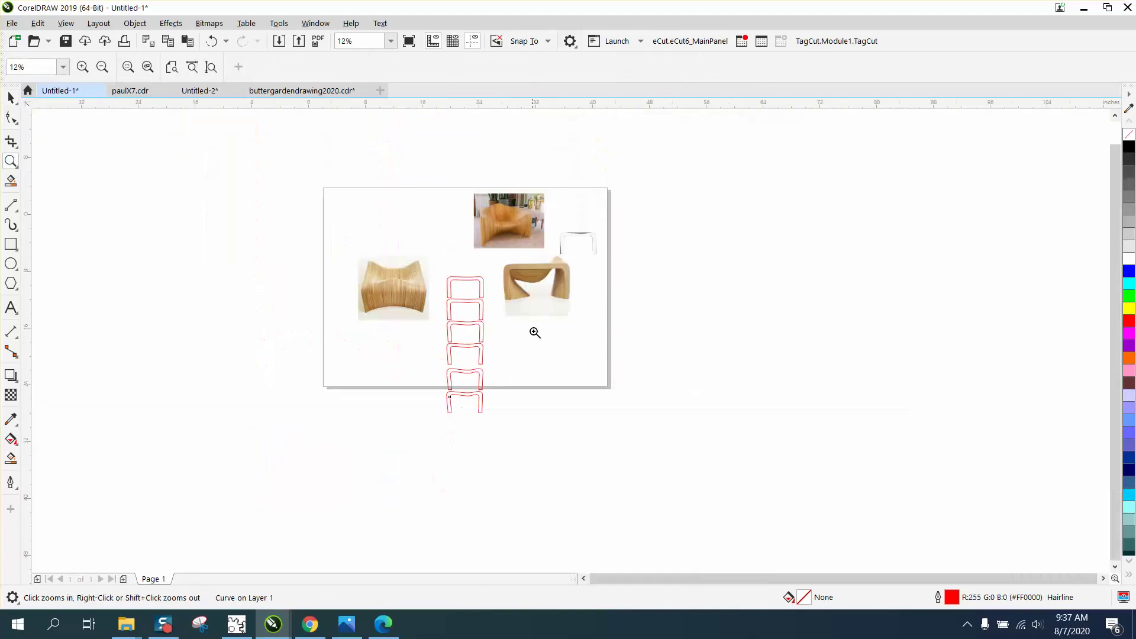
click(12, 166)
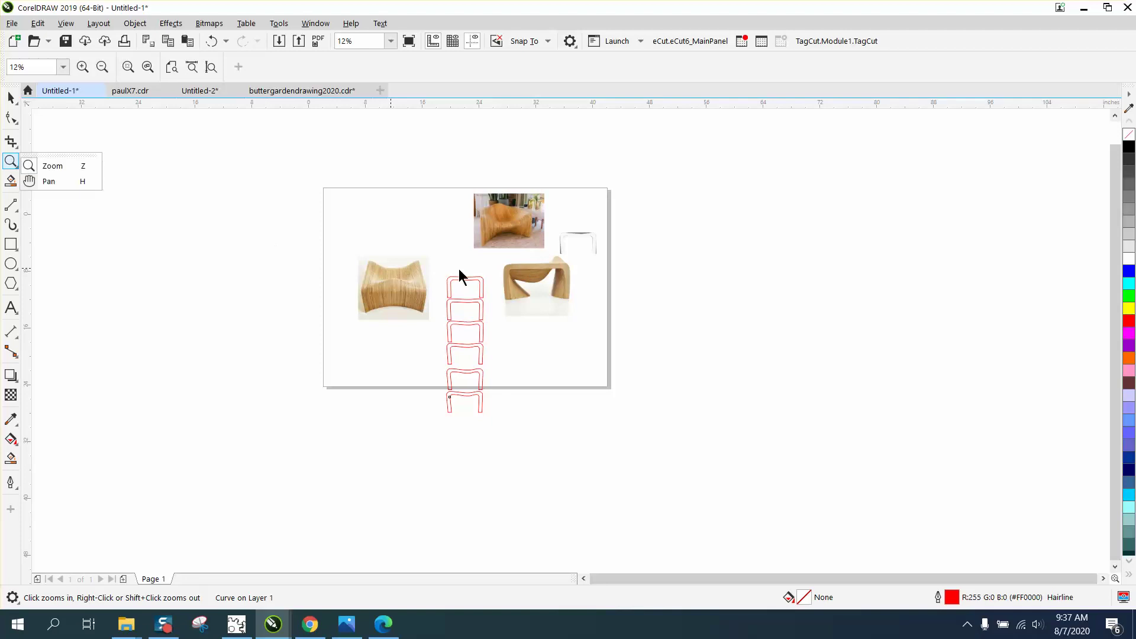
click(70, 173)
drag(485, 256, 601, 312)
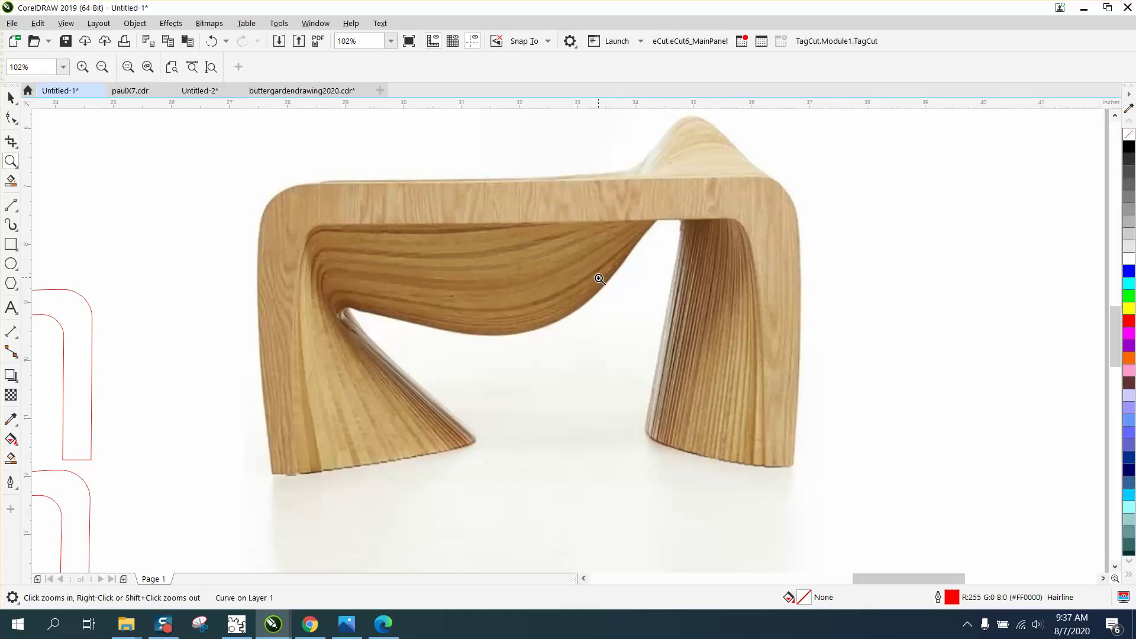
right_click(508, 223)
right_click(507, 224)
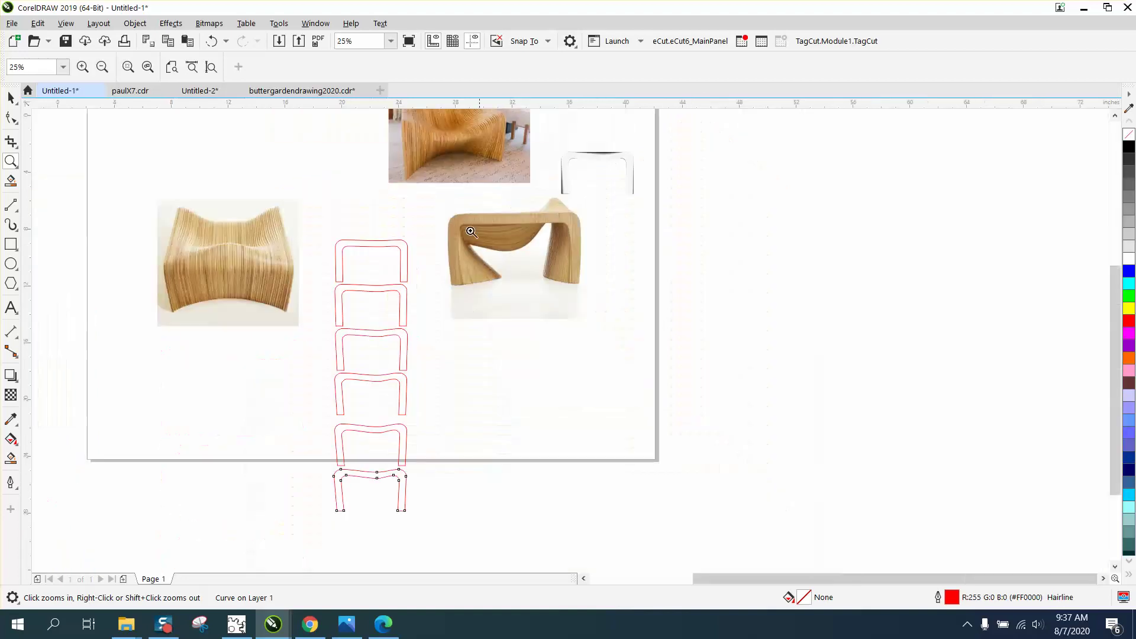
drag(140, 172, 375, 342)
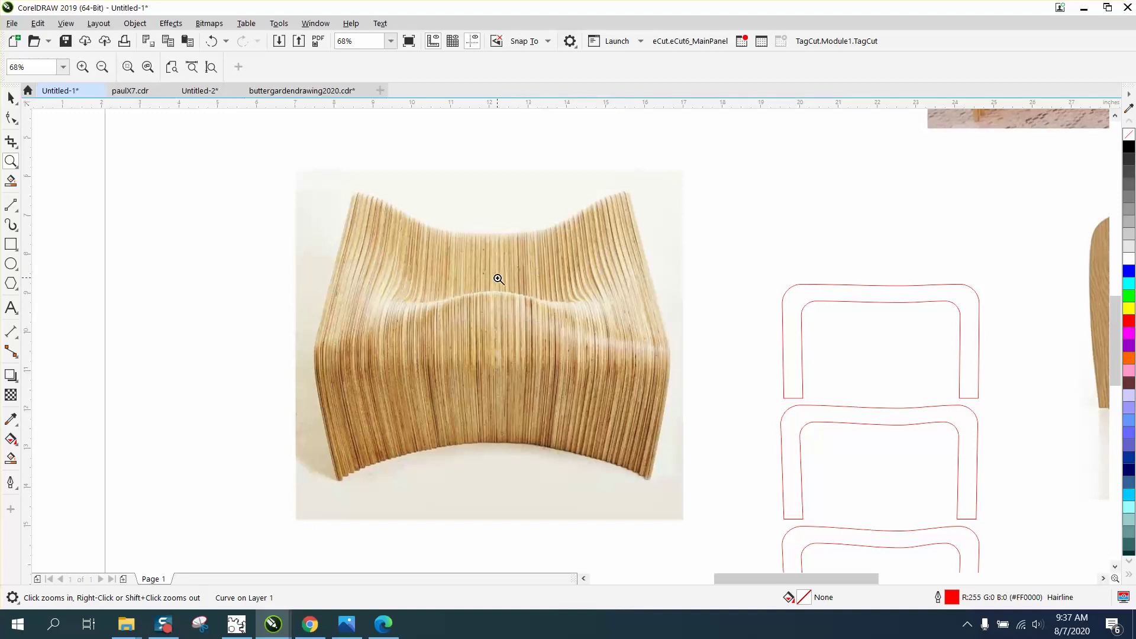
right_click(497, 279)
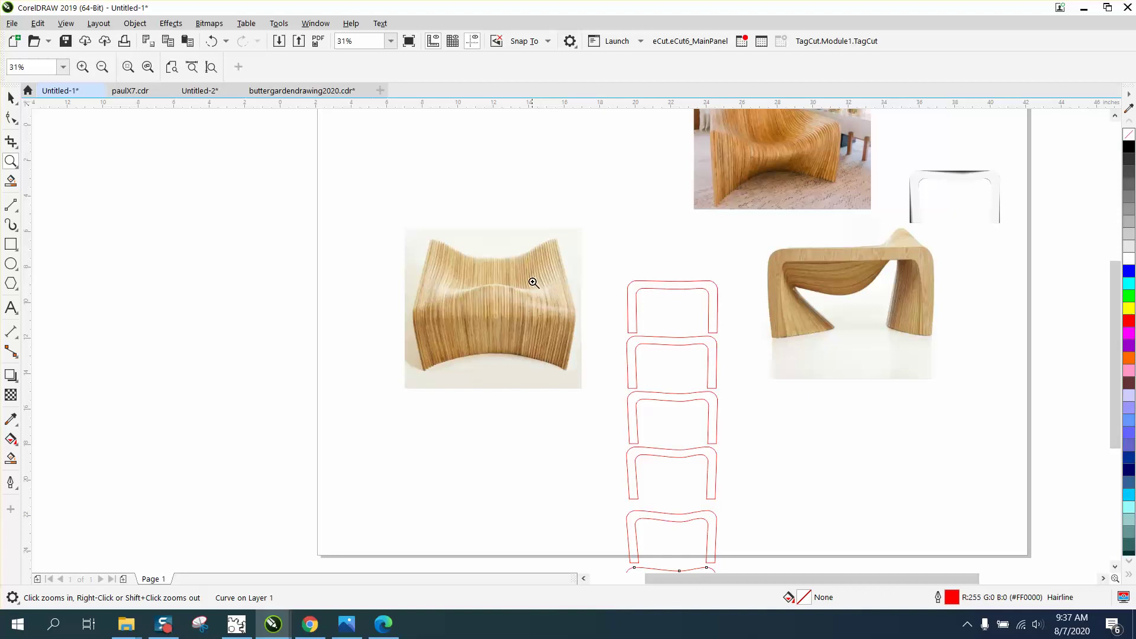
right_click(441, 275)
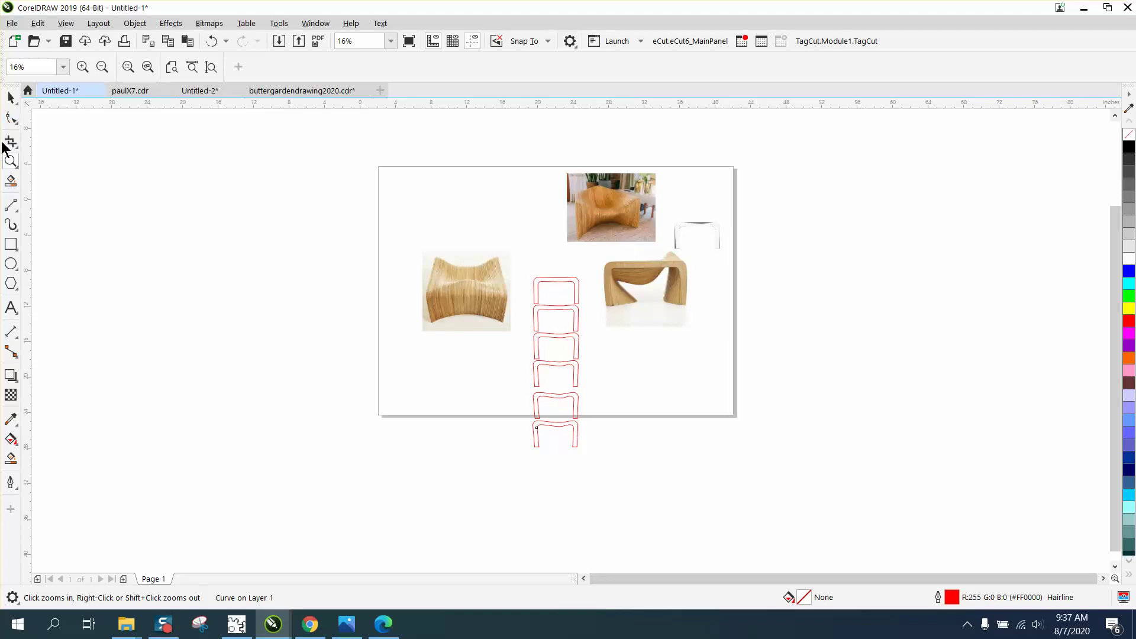
- Nudge the lowest profile's right leg foot inward and lower its top middle nodes
scroll(600, 452, up, 3)
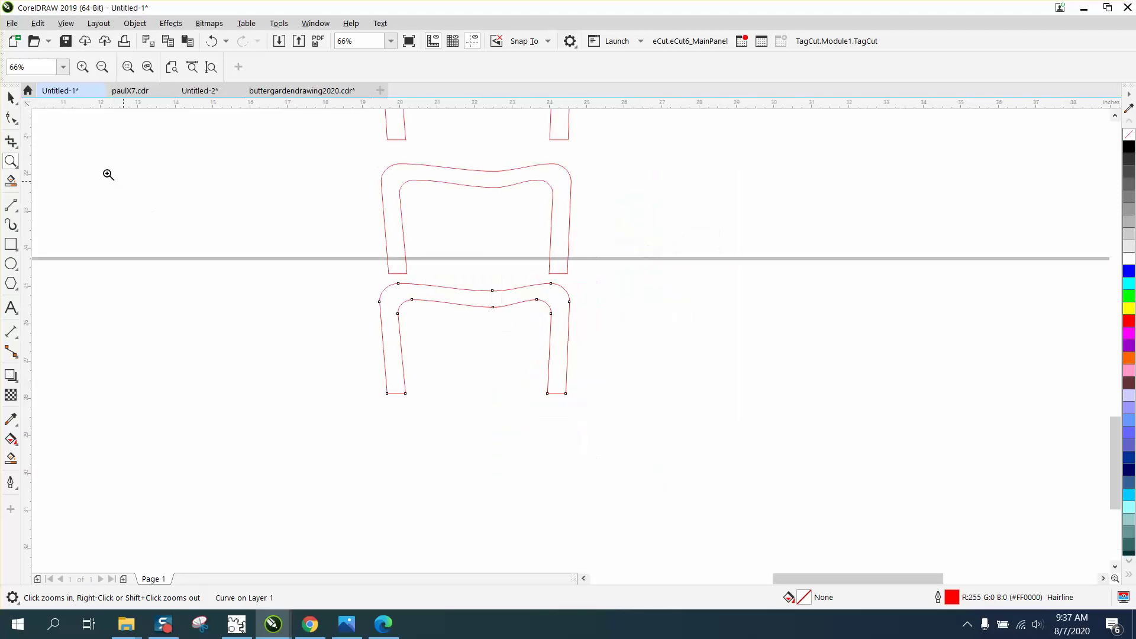
click(11, 97)
click(10, 118)
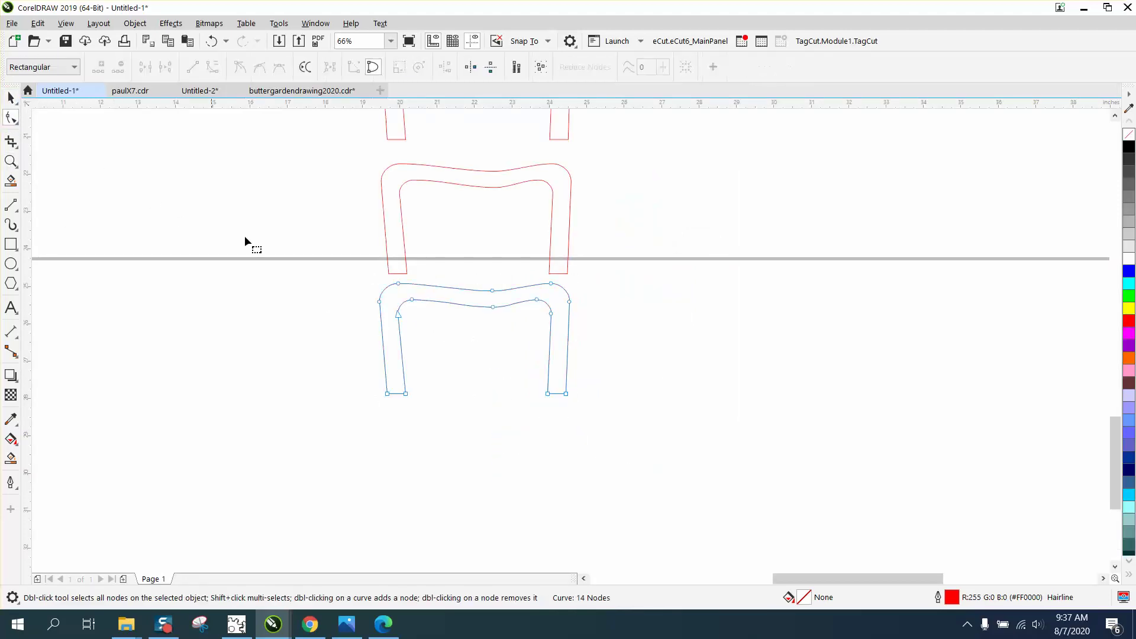
drag(499, 460, 502, 460)
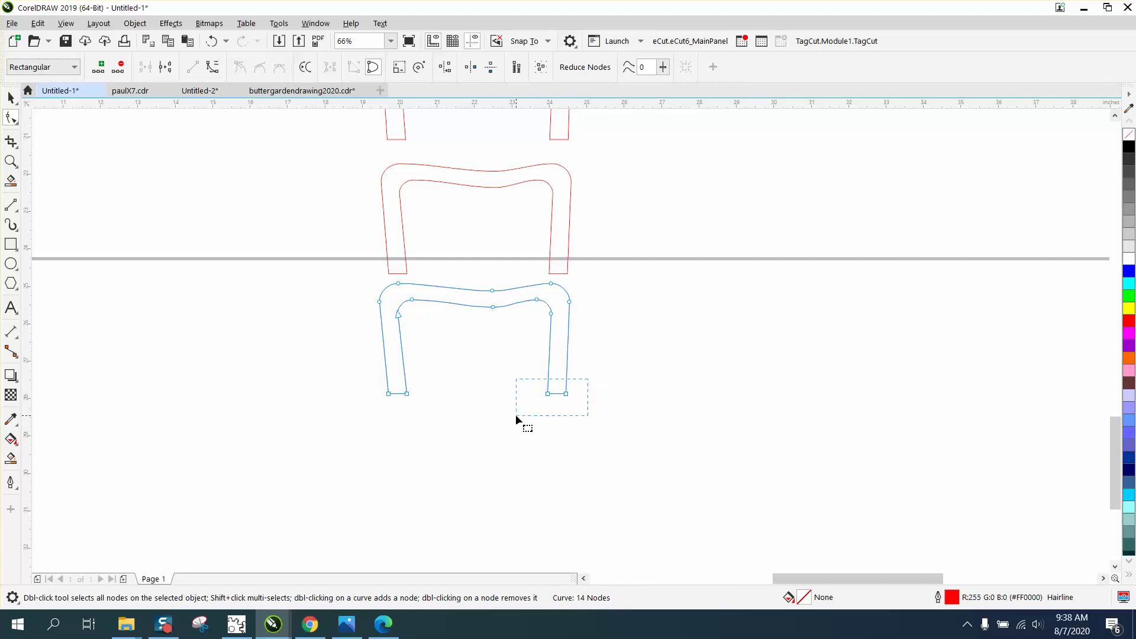
key(Left)
drag(504, 339, 506, 341)
key(Down)
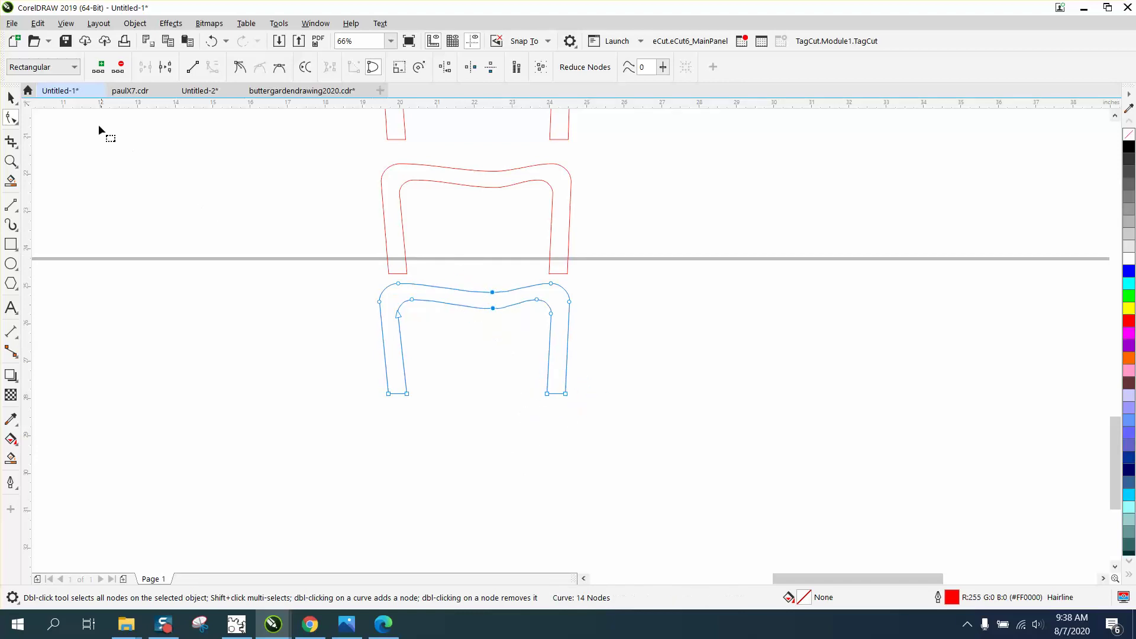
- Drag a seventh copy below it and nudge one leg's foot further inward
click(11, 98)
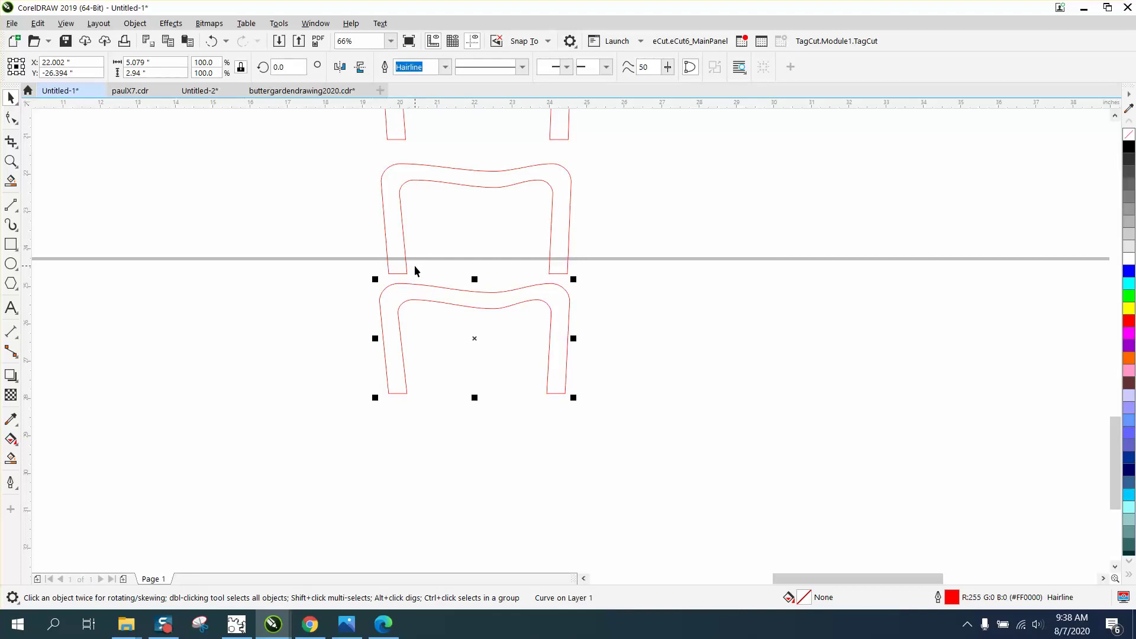
drag(477, 338, 477, 452)
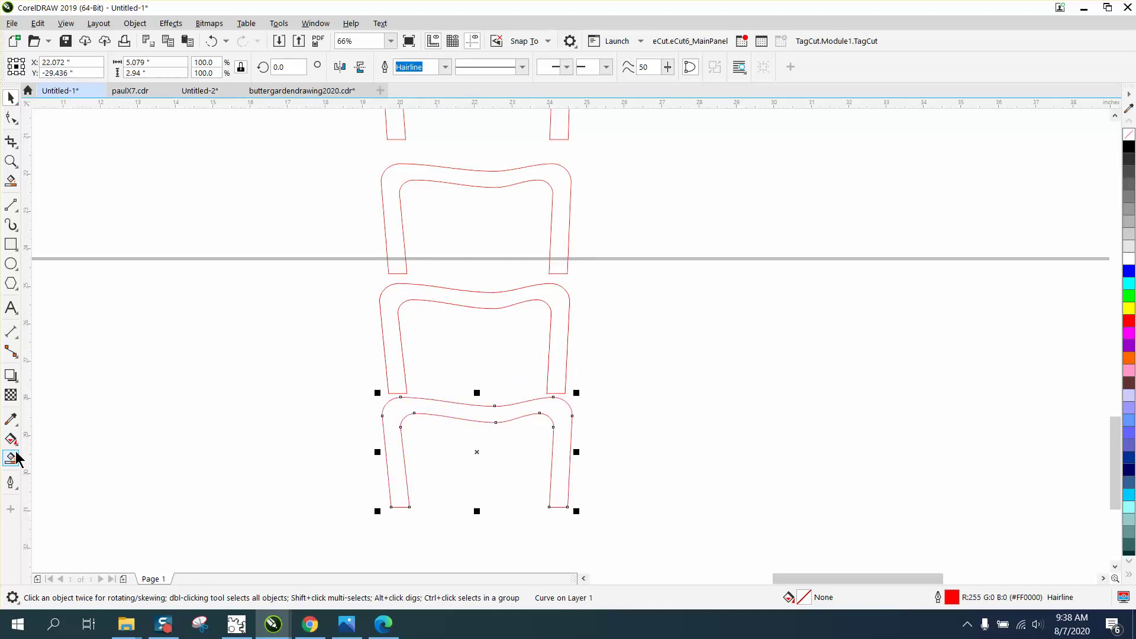
click(11, 118)
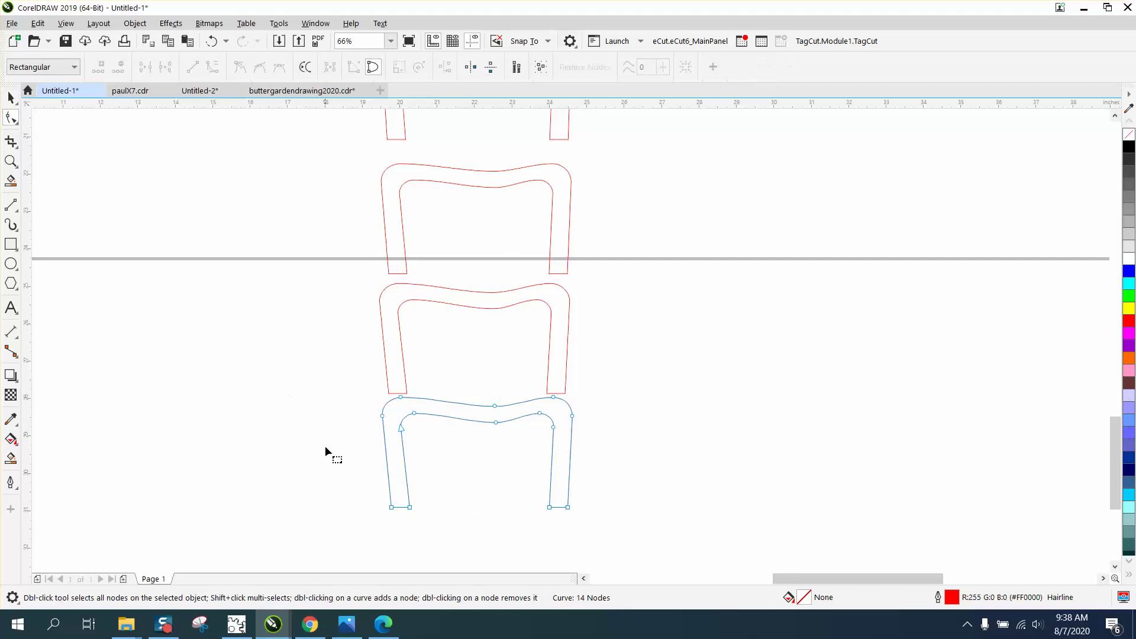
drag(438, 521, 458, 526)
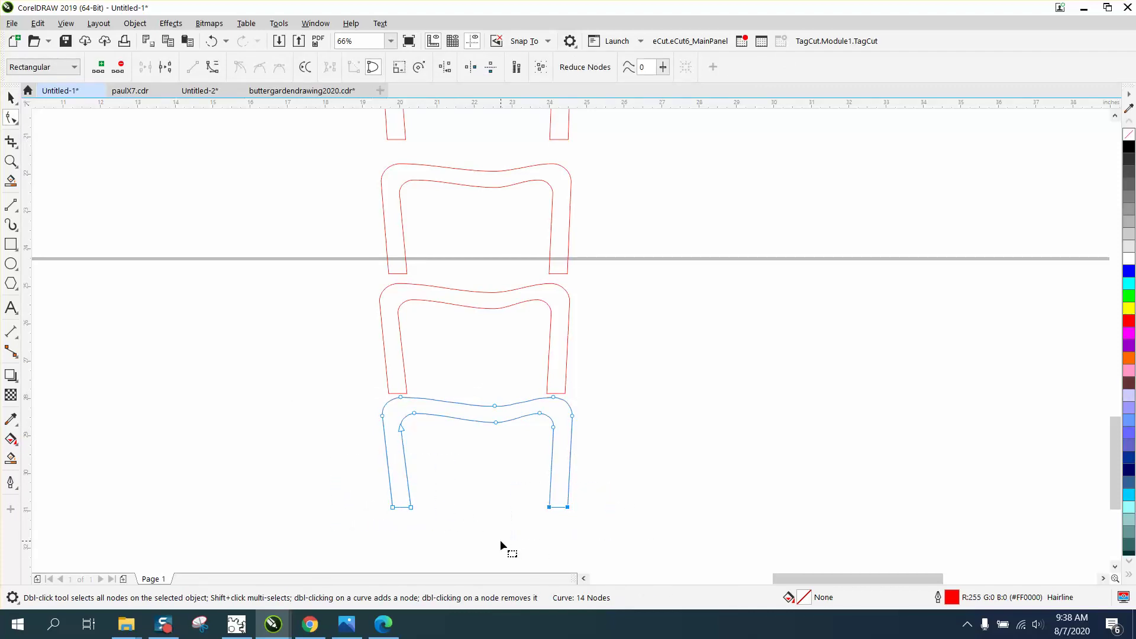
key(ctrl+Left)
drag(520, 450, 521, 452)
scroll(580, 489, down, 3)
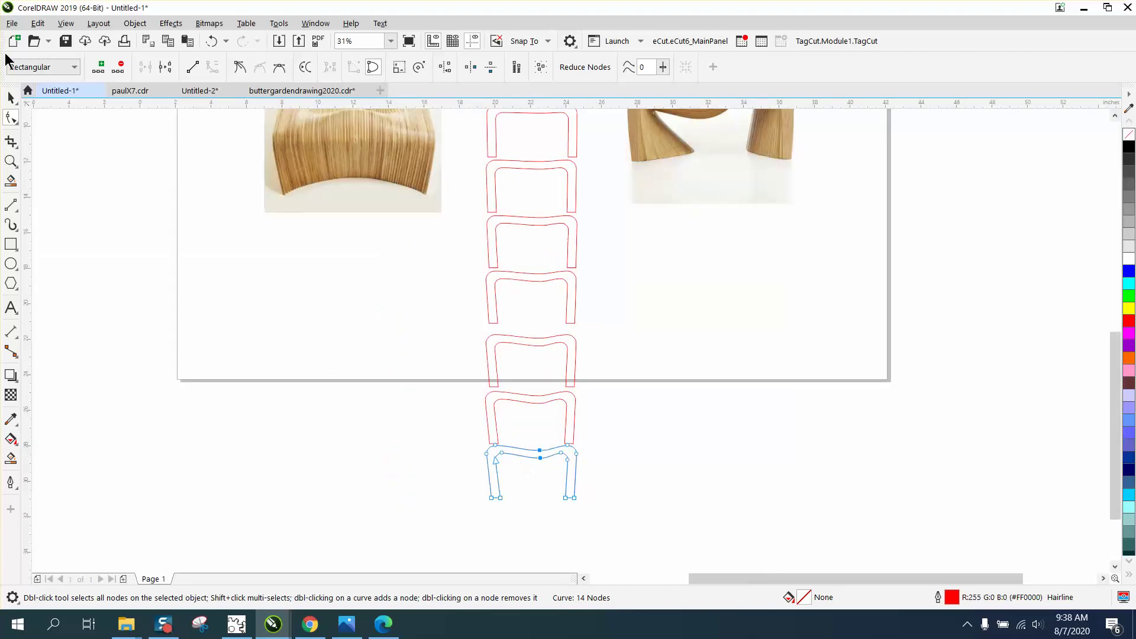
click(11, 97)
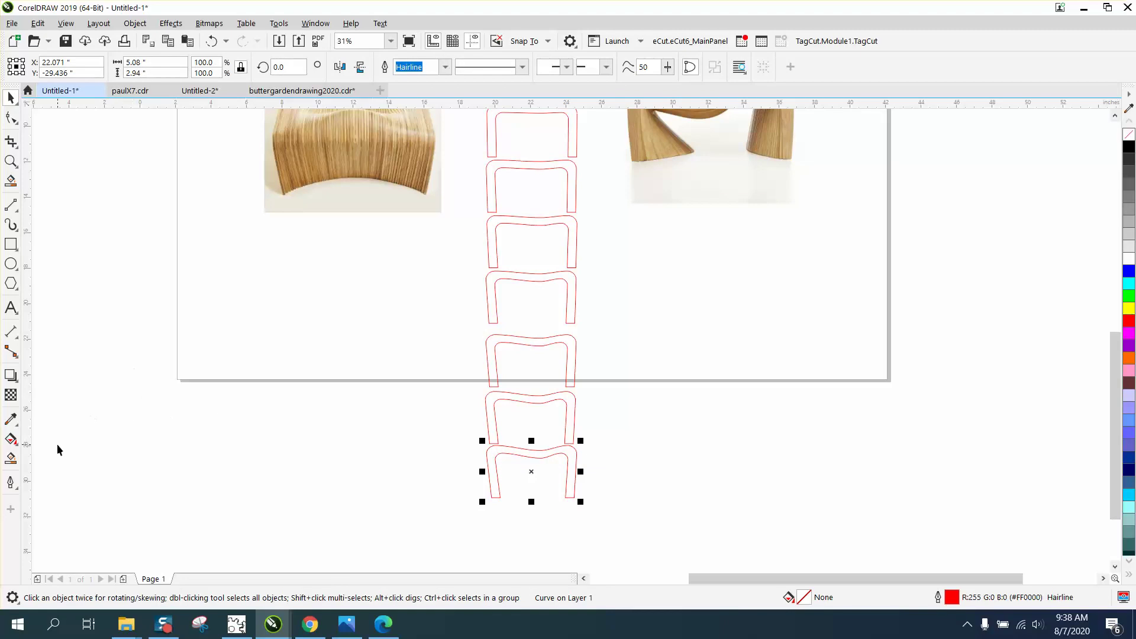
click(11, 458)
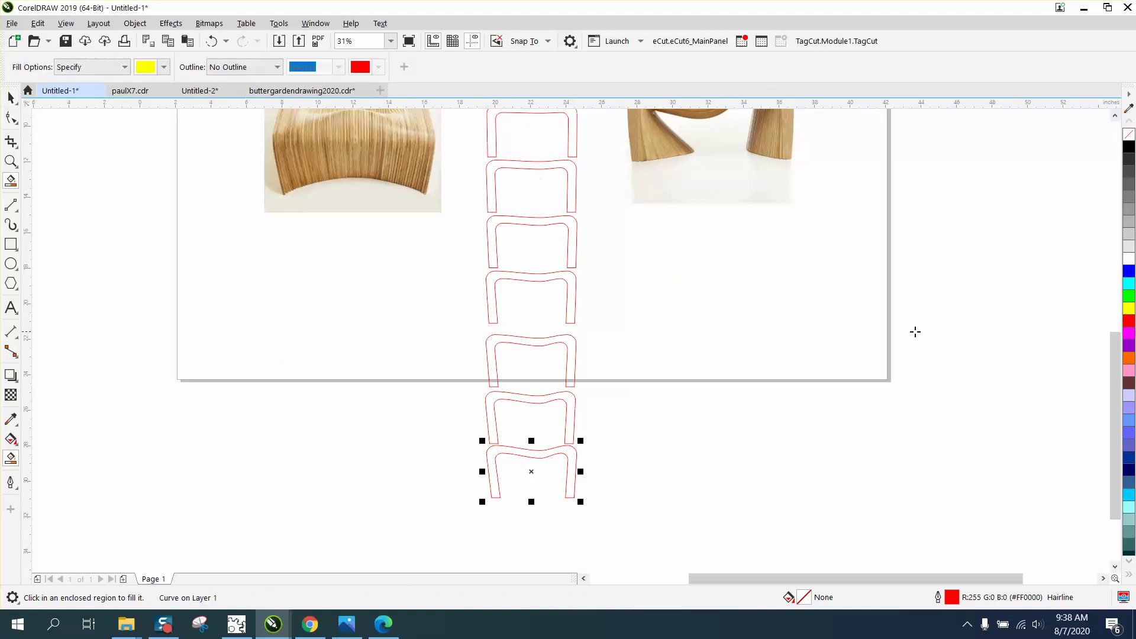
- Smart Fill the second, third and fourth bench outlines with cyan, green and lavender
scroll(822, 252, up, 2)
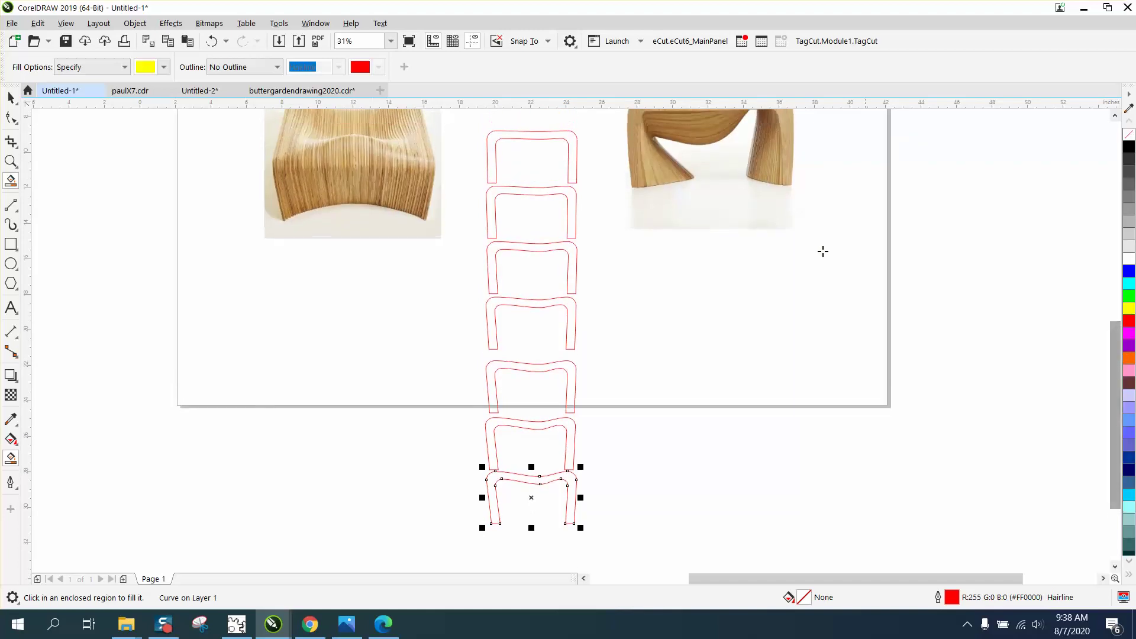
click(163, 68)
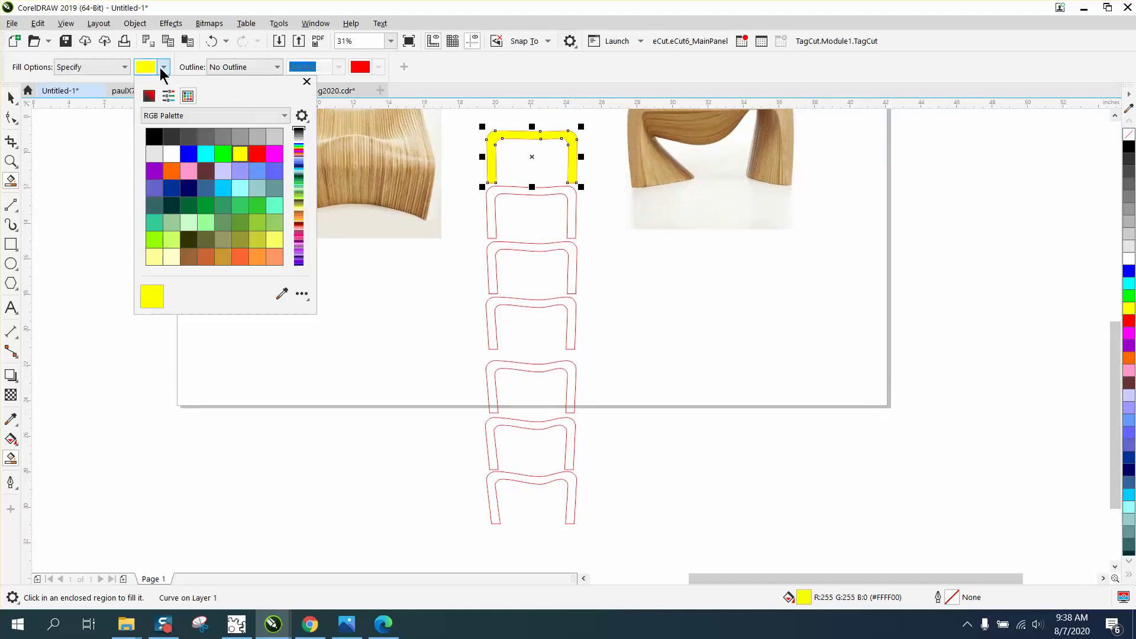
click(205, 154)
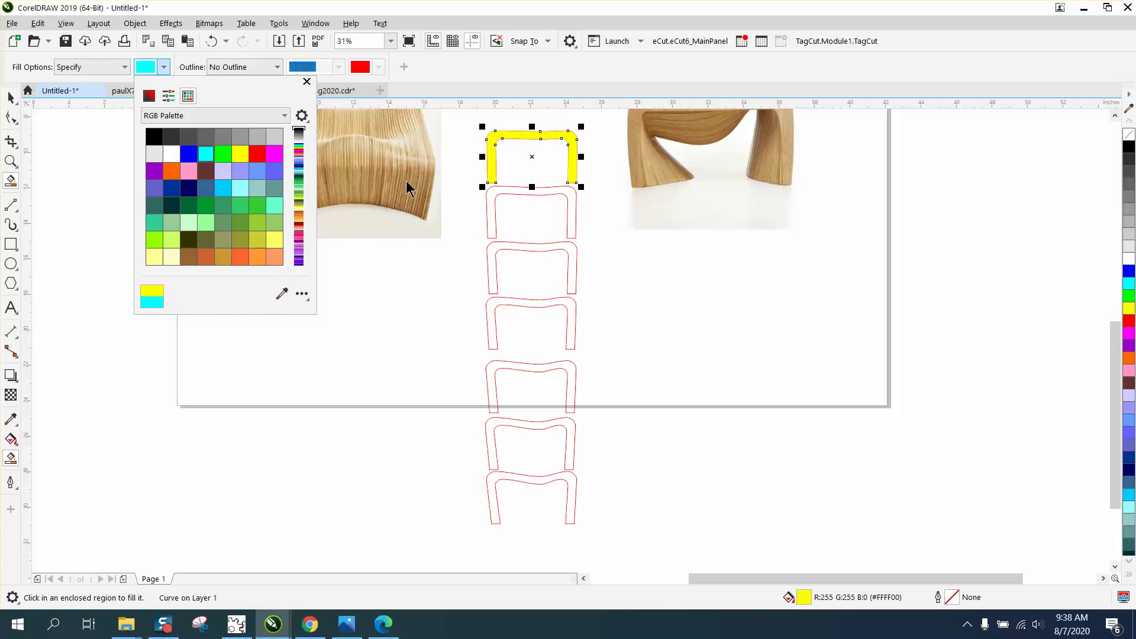
click(570, 207)
click(570, 203)
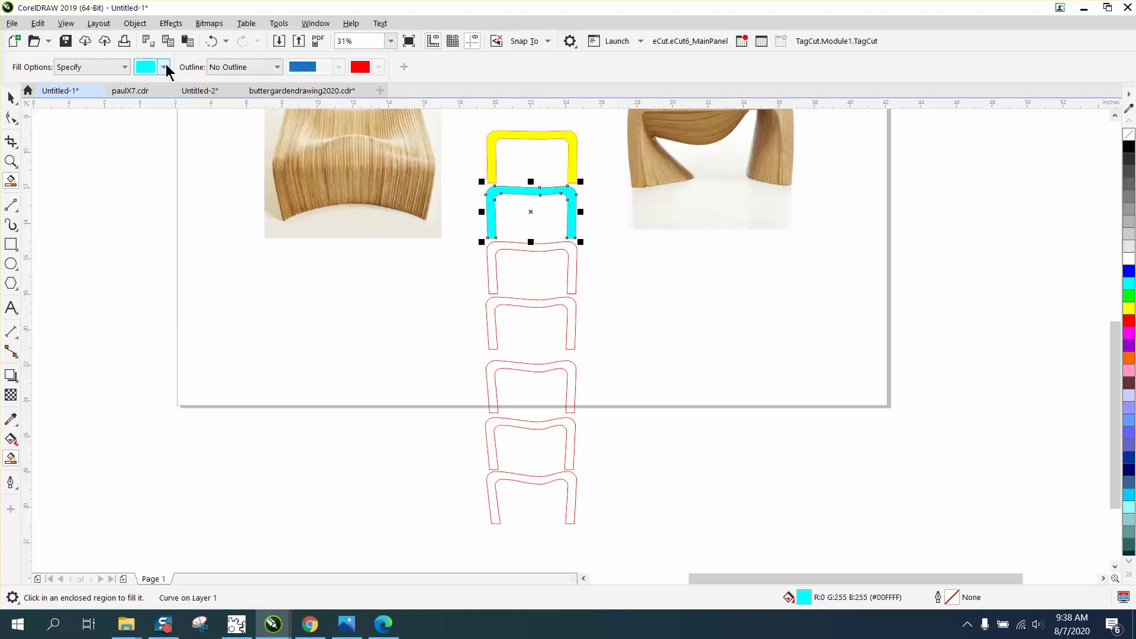
click(166, 67)
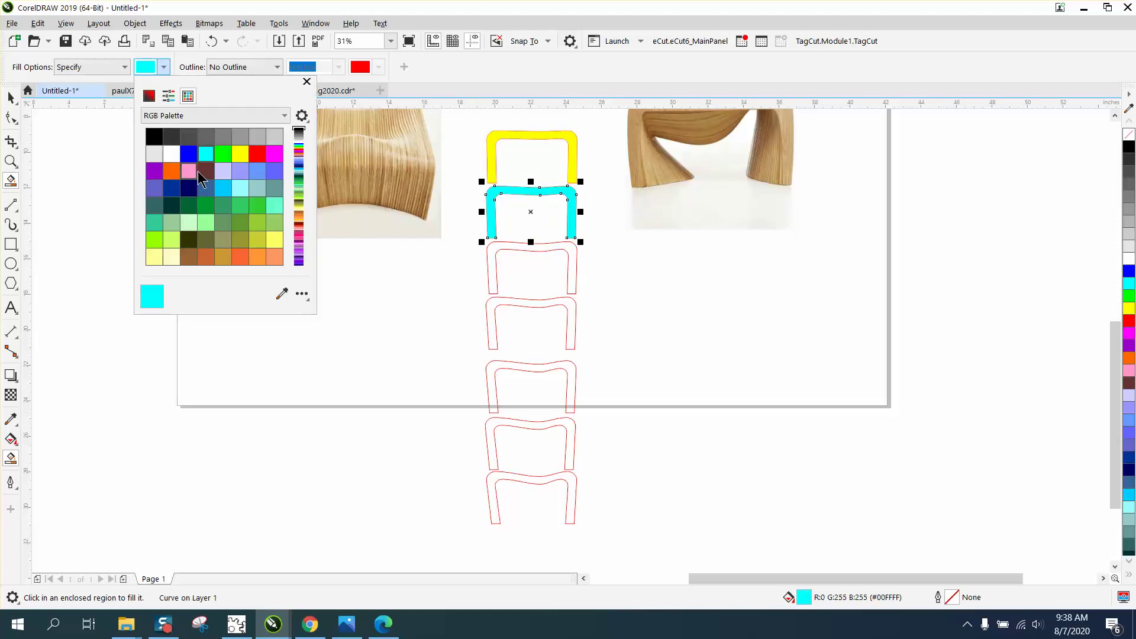
click(222, 154)
click(567, 259)
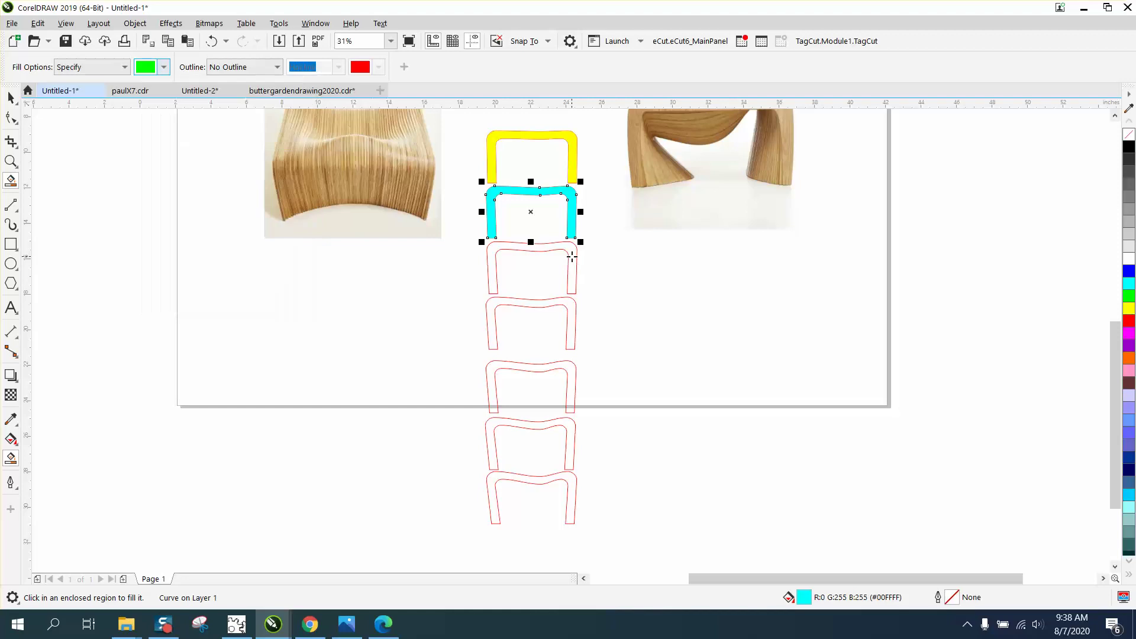
click(571, 256)
click(166, 67)
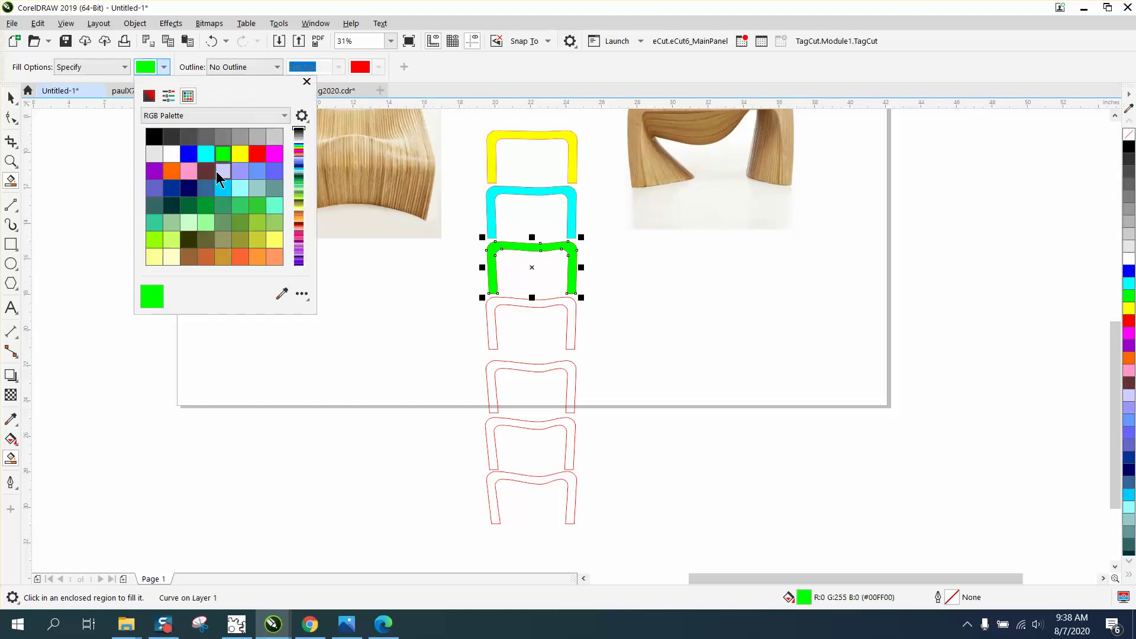
click(241, 175)
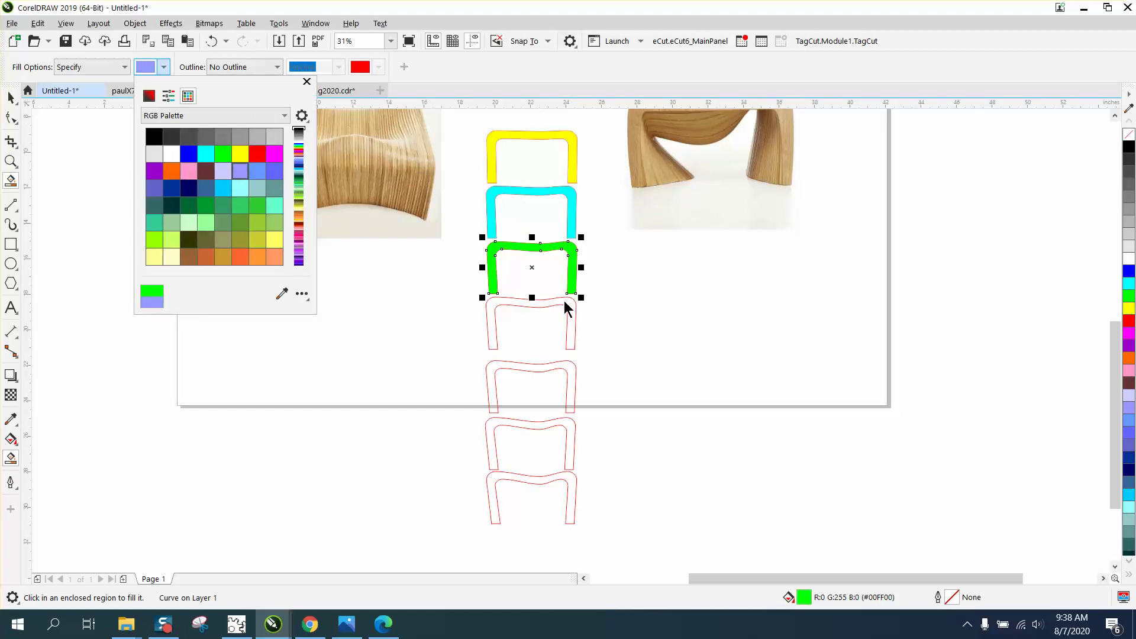
click(569, 305)
click(574, 306)
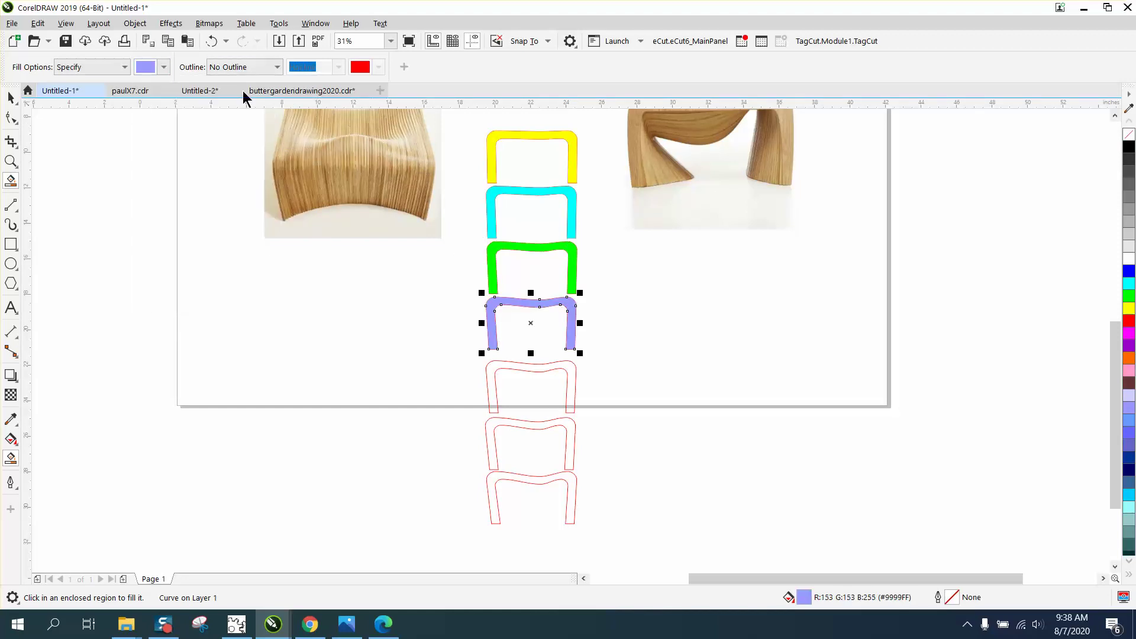
- Smart Fill the fifth, sixth and bottom outlines with purple, periwinkle and orange
click(164, 67)
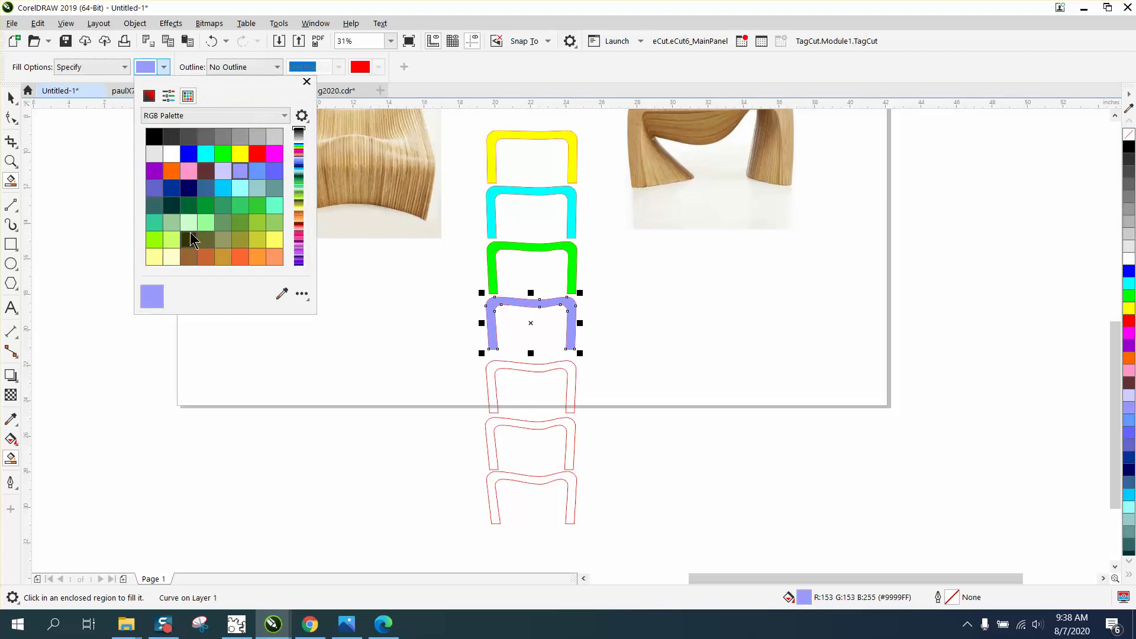
click(154, 171)
click(573, 381)
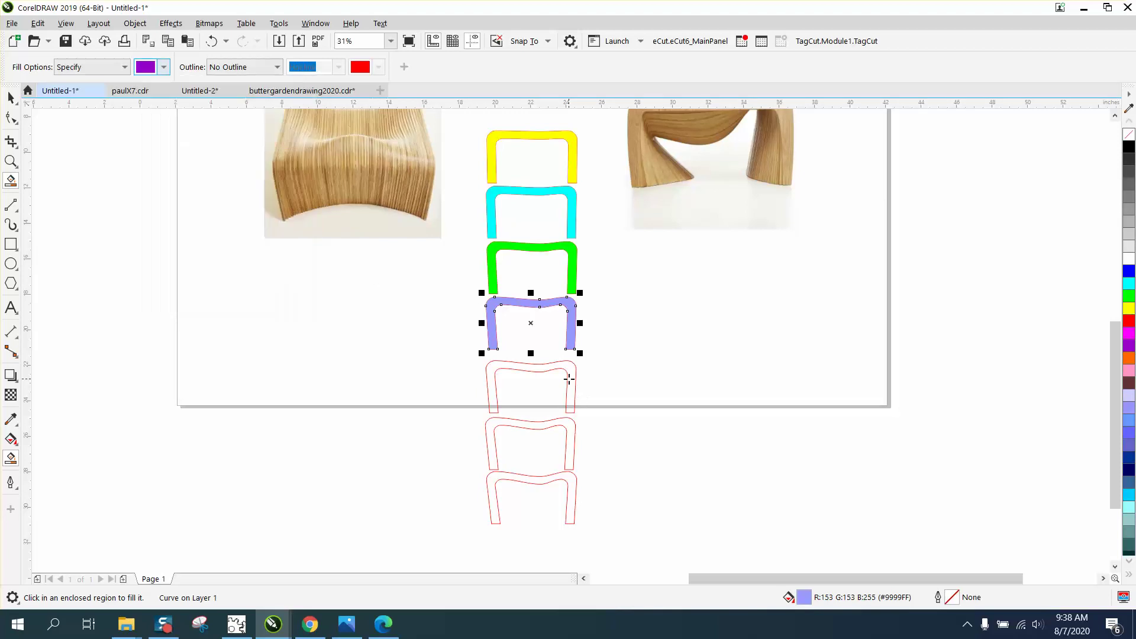
click(568, 376)
click(164, 69)
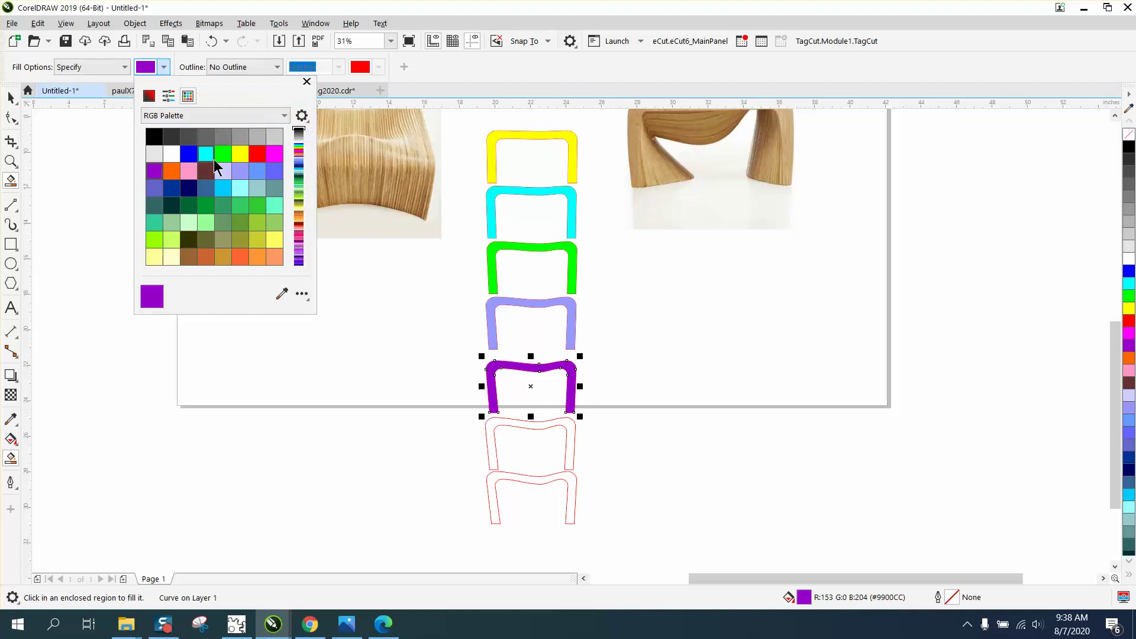
click(274, 173)
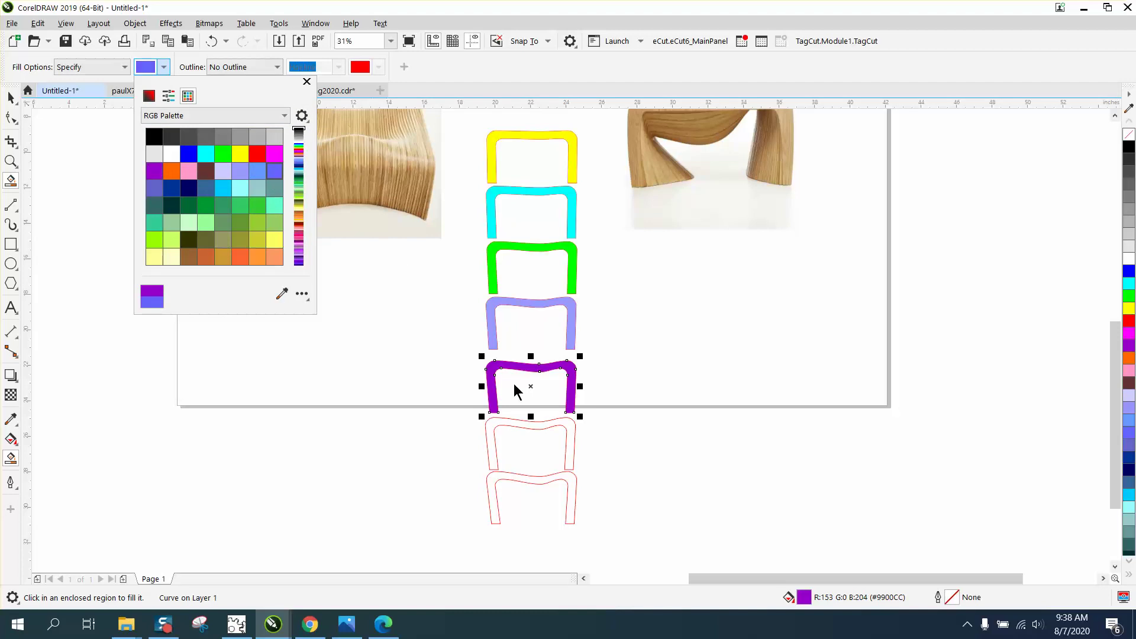
click(570, 427)
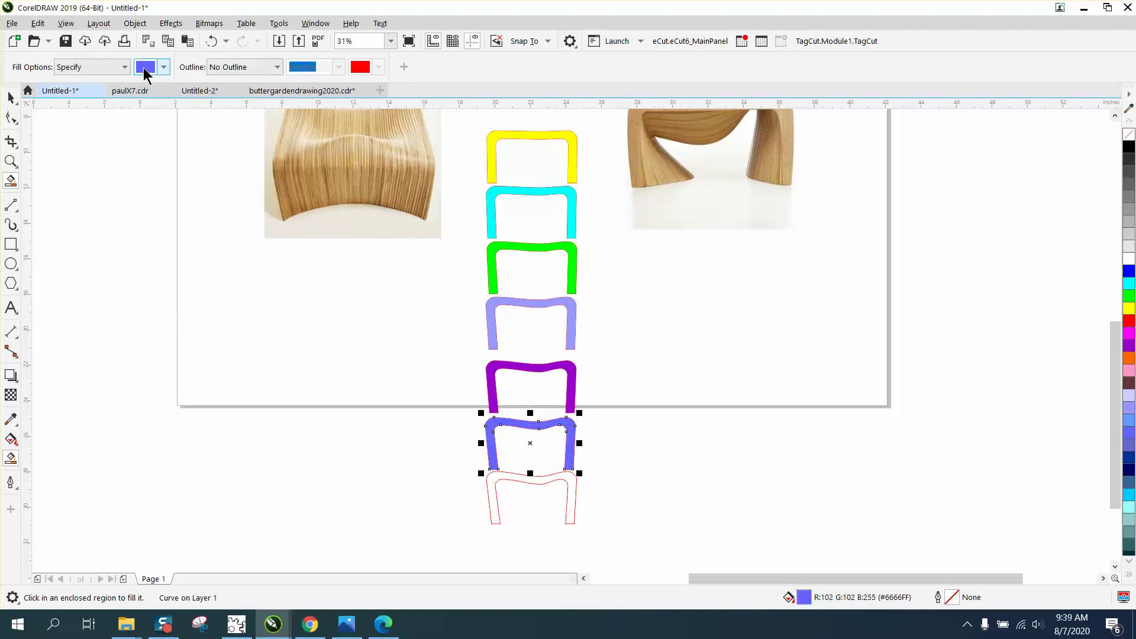
click(125, 67)
click(164, 74)
click(164, 68)
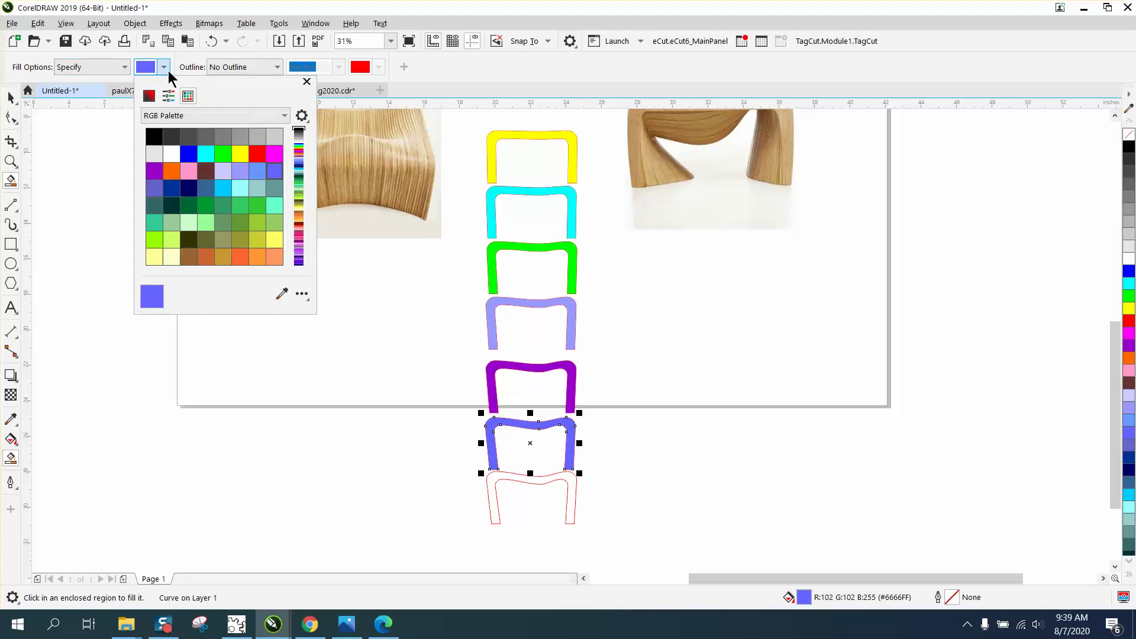
click(171, 171)
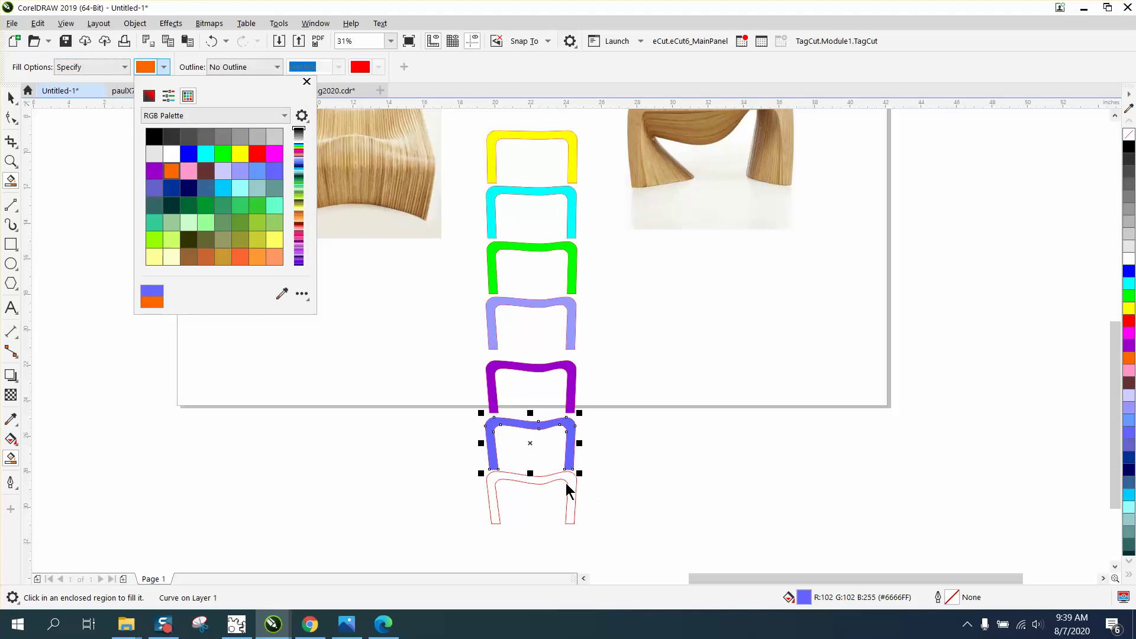
click(573, 490)
click(11, 98)
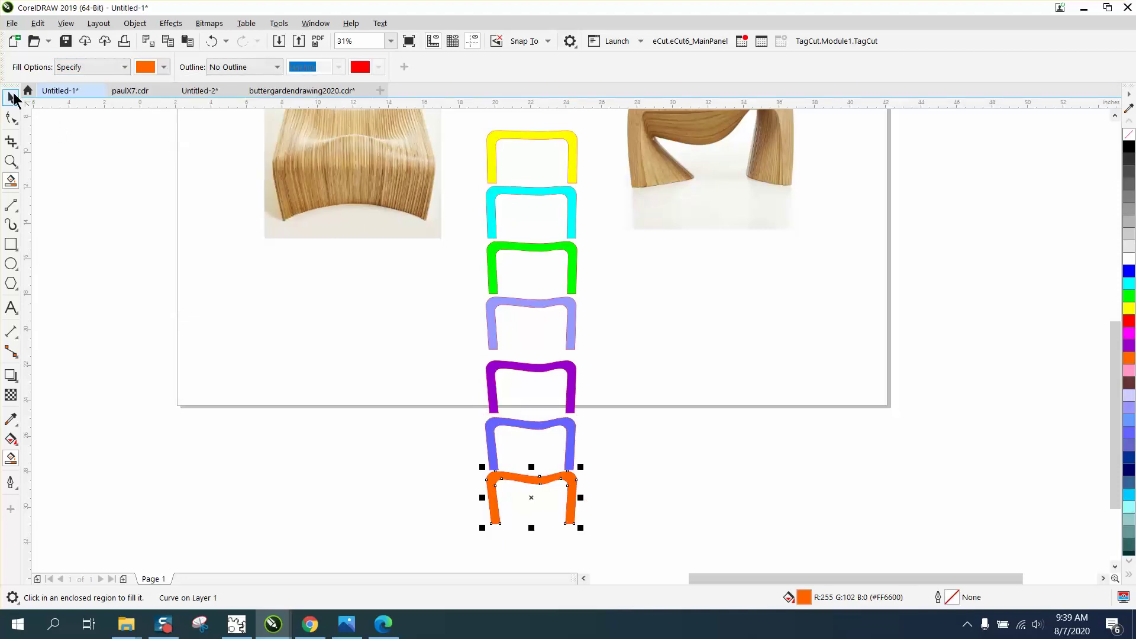
scroll(479, 208, down, 2)
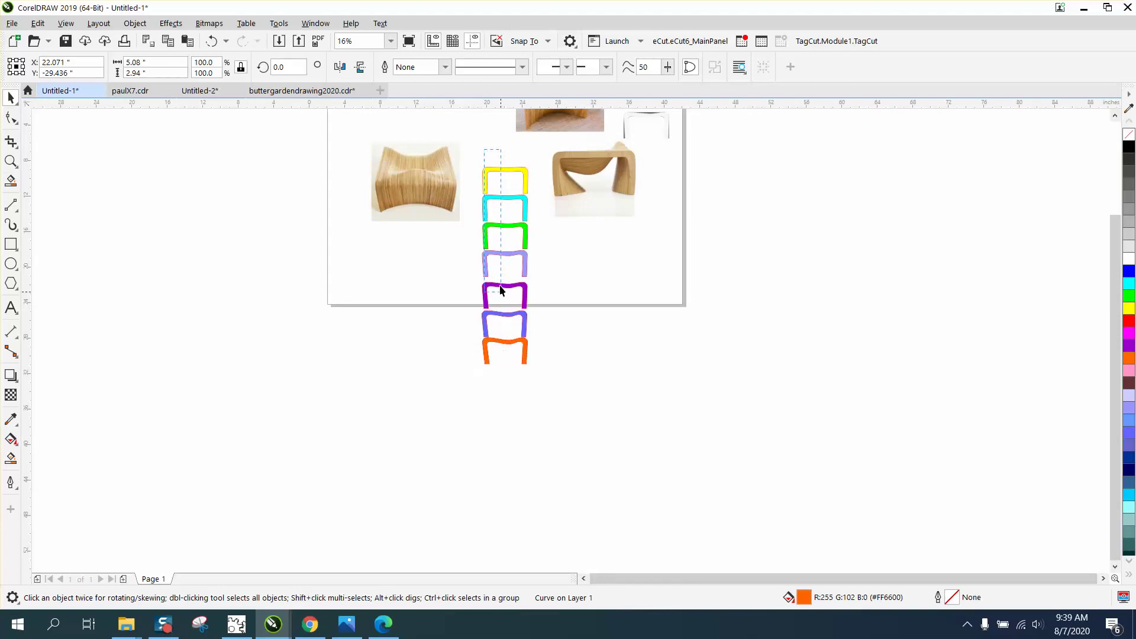
click(475, 157)
drag(615, 423, 620, 425)
key(t)
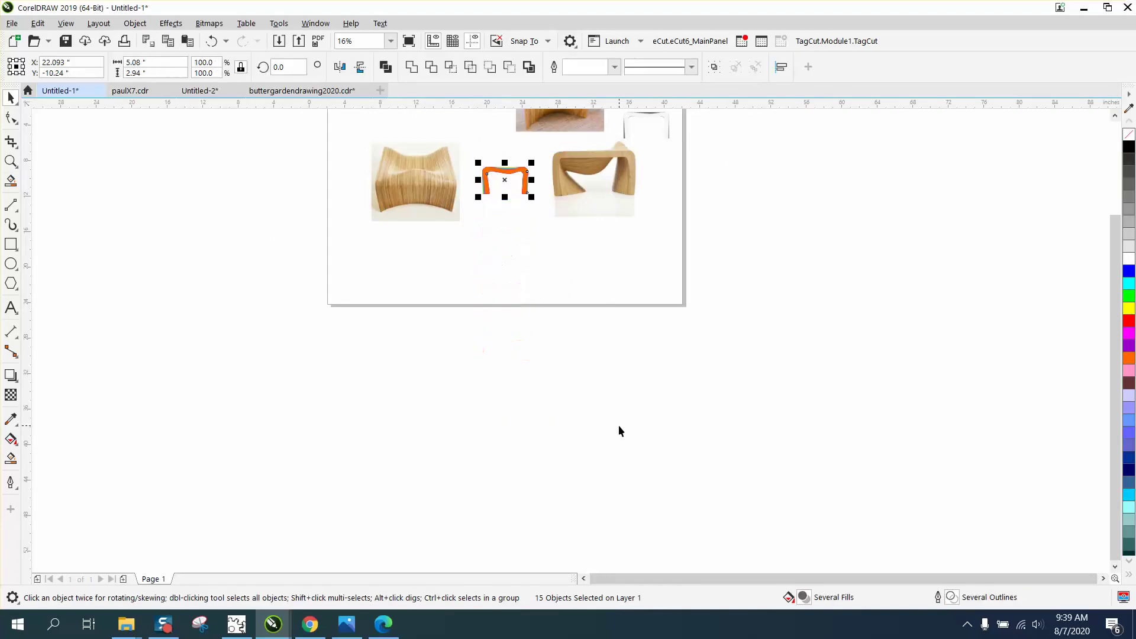
click(11, 161)
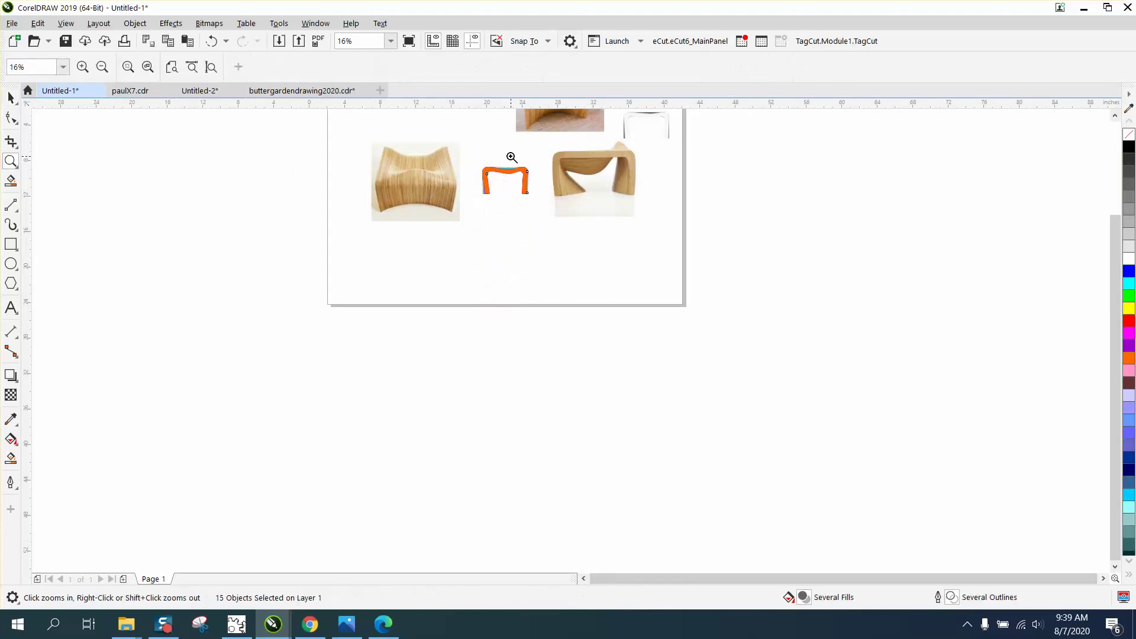
drag(484, 155, 592, 218)
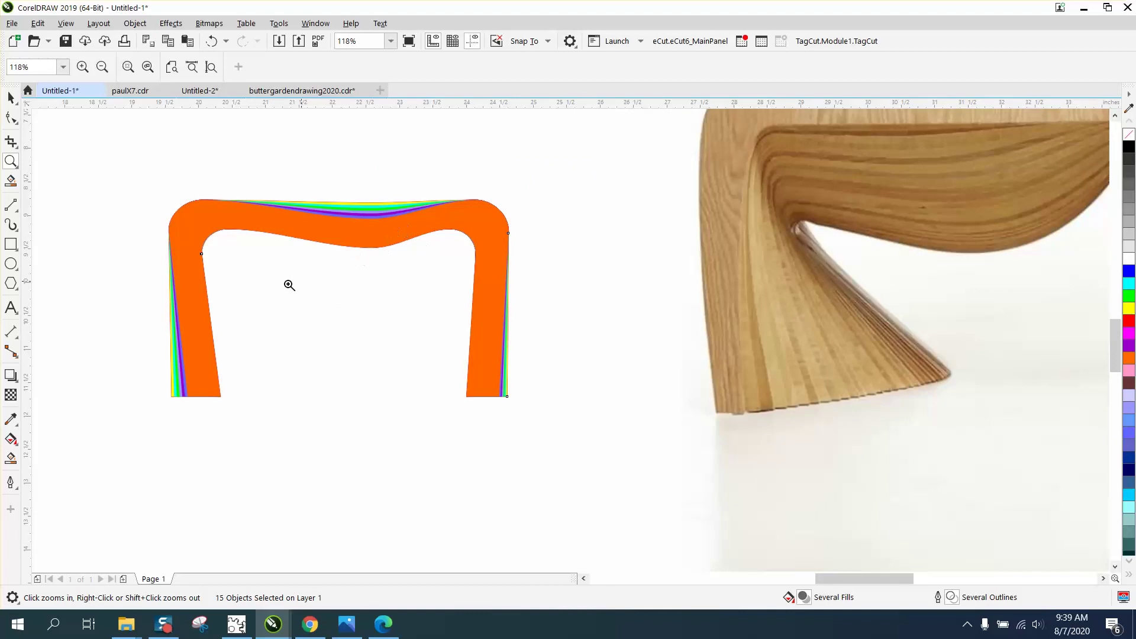
drag(278, 173, 506, 286)
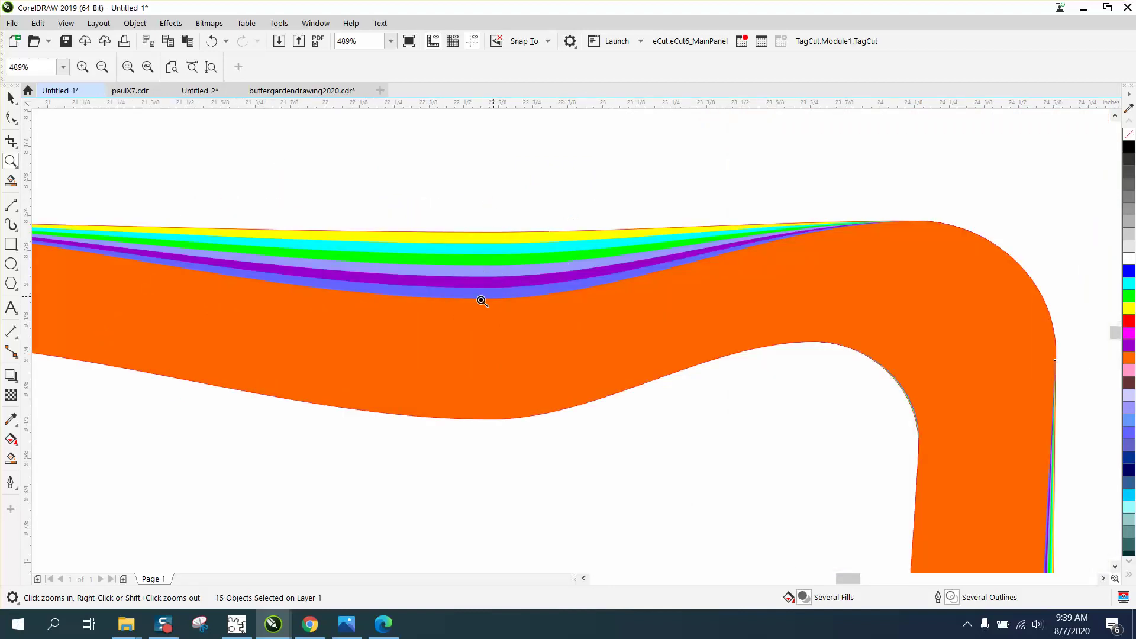
right_click(584, 254)
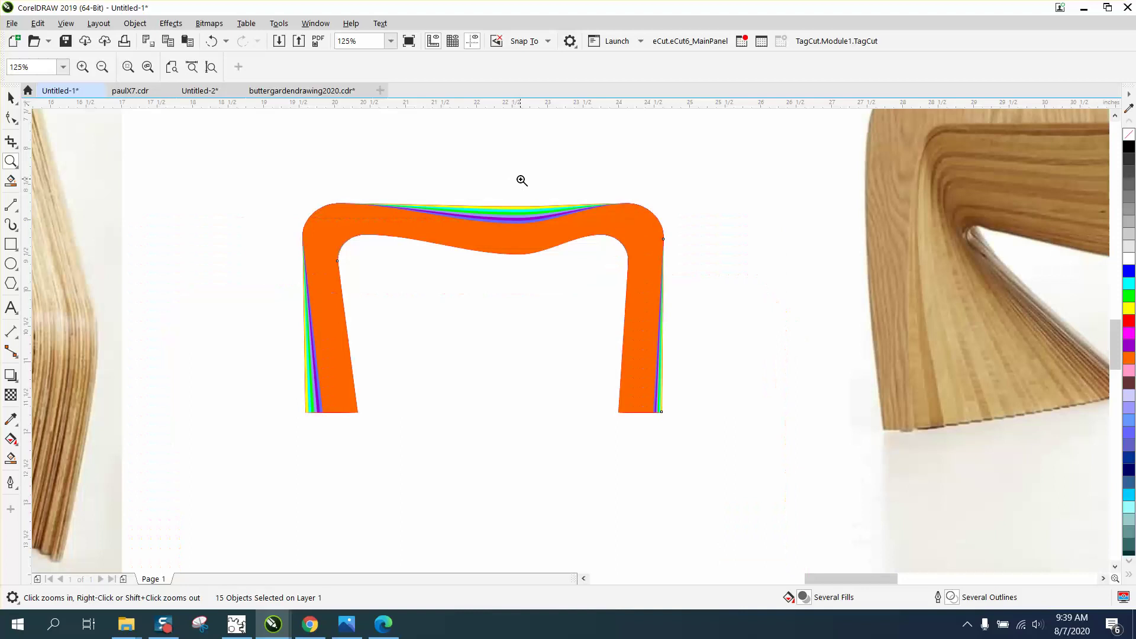
scroll(522, 178, down, 1)
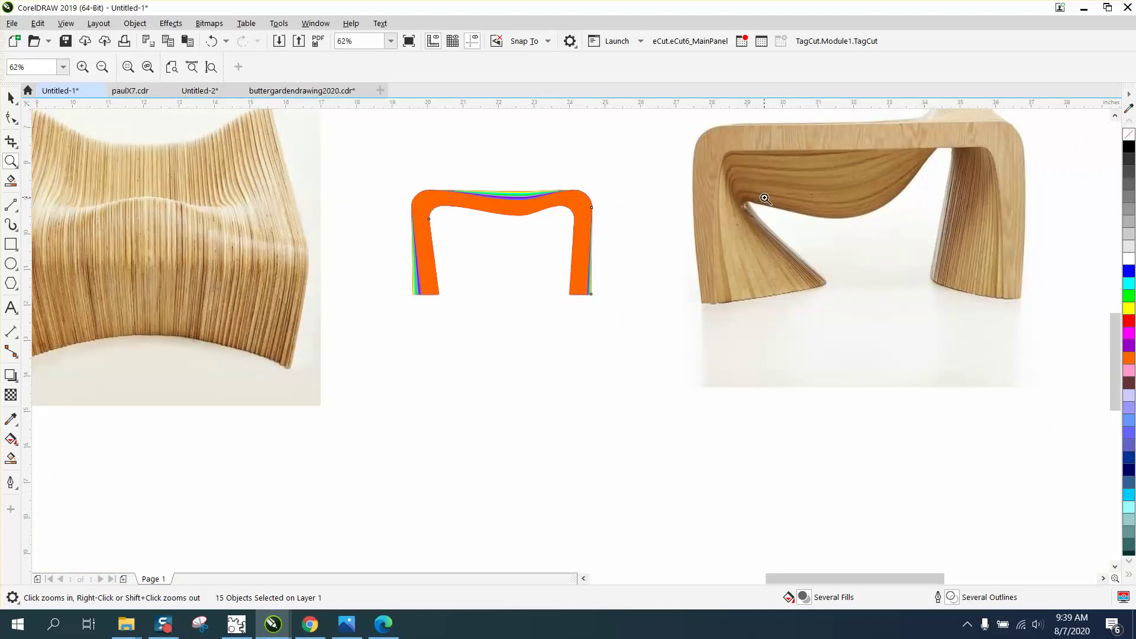
scroll(715, 202, down, 1)
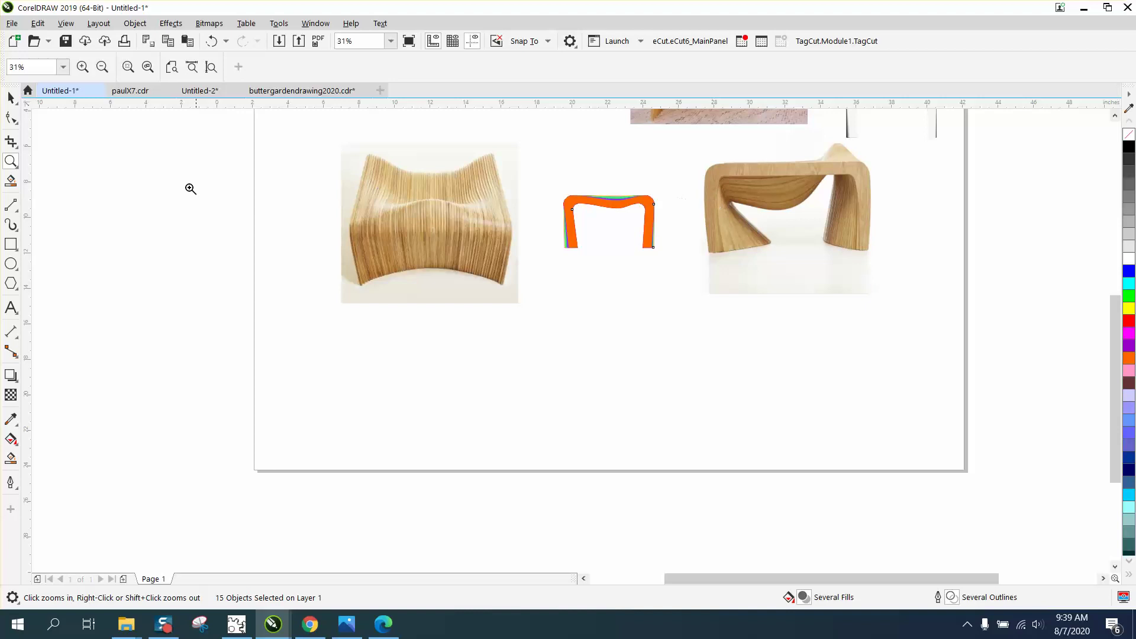
key(space)
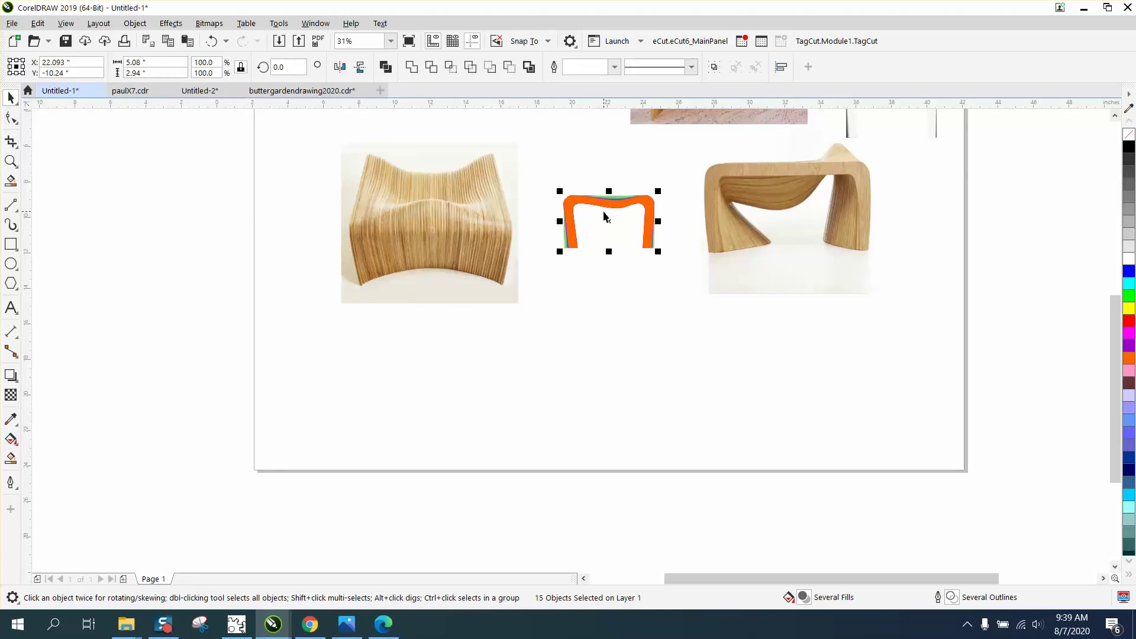
click(212, 41)
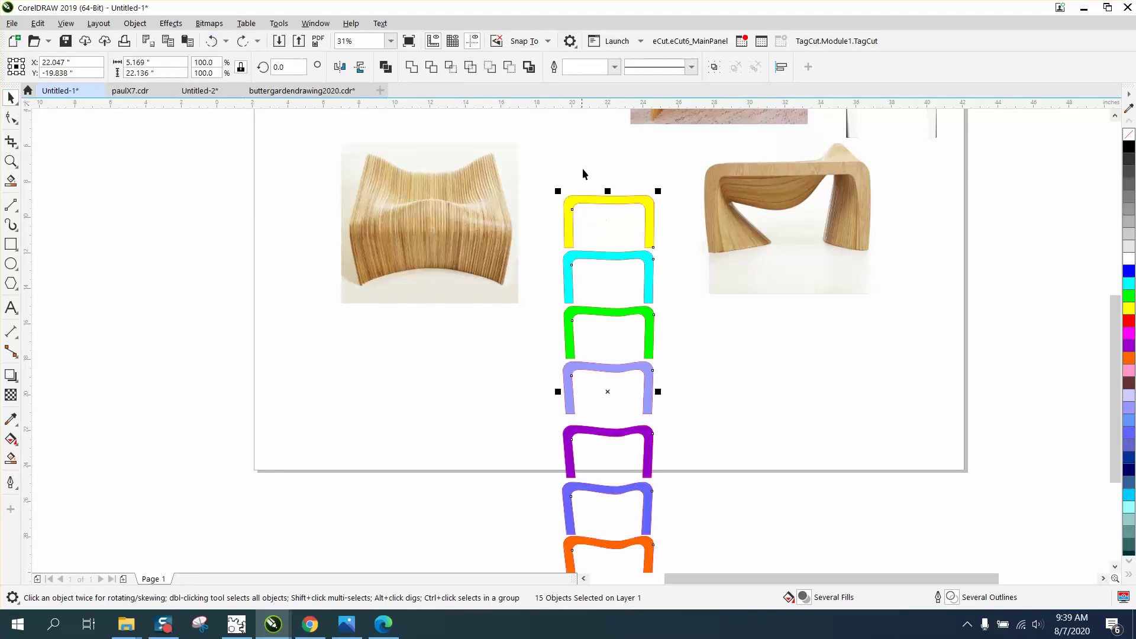
- Move the yellow bracket to the page's top-left corner
click(617, 201)
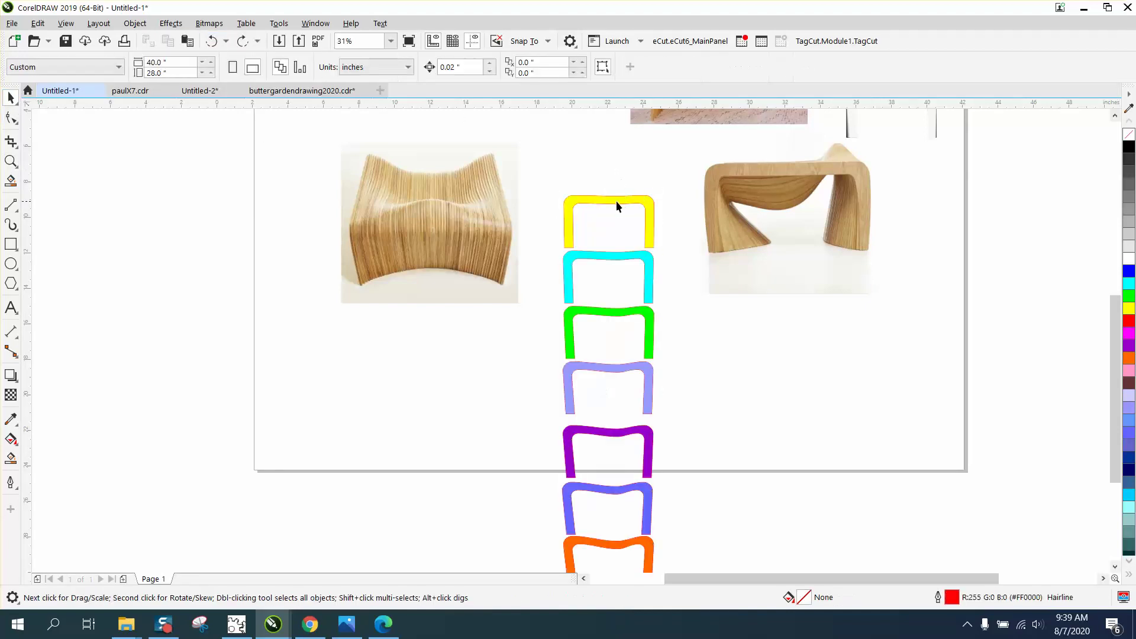
scroll(636, 210, down, 2)
drag(636, 210, 599, 220)
click(11, 161)
right_click(471, 167)
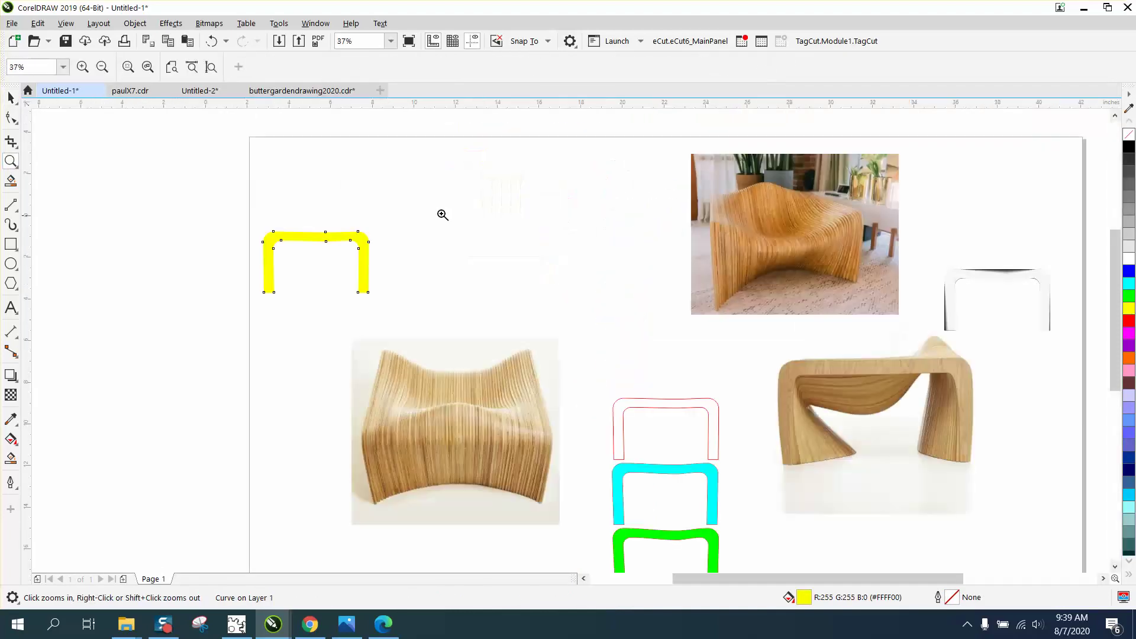
click(10, 102)
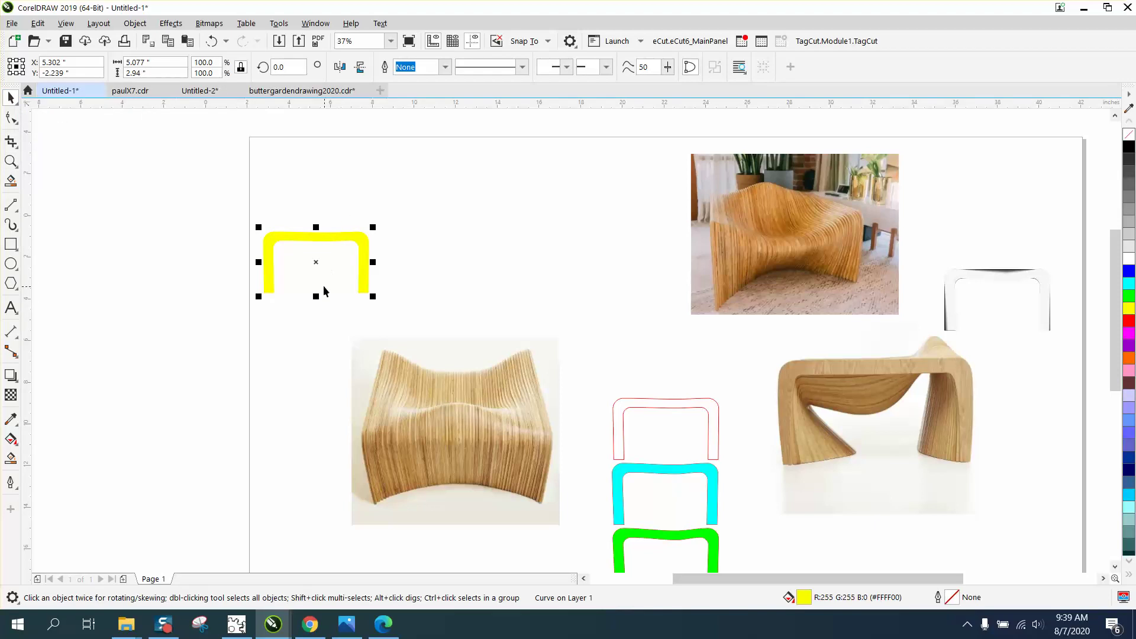
drag(314, 257, 328, 182)
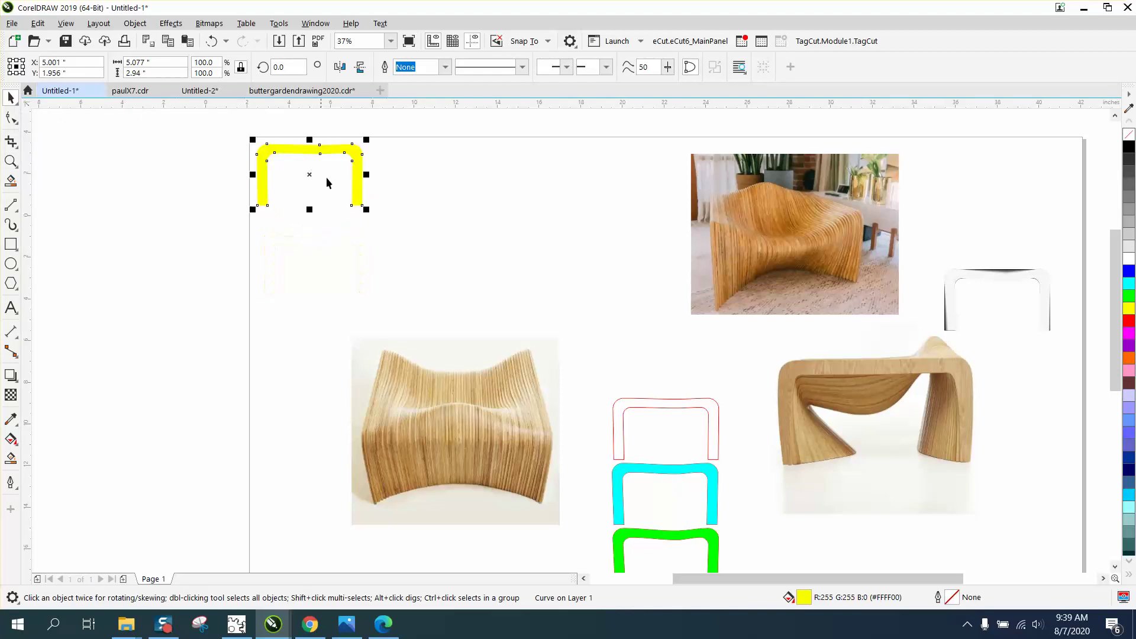
- Remove the yellow bracket's fill and give it a red outline
click(1130, 135)
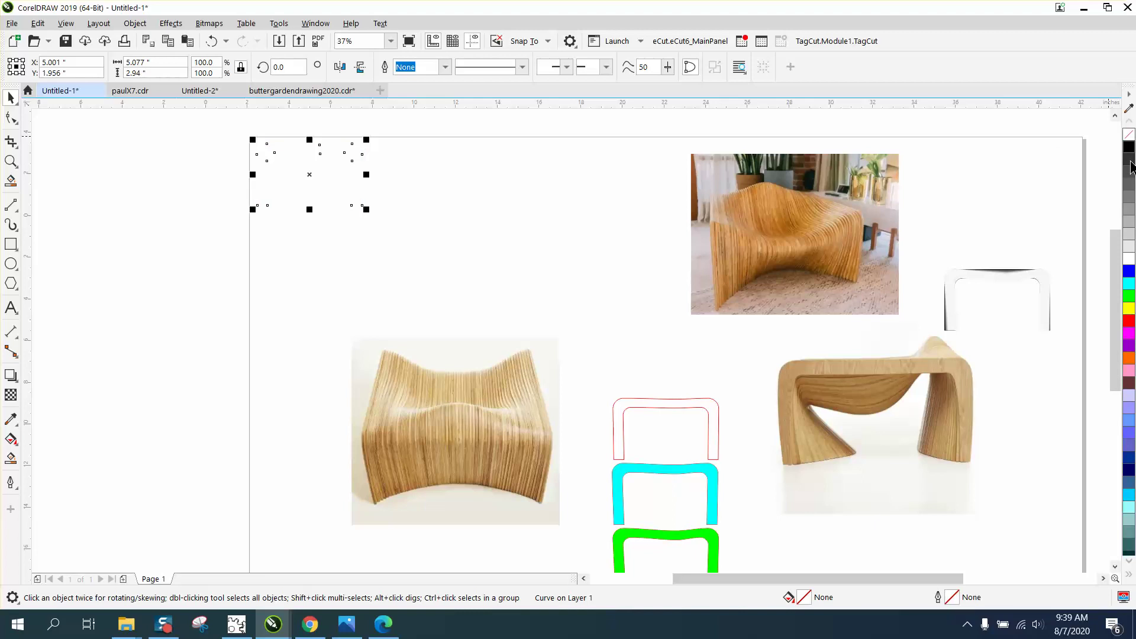
right_click(1130, 320)
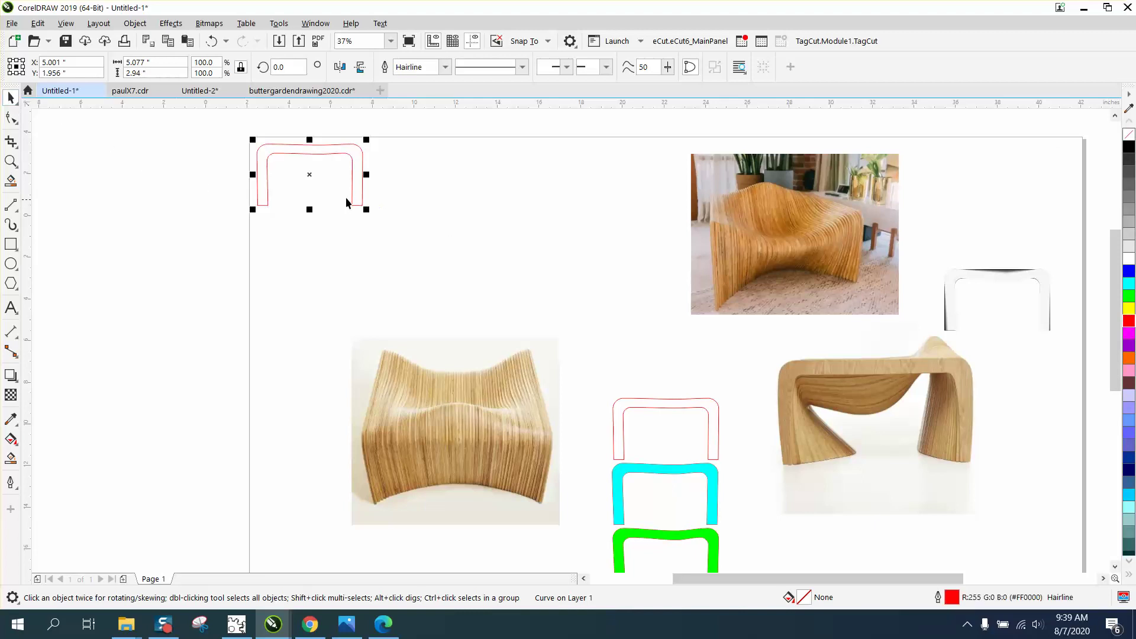
mouse_move(311, 174)
mouse_down()
mouse_move(348, 240)
mouse_move(304, 176)
mouse_up()
- Flip the red outline bracket upside down and shift it down and right
click(357, 67)
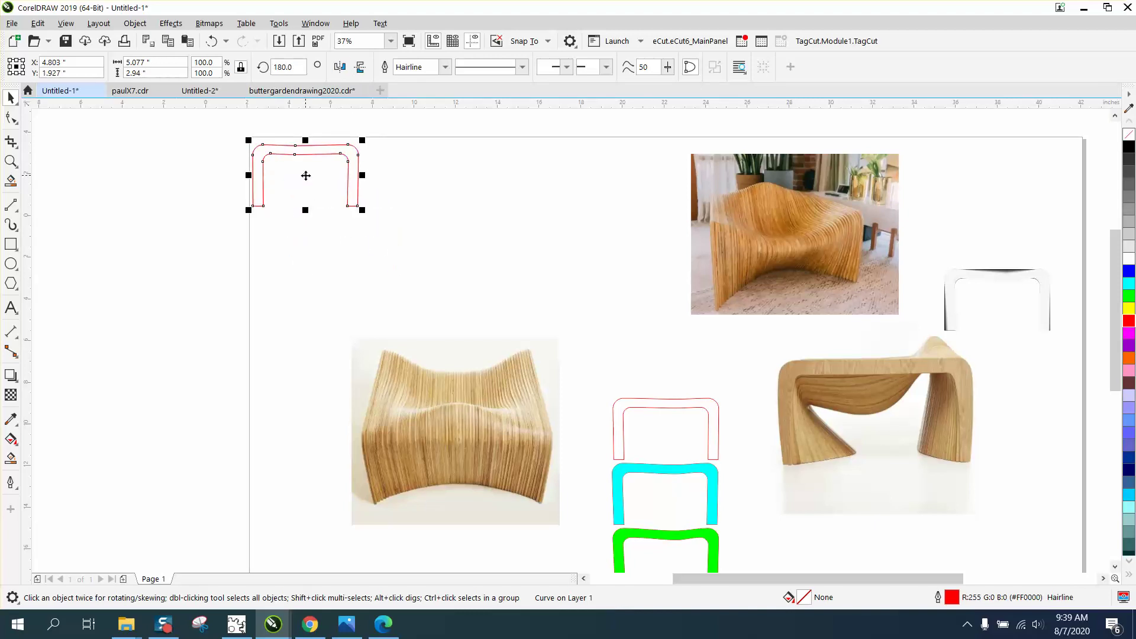
click(340, 67)
click(359, 69)
drag(308, 173, 323, 187)
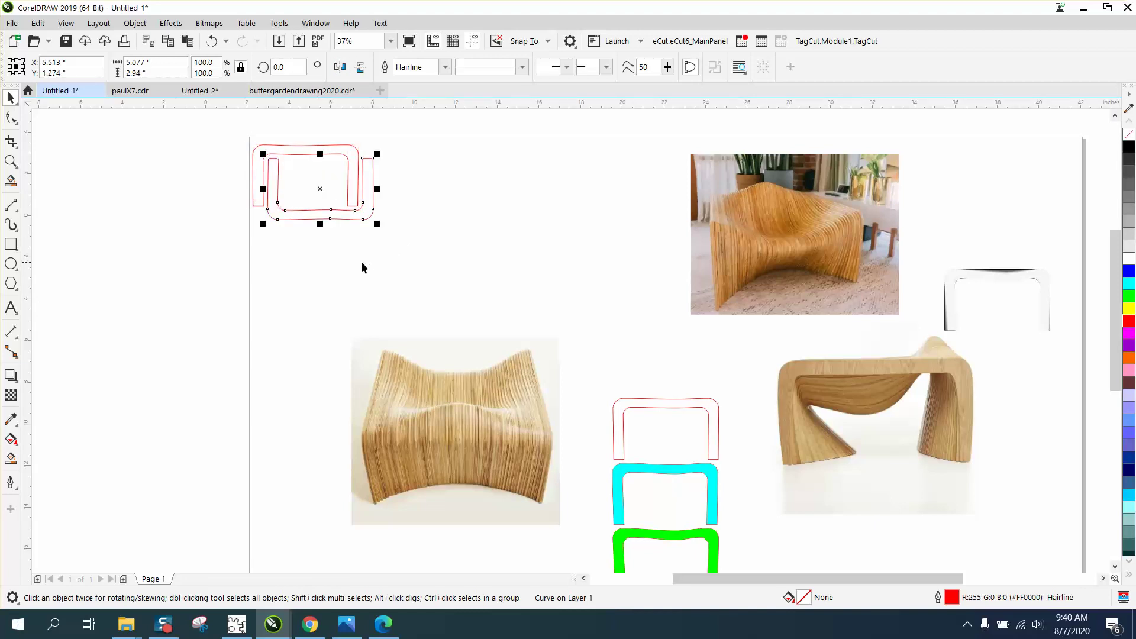
- Zoom in on the red outline shapes, then back out to the whole page
click(11, 161)
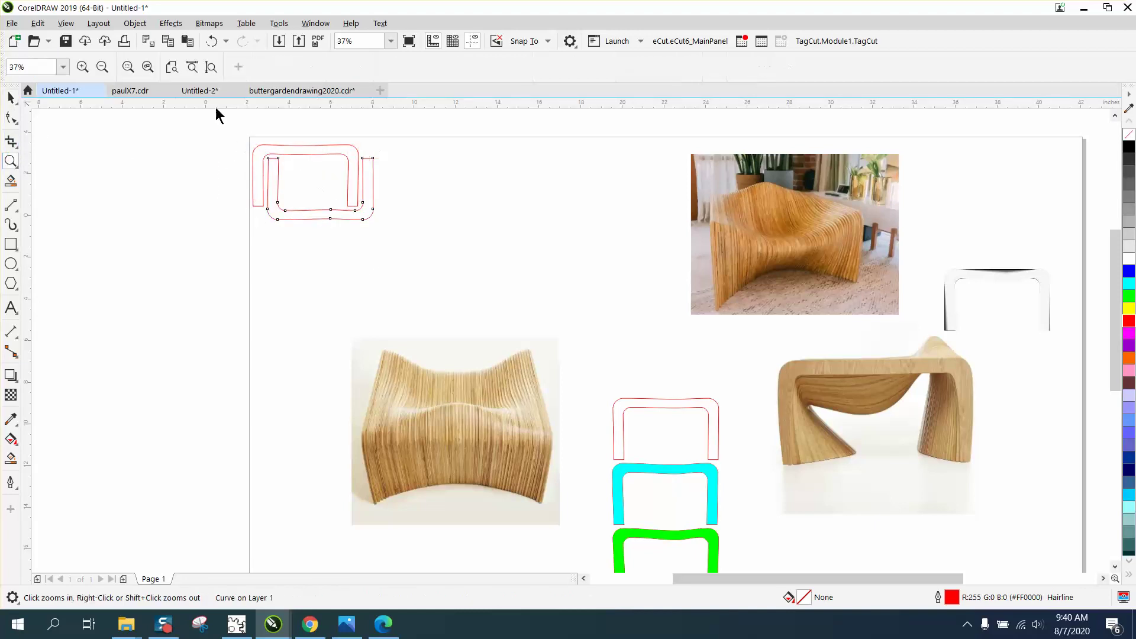
drag(216, 112, 498, 298)
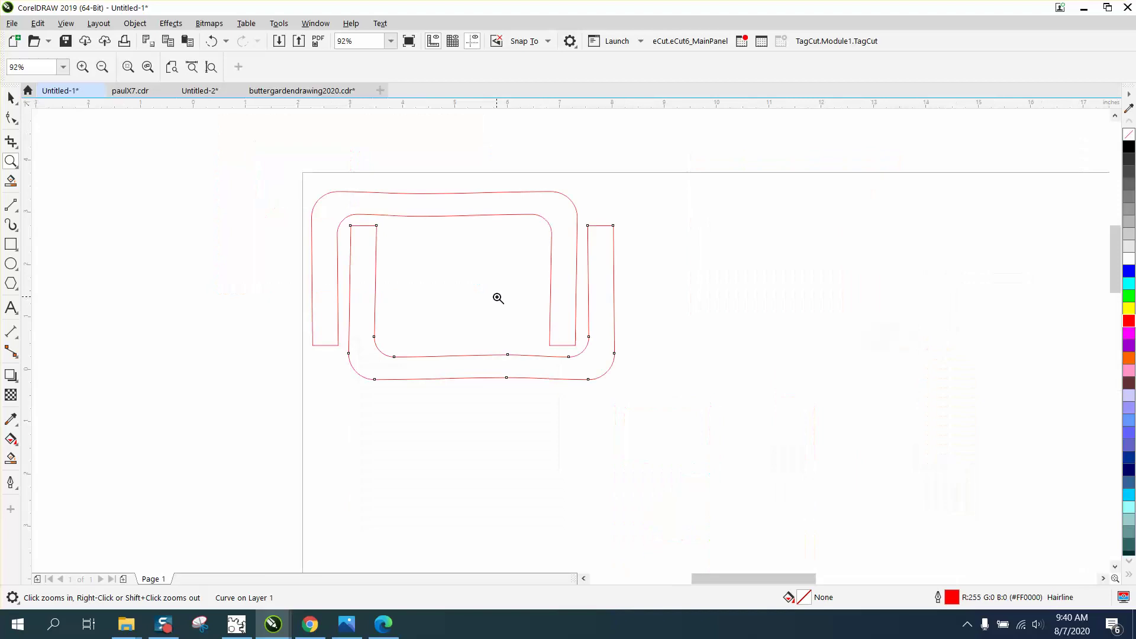
right_click(414, 231)
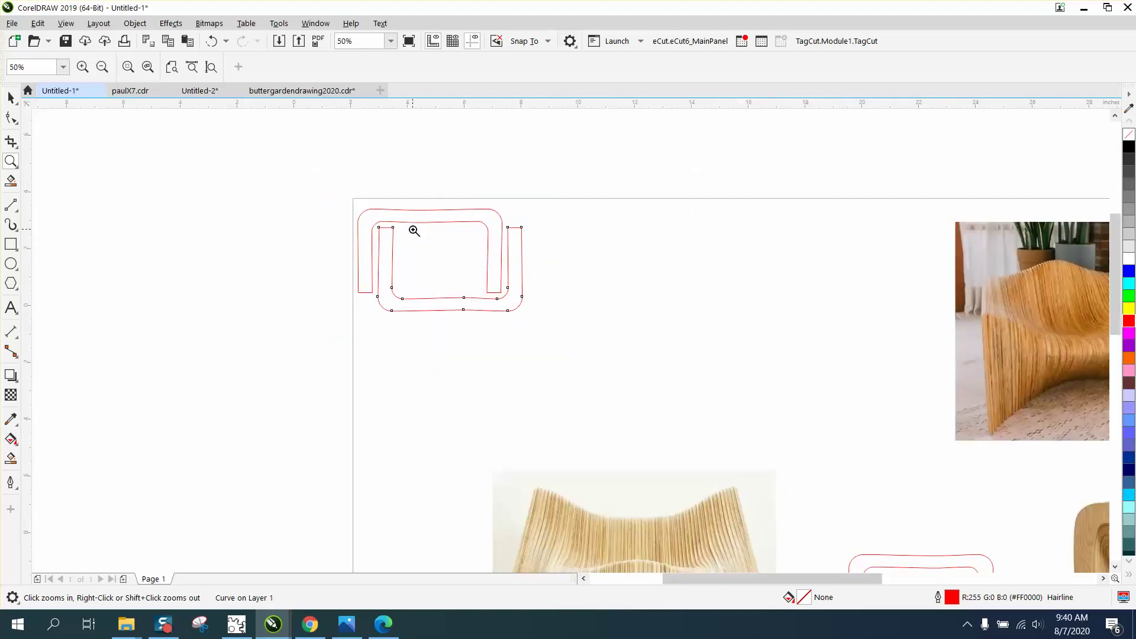
right_click(450, 246)
right_click(586, 342)
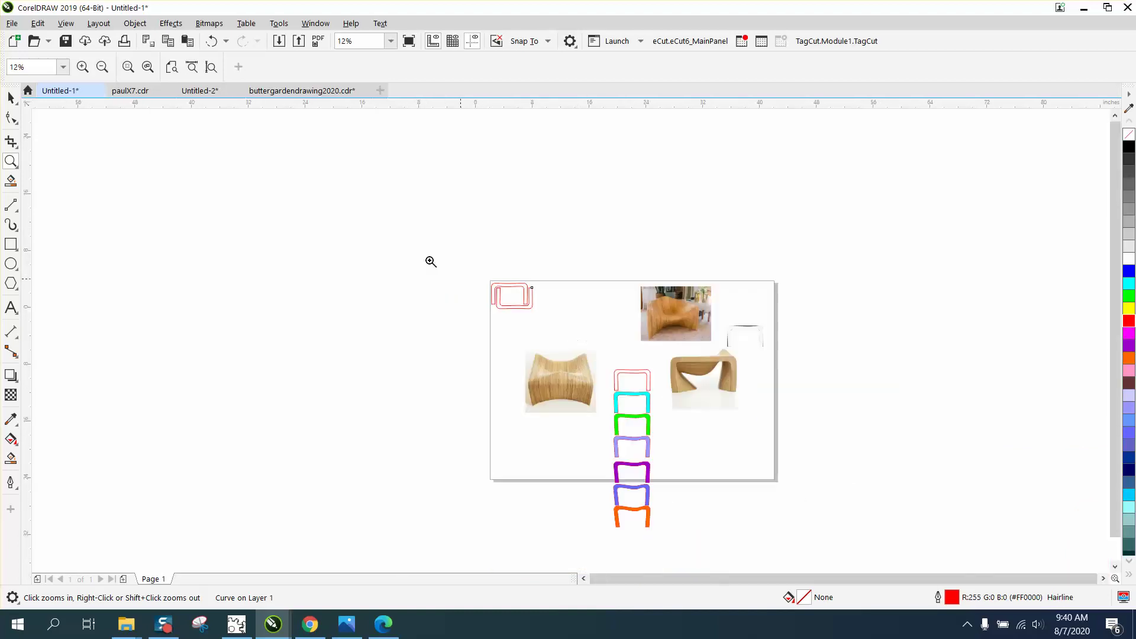
- Undo the flip, red outline, fill removal and moves so the yellow bracket tops the column
click(210, 41)
click(209, 40)
click(209, 40)
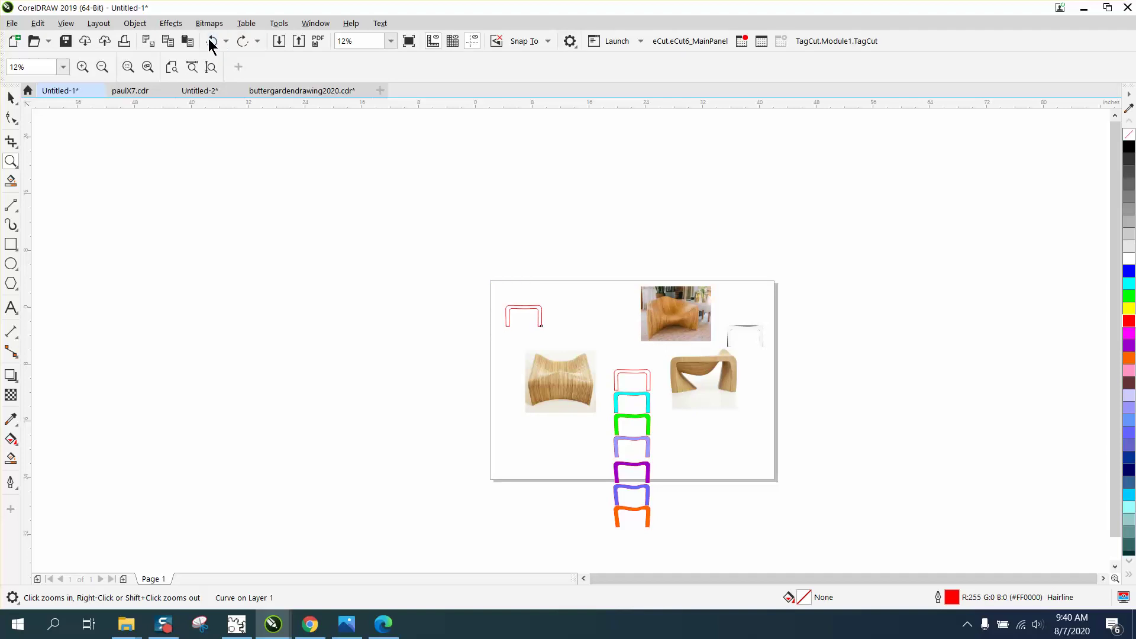
click(209, 41)
click(209, 40)
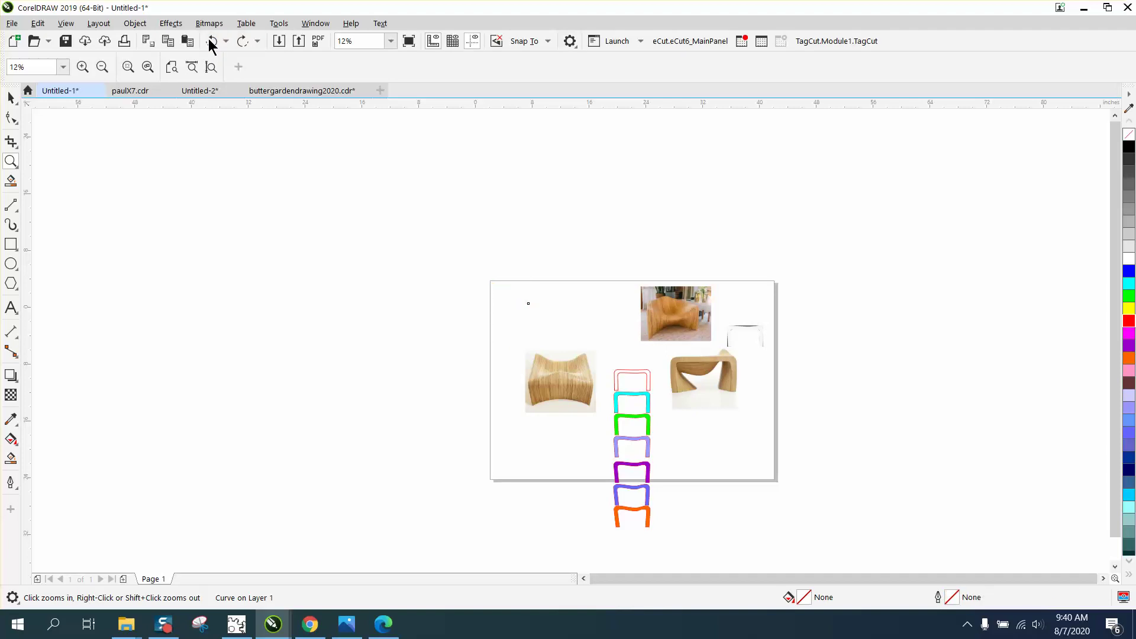
click(208, 39)
click(208, 40)
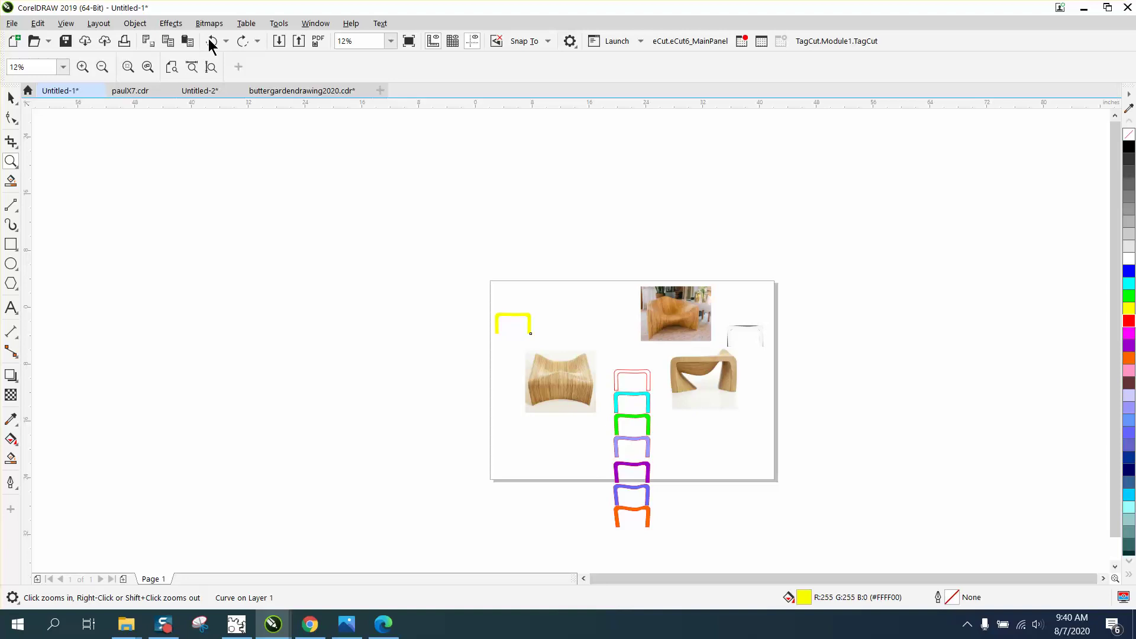
click(208, 40)
- Undo the orange, blue, purple and lavender colourings, then redo lavender, purple and blue
click(209, 41)
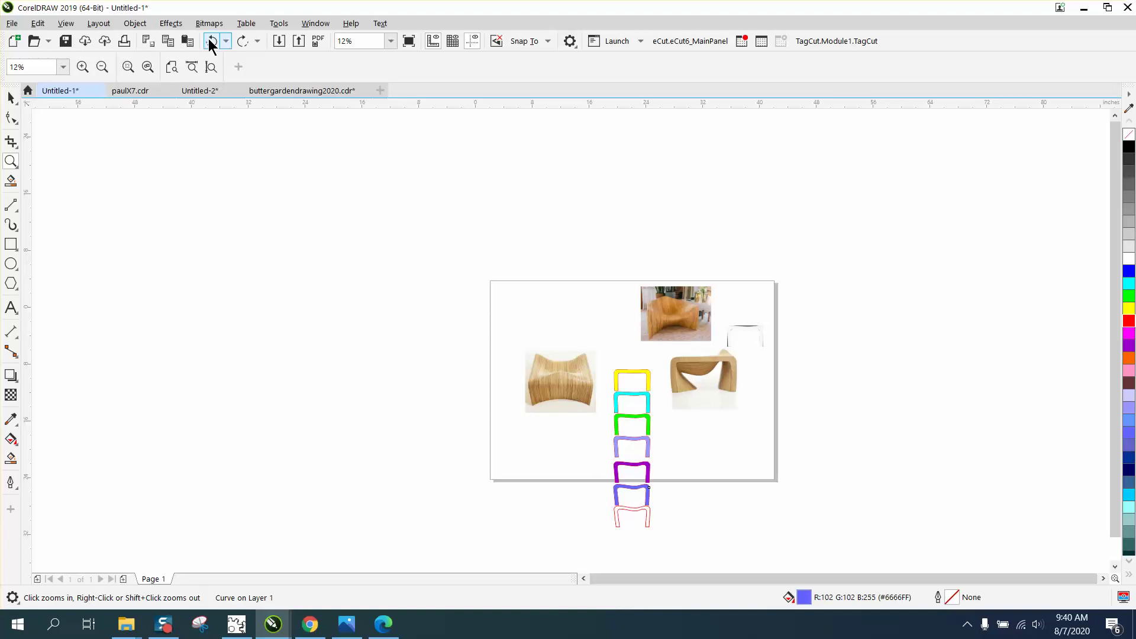
click(208, 41)
click(208, 40)
click(208, 40)
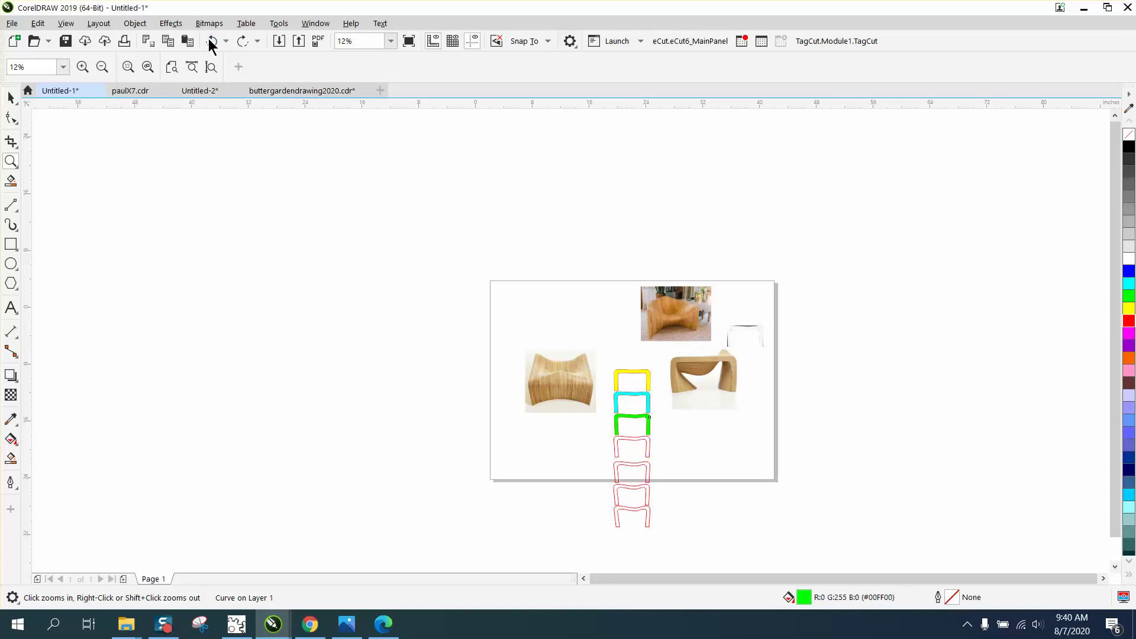
click(242, 40)
click(241, 40)
click(242, 40)
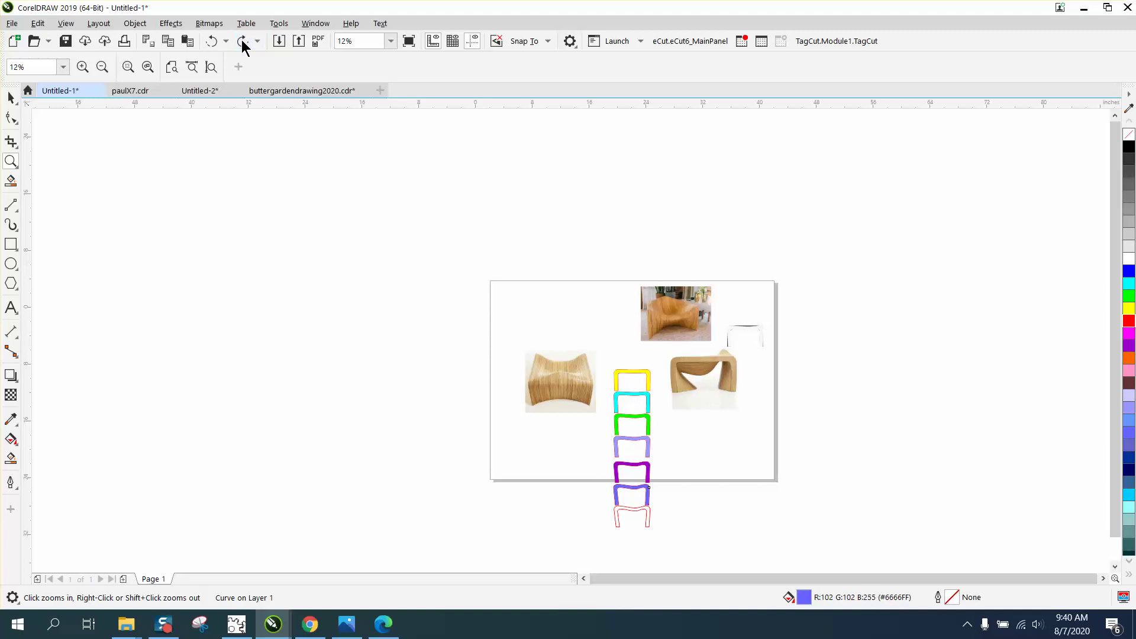
click(242, 40)
- Select the whole column of coloured brackets and align their tops (T) into one stack
drag(607, 338, 738, 533)
key(space)
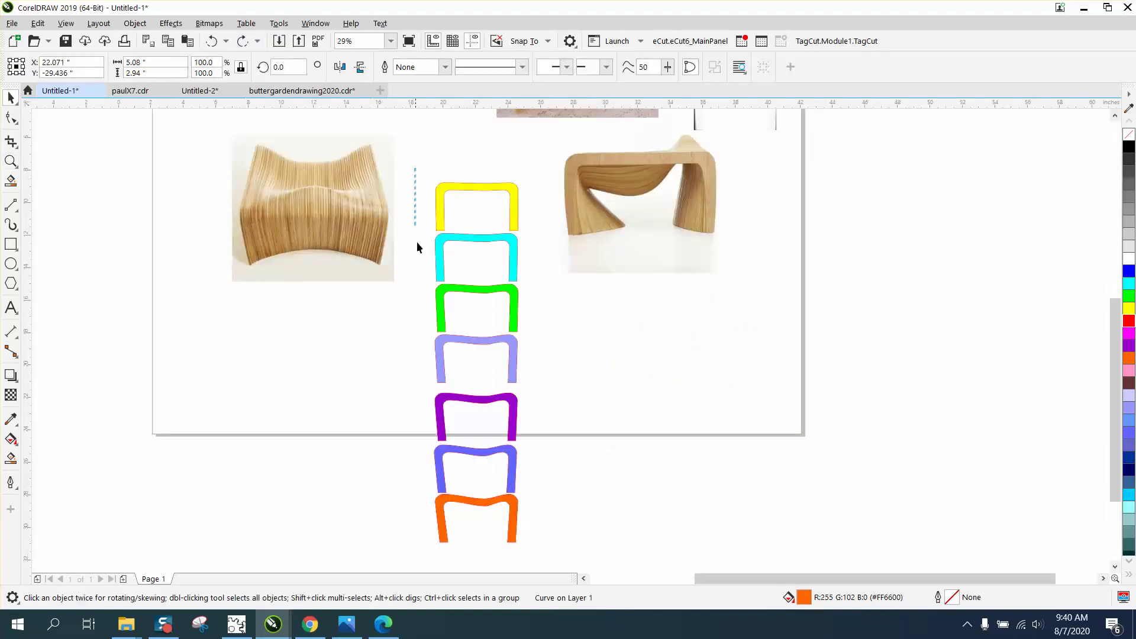
drag(569, 556, 569, 559)
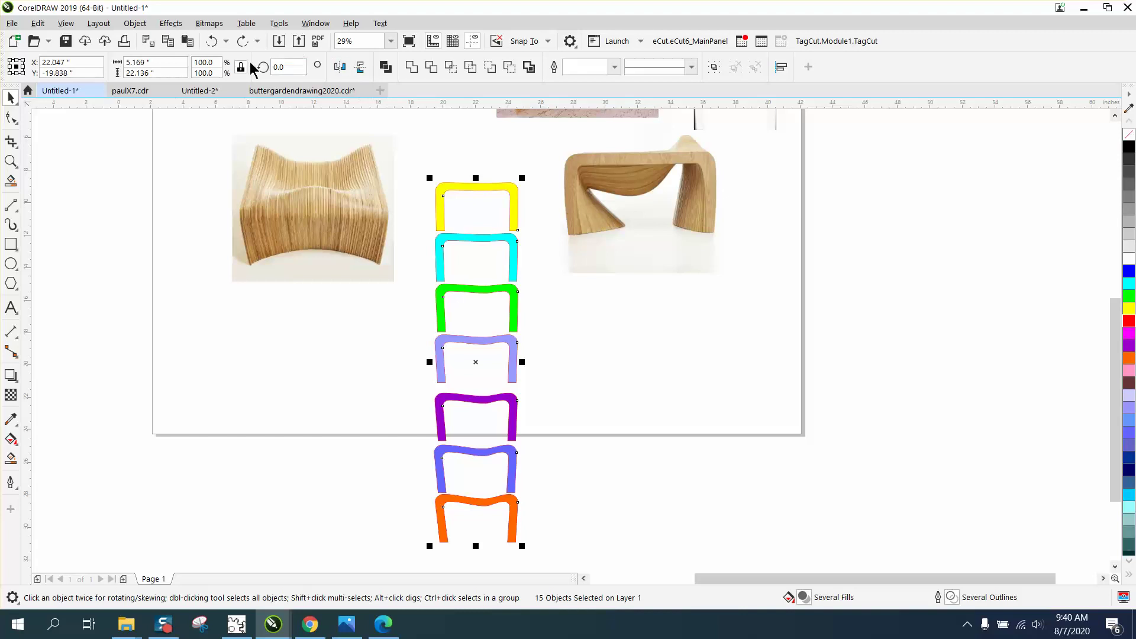
key(t)
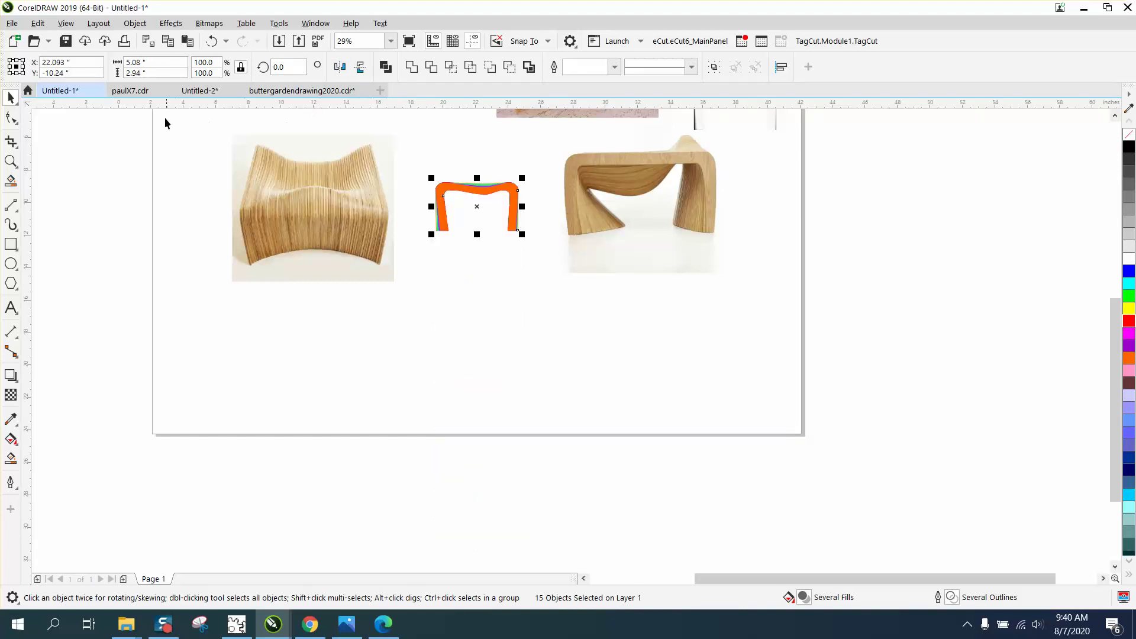
- Zoom in on the stacked bracket's left leg, then back out to the page
click(20, 161)
drag(403, 169, 610, 319)
drag(324, 181, 479, 354)
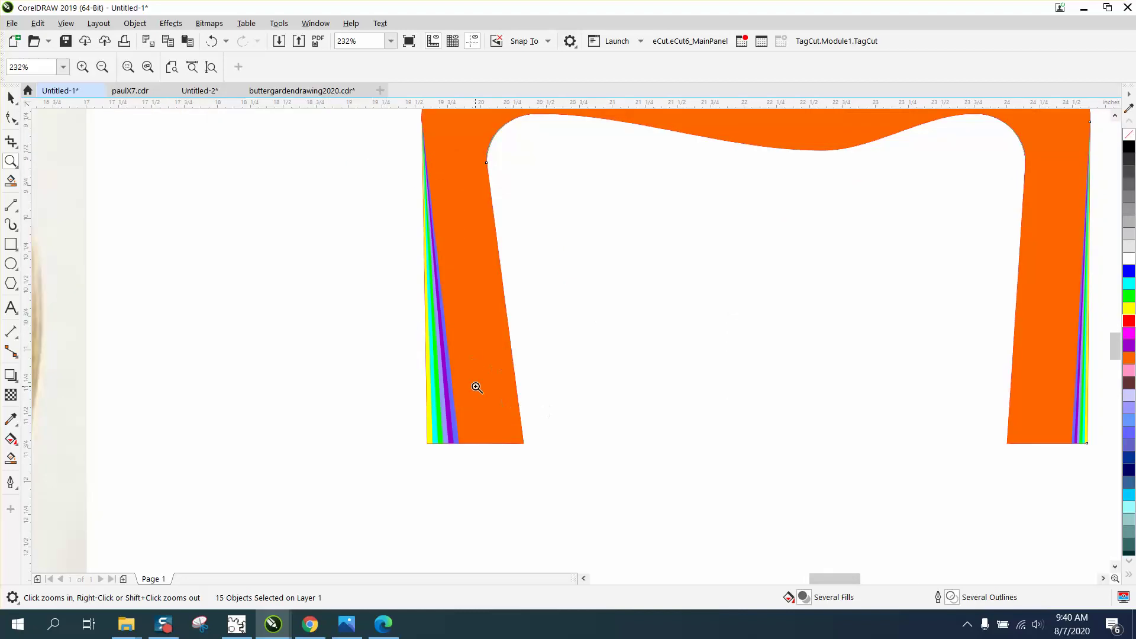
scroll(443, 273, down, 3)
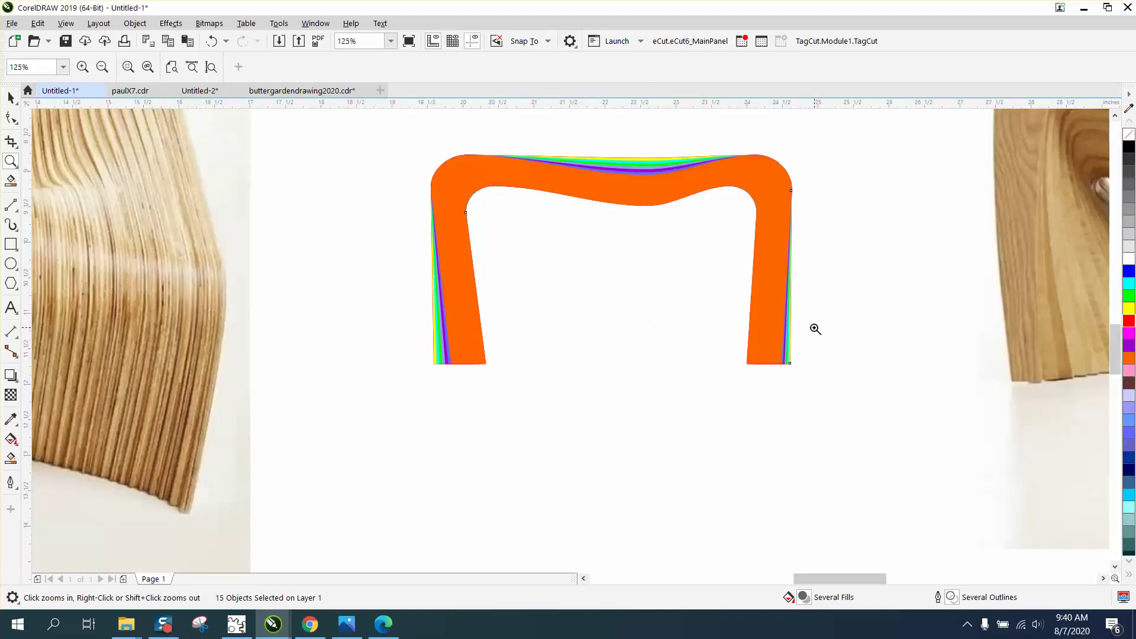
right_click(751, 326)
right_click(745, 325)
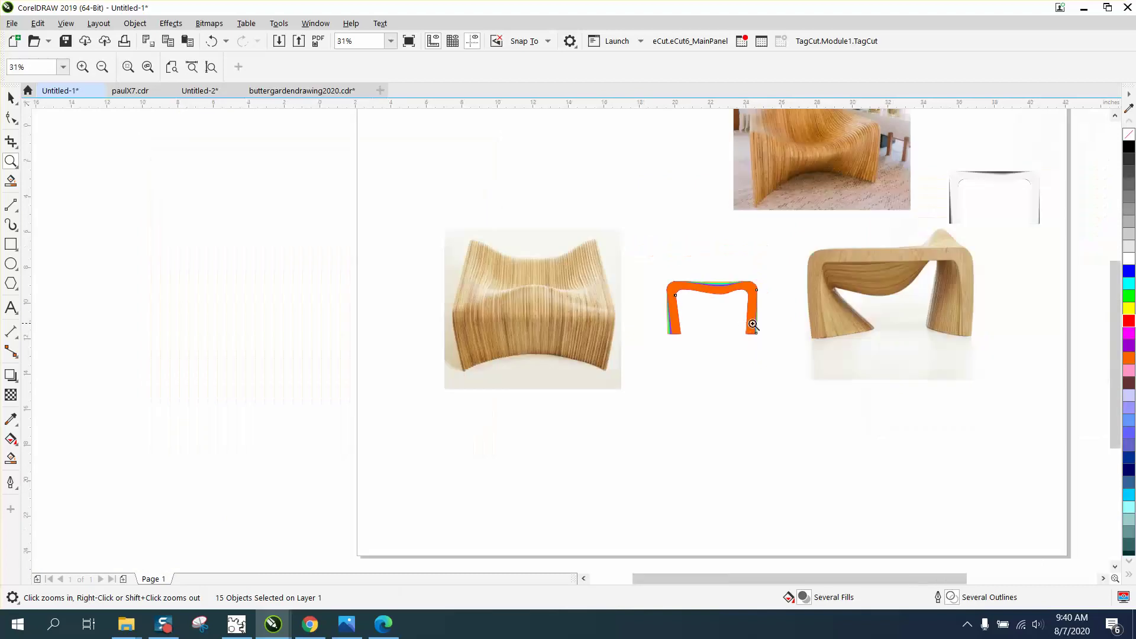
- Compare against the right bench photo, then zoom in on the stacked orange bracket
drag(786, 238, 1016, 359)
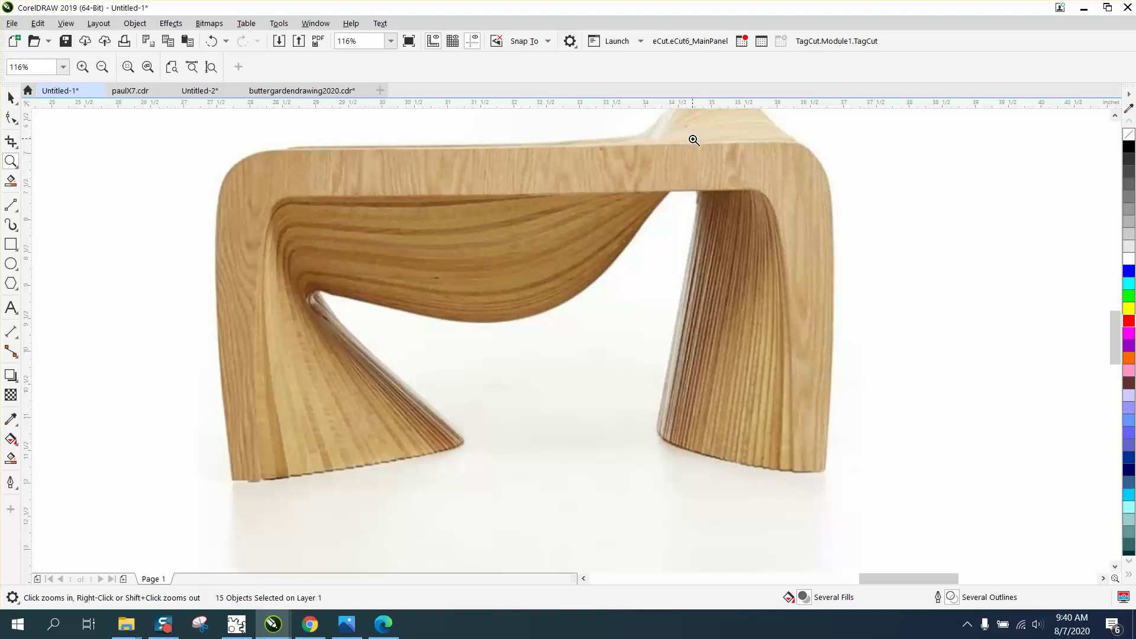
right_click(719, 168)
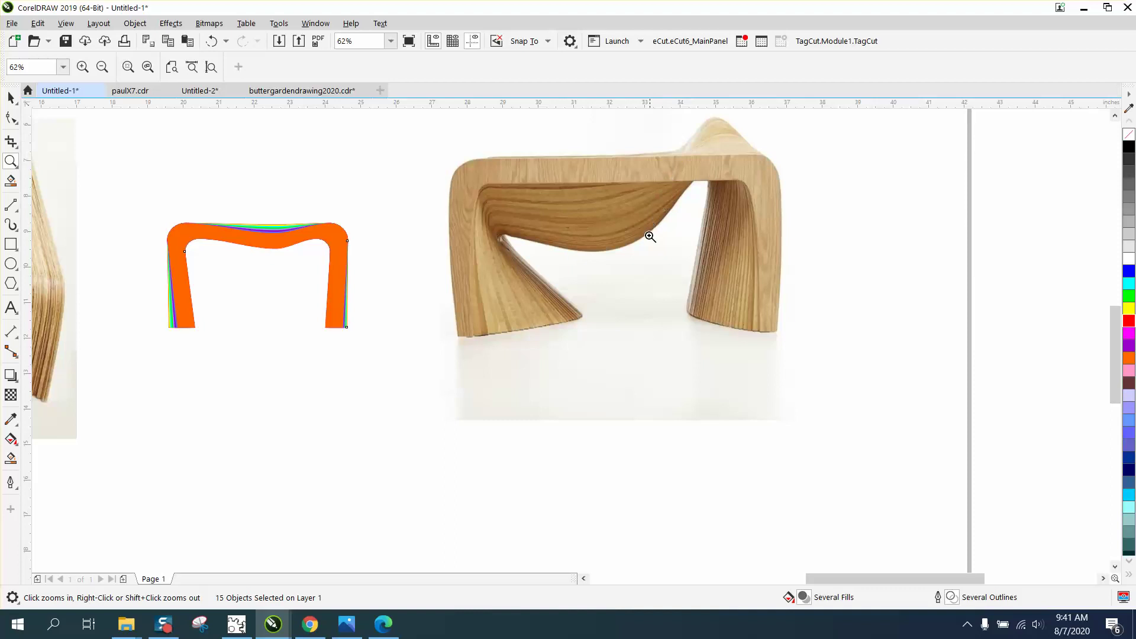
right_click(561, 254)
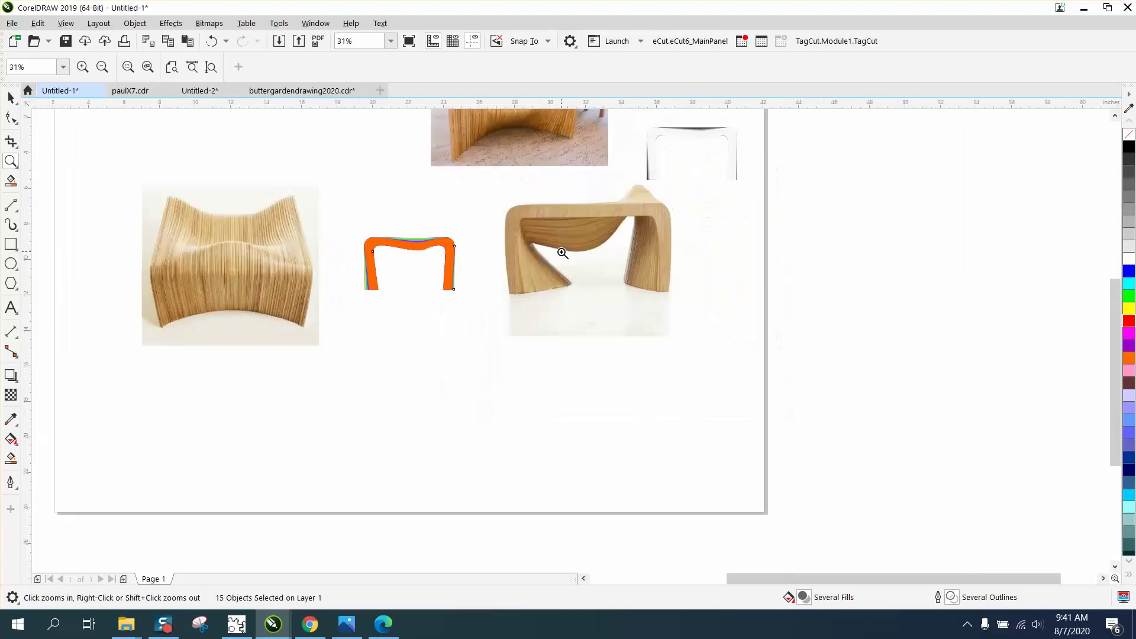
right_click(607, 218)
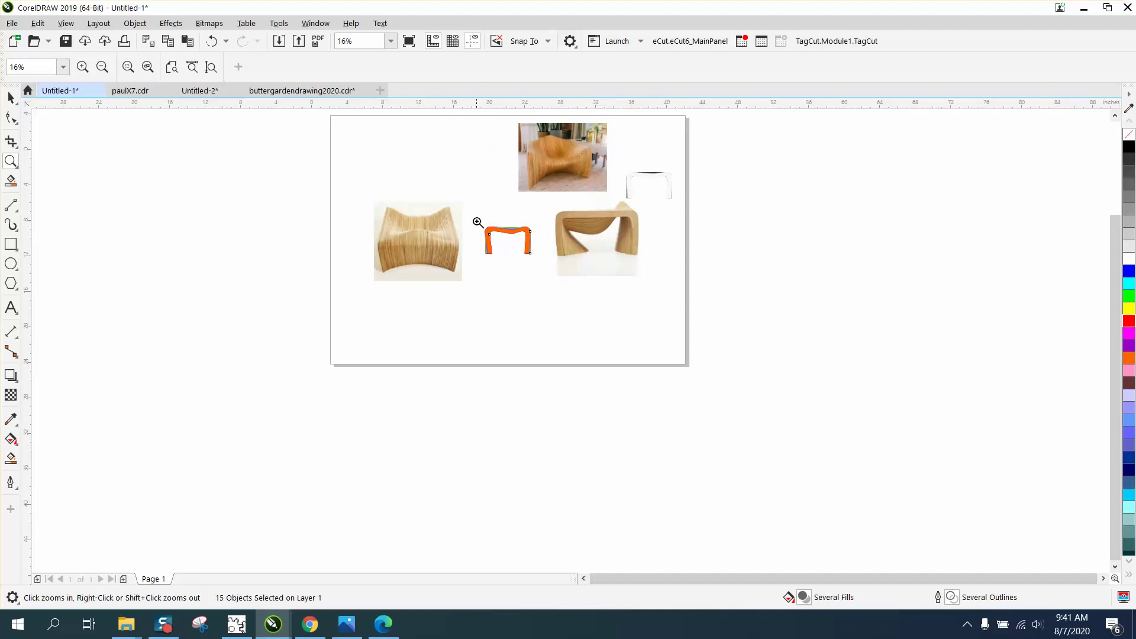
drag(478, 225, 562, 266)
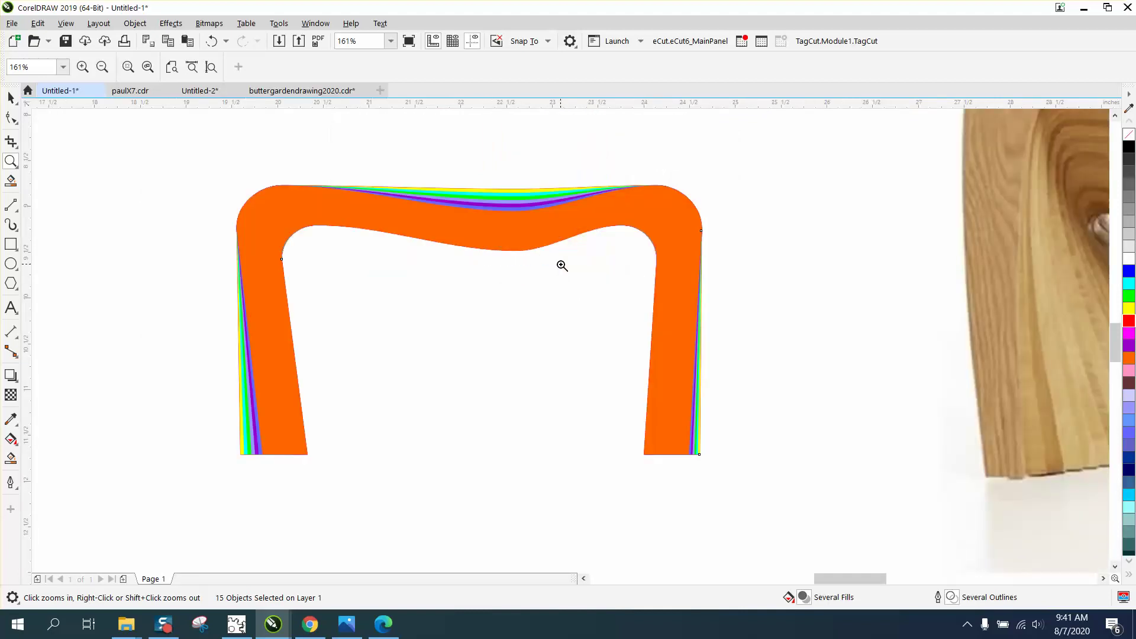